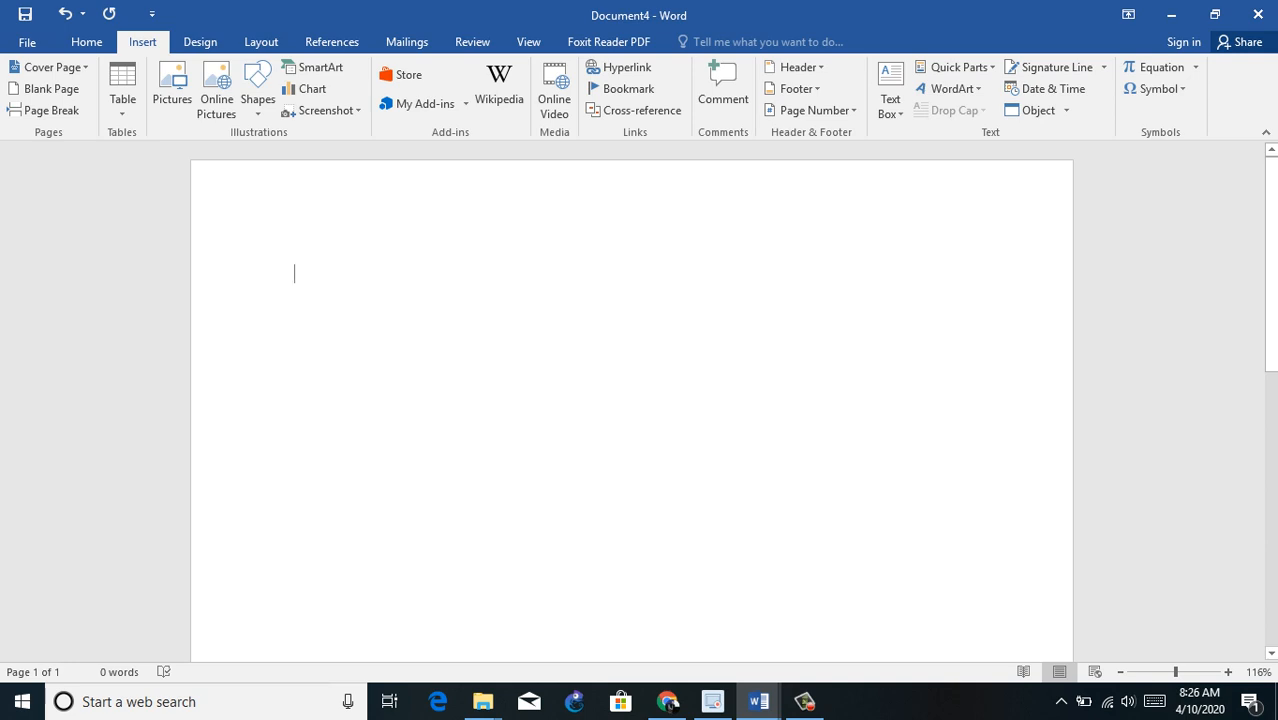
# Step: Enter "DIT Notes" as a centred title on the first line of the blank document and start a new paragraph
pyautogui.write('DIT Notes')
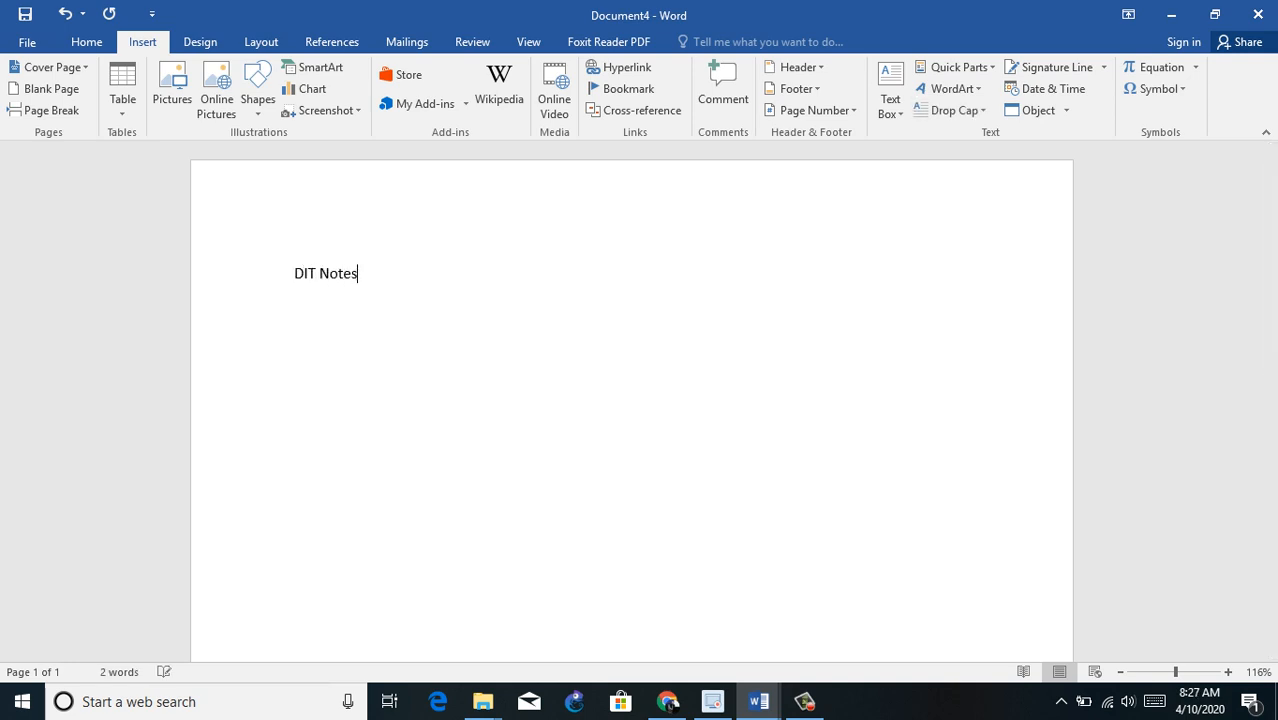
pyautogui.hotkey('ctrl', 'e')
pyautogui.press('Return')
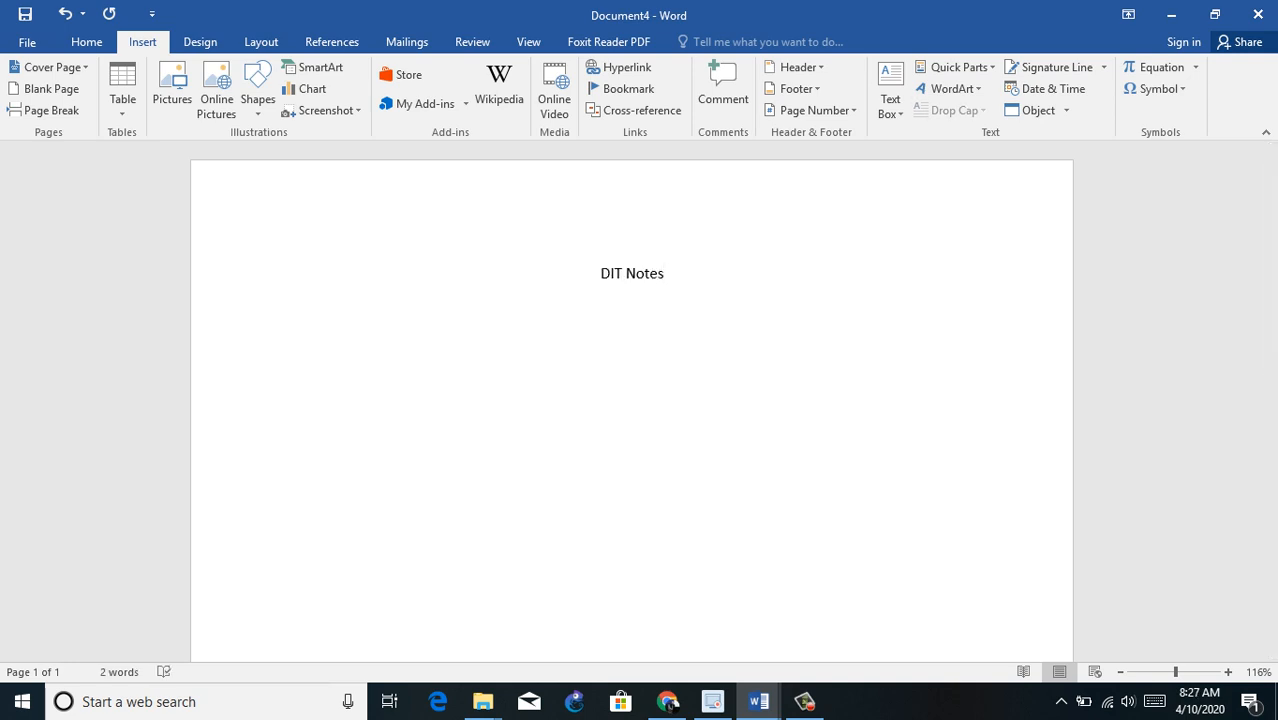
# Step: Generate left-aligned sample text below the title with =rand(200) and justify the whole document
pyautogui.hotkey('ctrl', 'l')
pyautogui.write('=rand(200)')
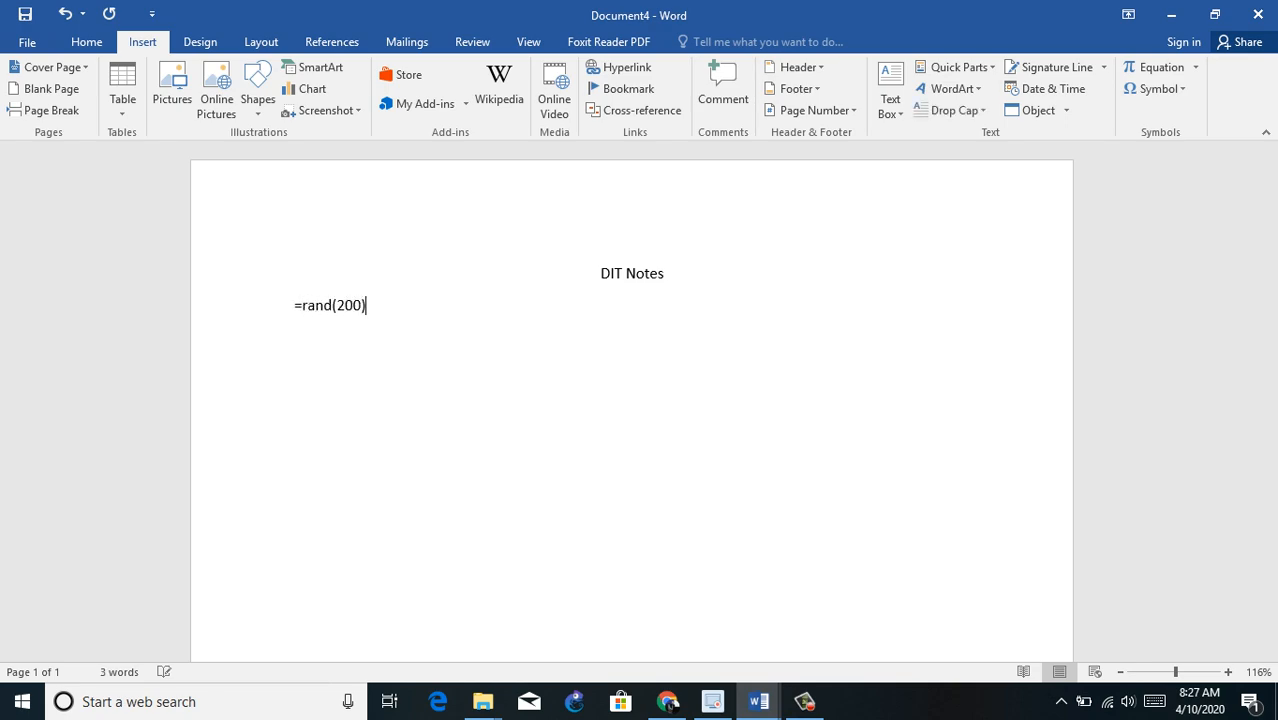
pyautogui.press('Return')
pyautogui.hotkey('ctrl', 'a')
pyautogui.hotkey('ctrl', 'j')
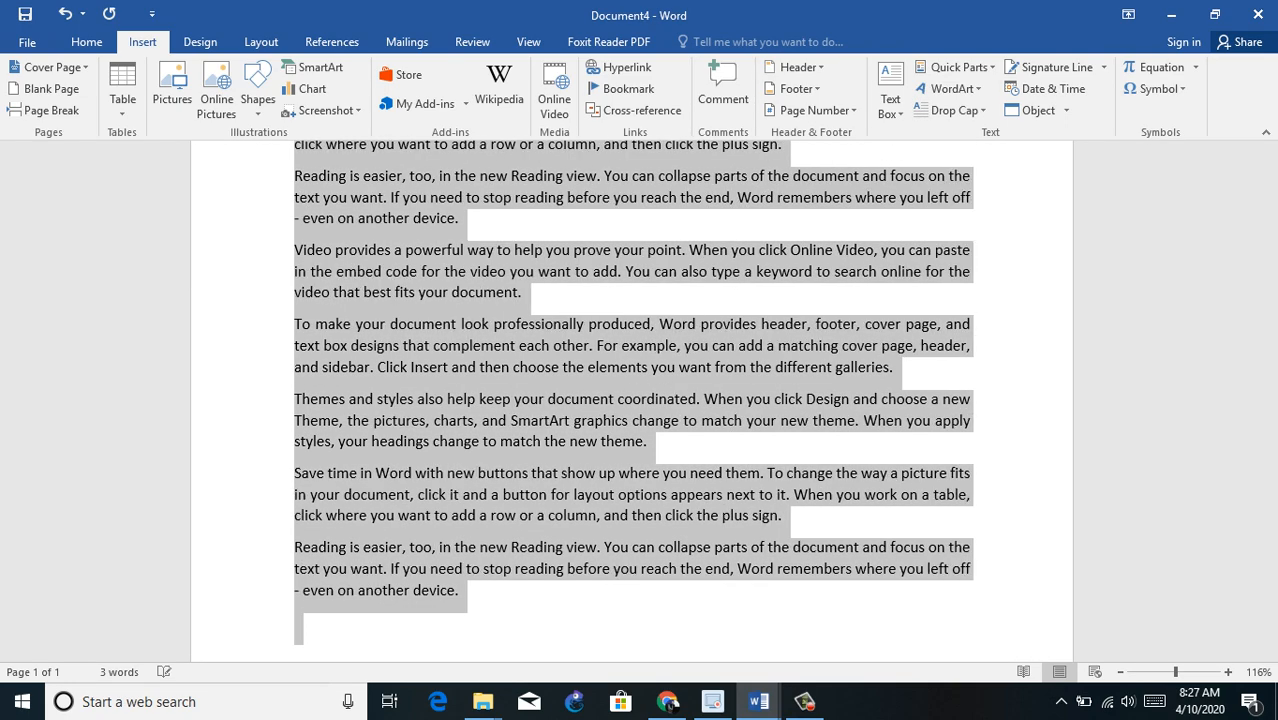
# Step: Centre the "DIT Notes" title again and increase its font size several steps
pyautogui.hotkey('ctrl', 'Home')
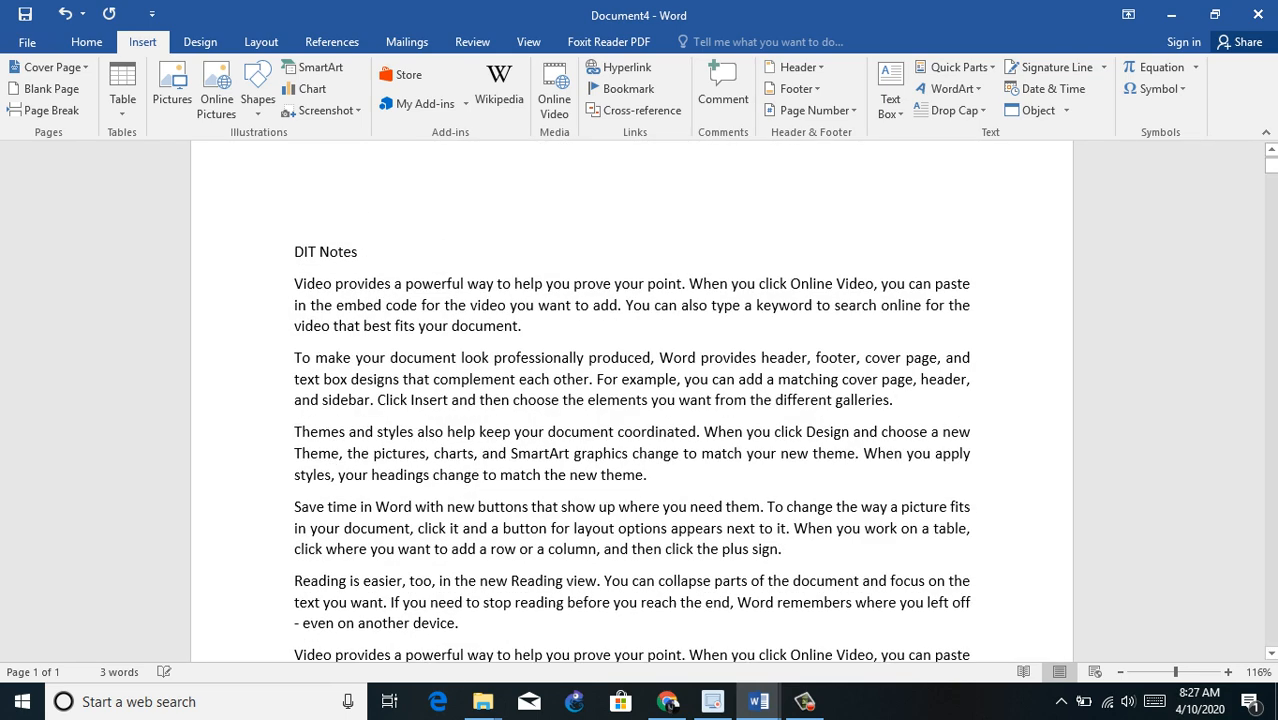
pyautogui.click(338, 252)
pyautogui.hotkey('ctrl', 'e')
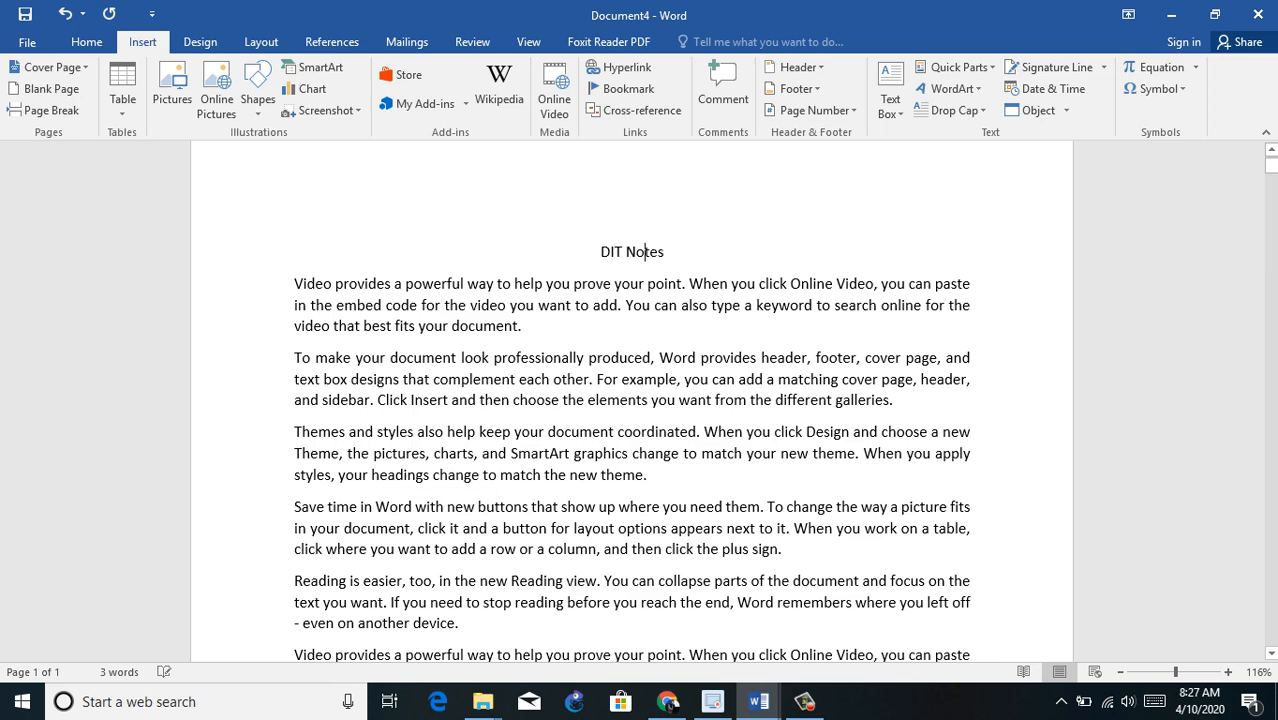
pyautogui.tripleClick(645, 252)
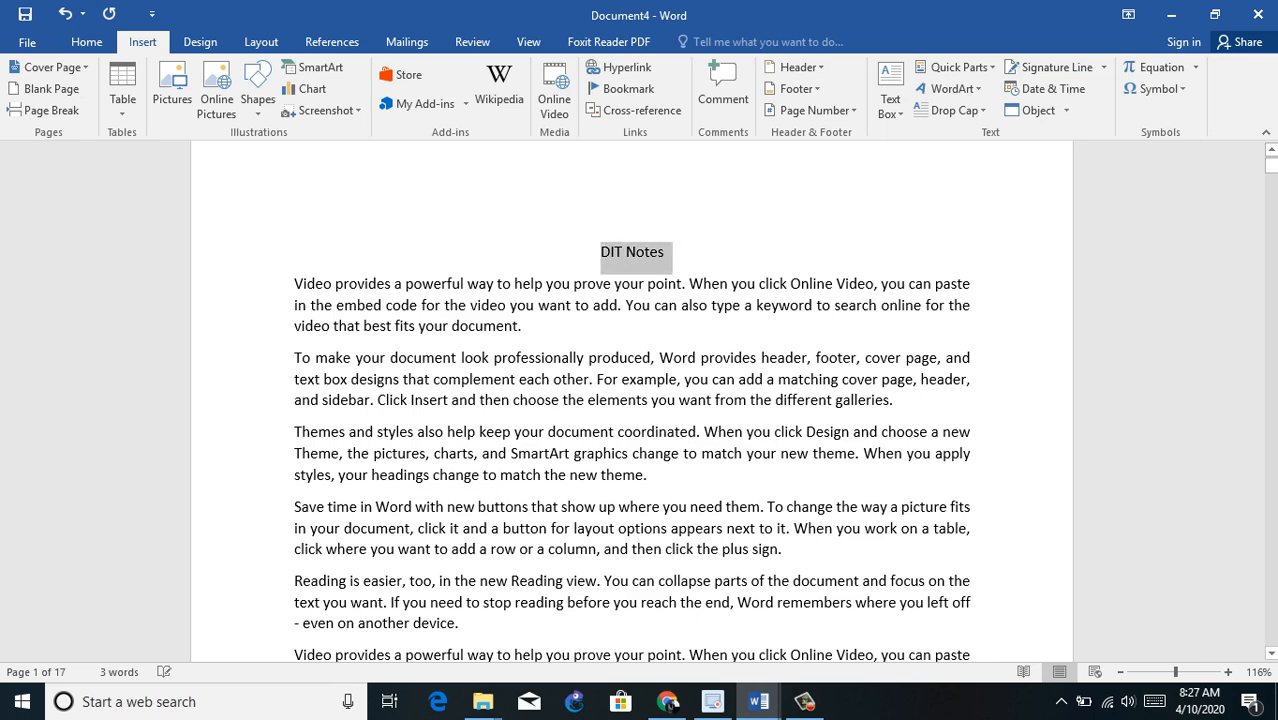
pyautogui.hotkey('ctrl', 'shift', '.')
pyautogui.hotkey('ctrl', 'shift', '.')
pyautogui.hotkey('ctrl', 'shift', '.')
pyautogui.hotkey('ctrl', 'shift', '.')
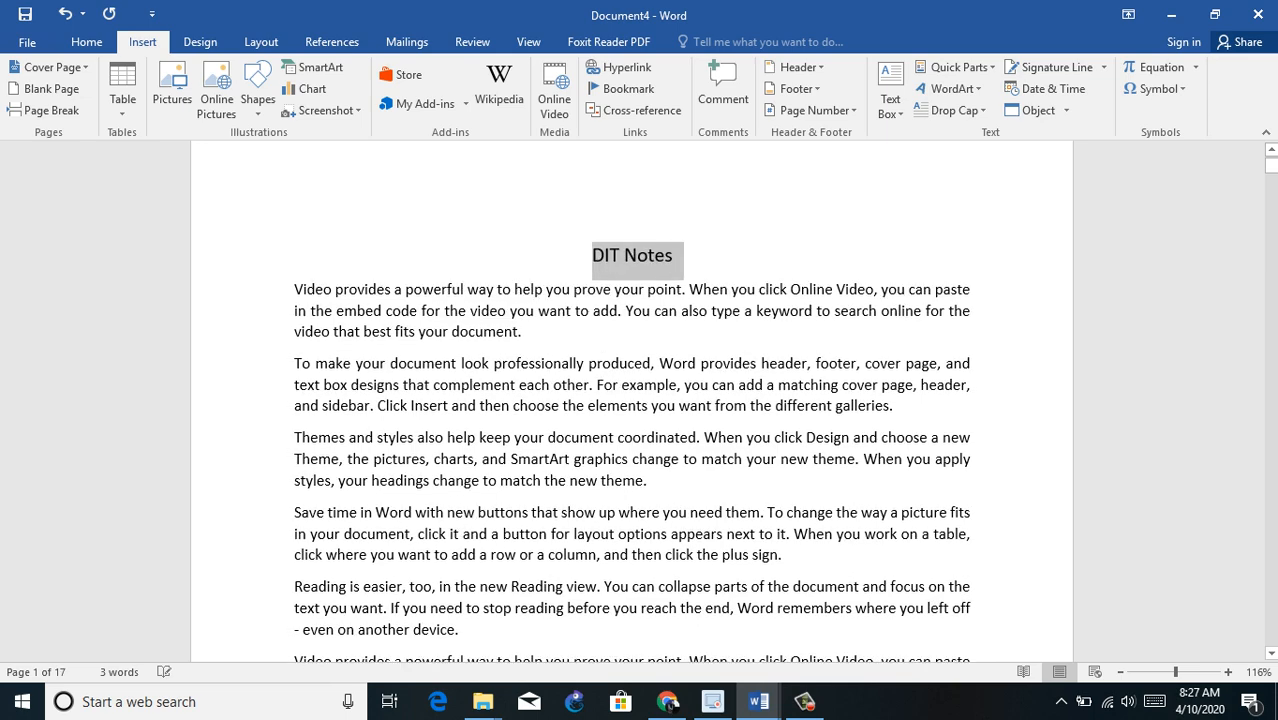
pyautogui.click(698, 320)
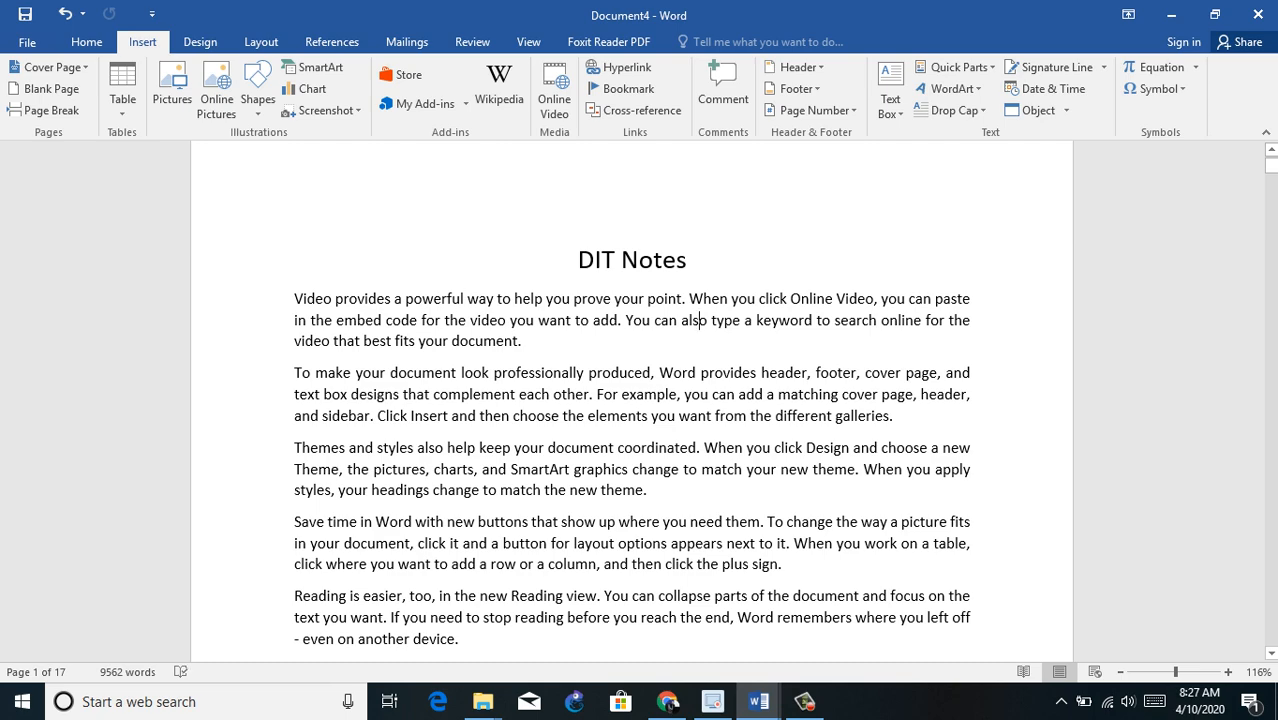
# Step: Add the comment "Online mean where internet is Present" to the word "Online" in the first paragraph
pyautogui.doubleClick(811, 299)
pyautogui.click(723, 90)
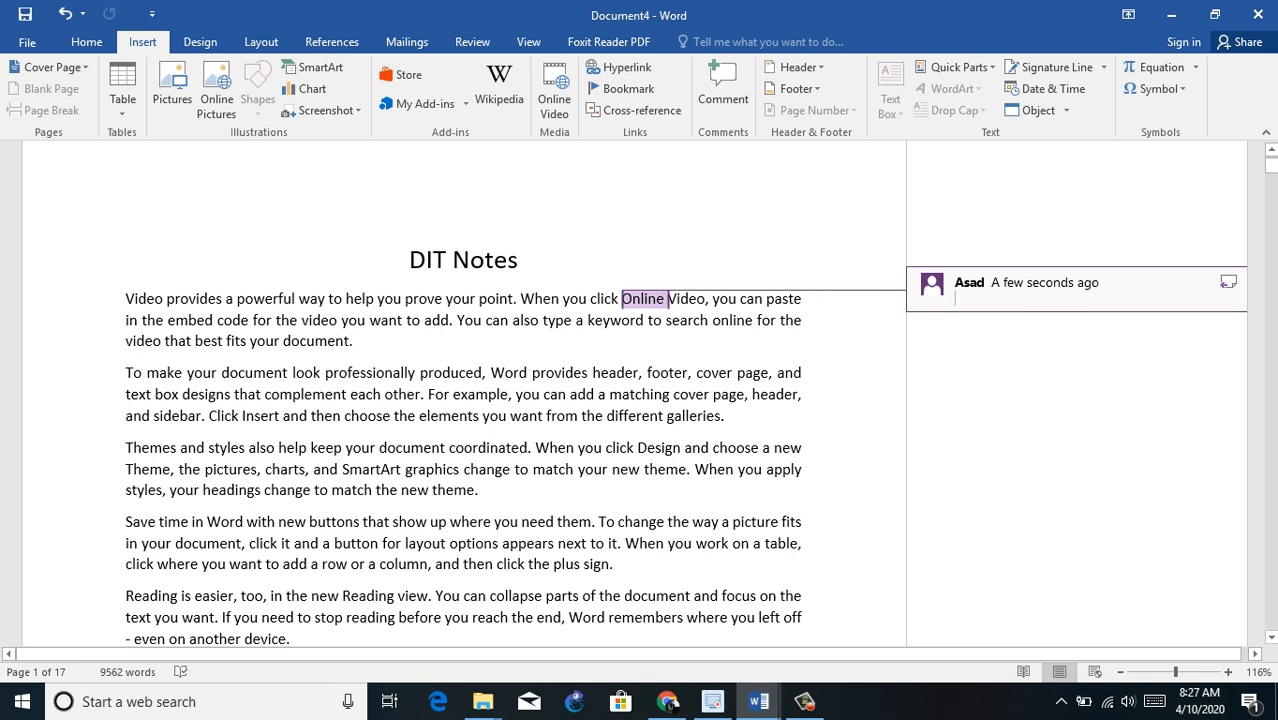
pyautogui.write('On')
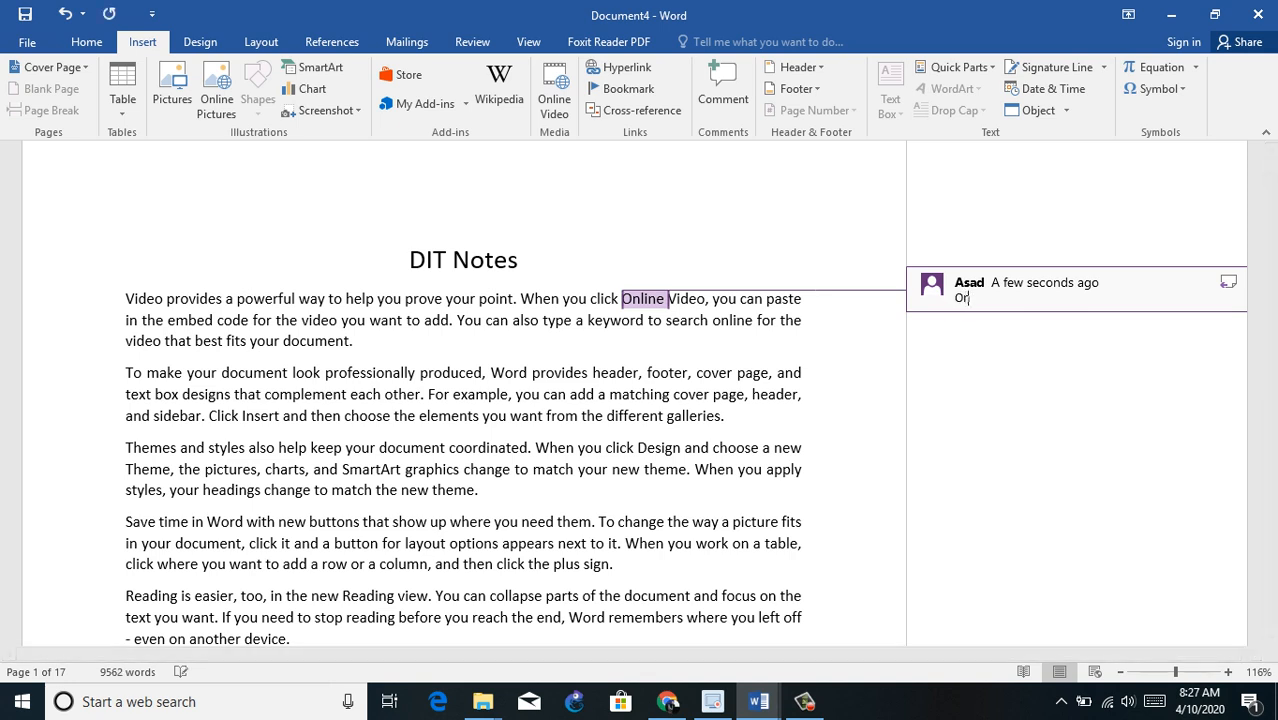
pyautogui.write('line mean where internet is')
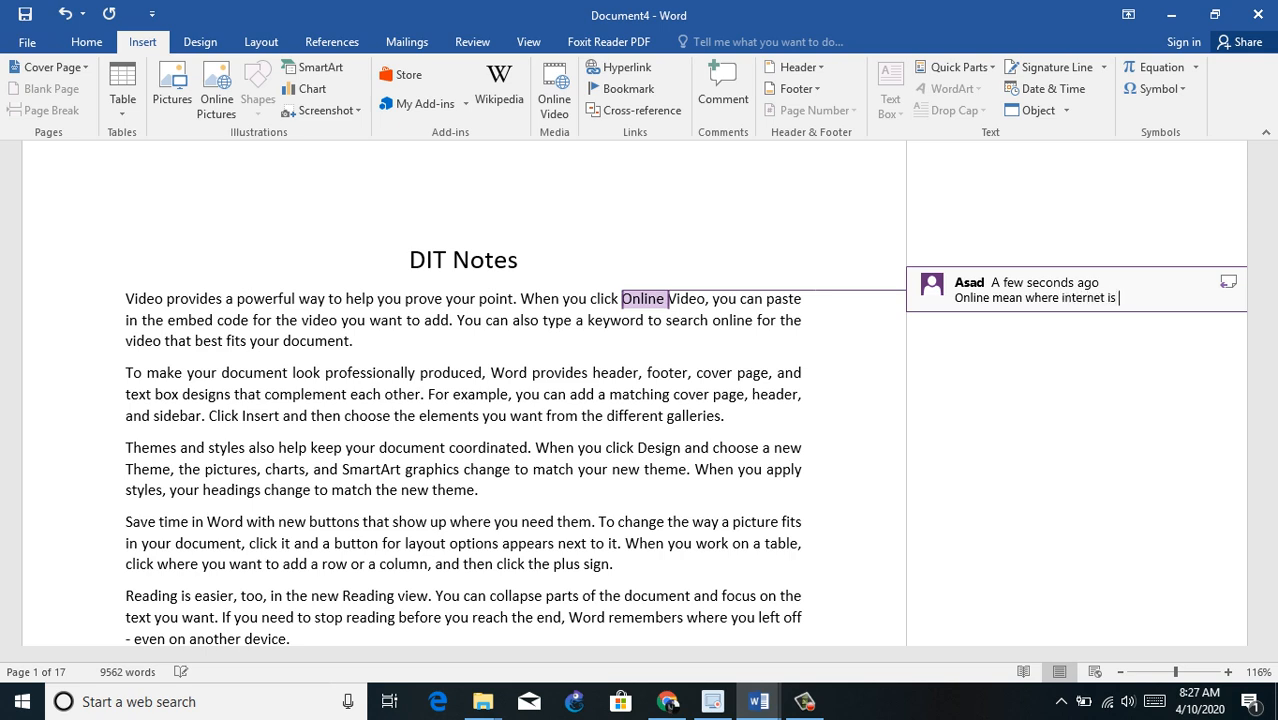
pyautogui.write(' Preent')
pyautogui.press('BackSpace')
pyautogui.press('BackSpace')
pyautogui.press('BackSpace')
pyautogui.write('sent')
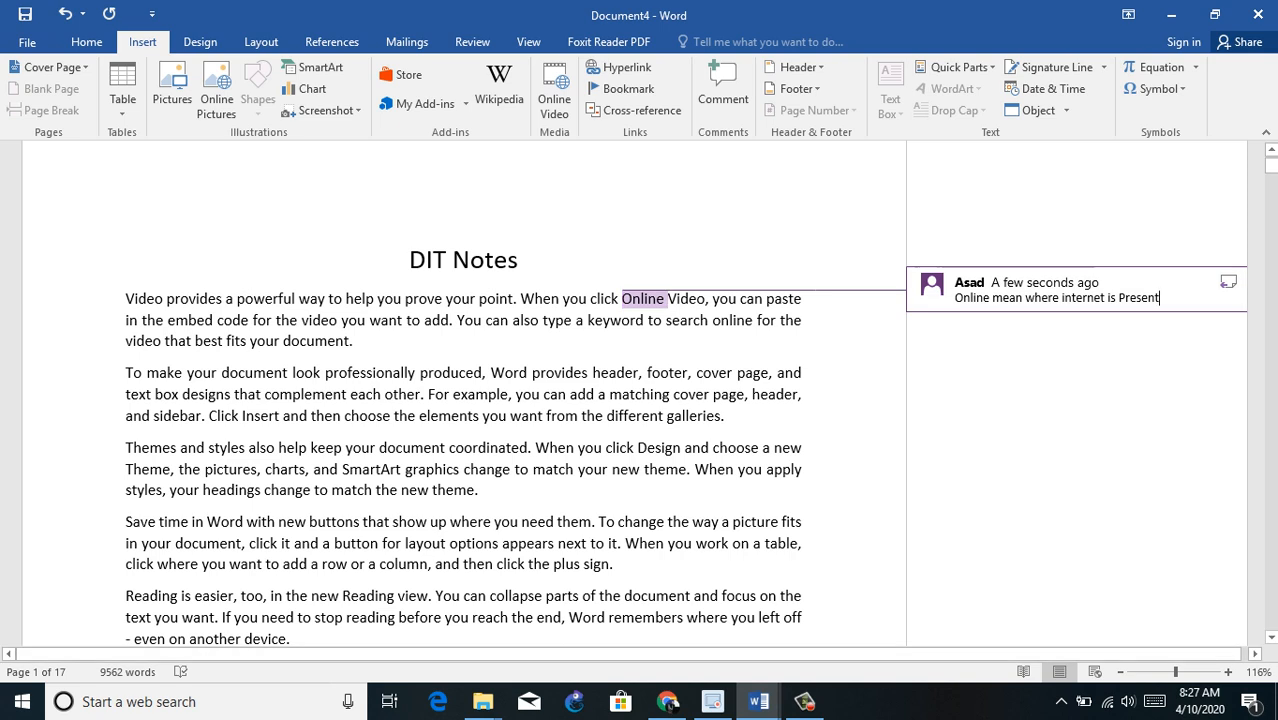
# Step: Add the comment "Header & Footer are used for Page titles" to the words "header, footer" in the second paragraph
pyautogui.moveTo(592, 373); pyautogui.dragTo(688, 373)
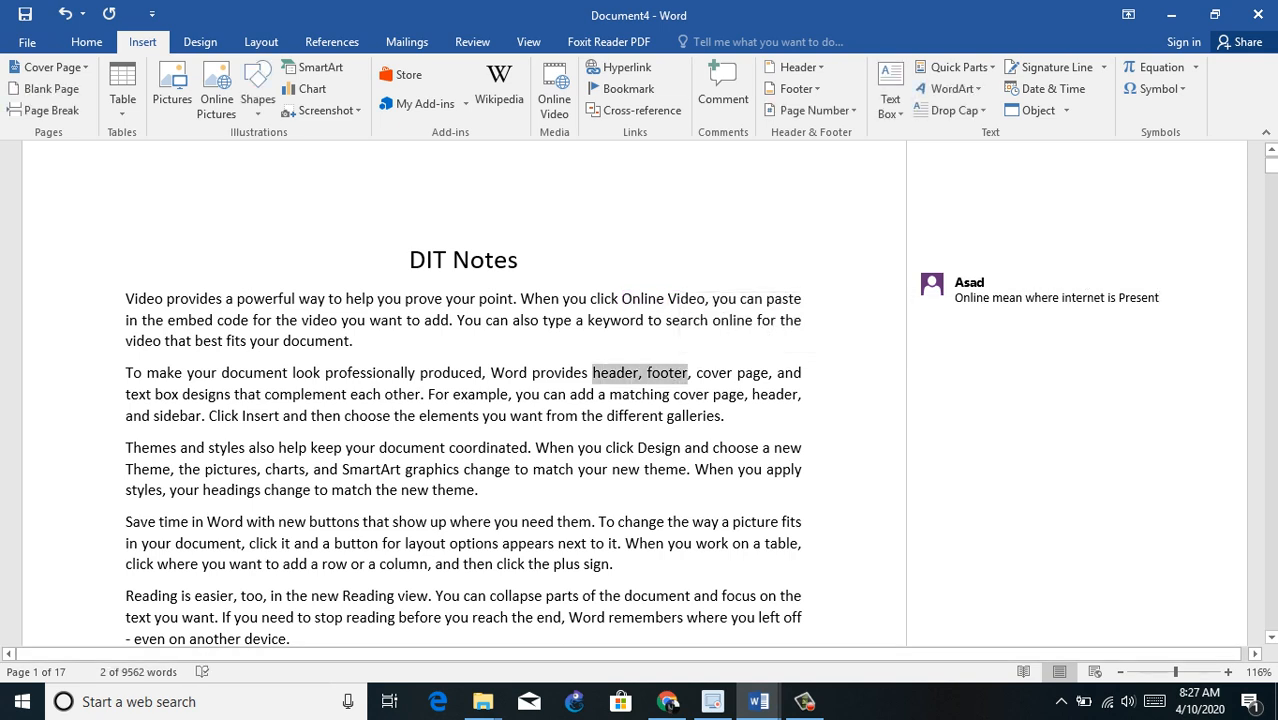
pyautogui.click(722, 88)
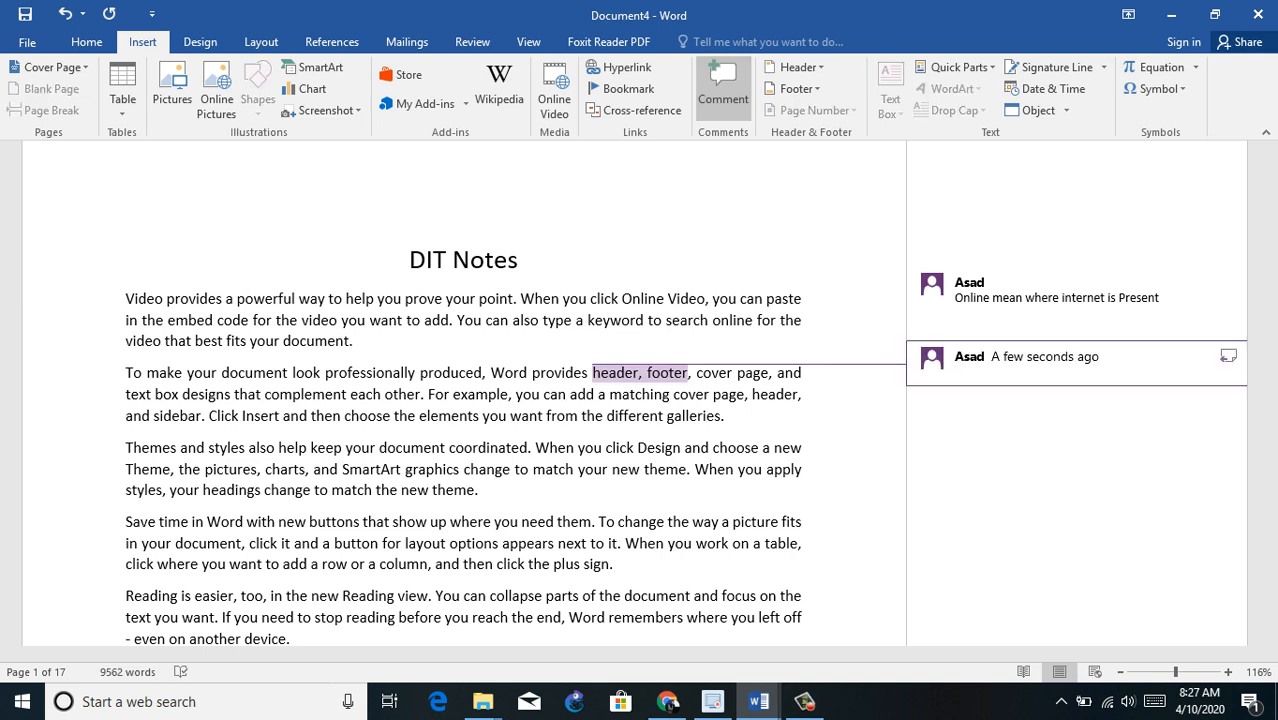
pyautogui.write('Header & Footer are')
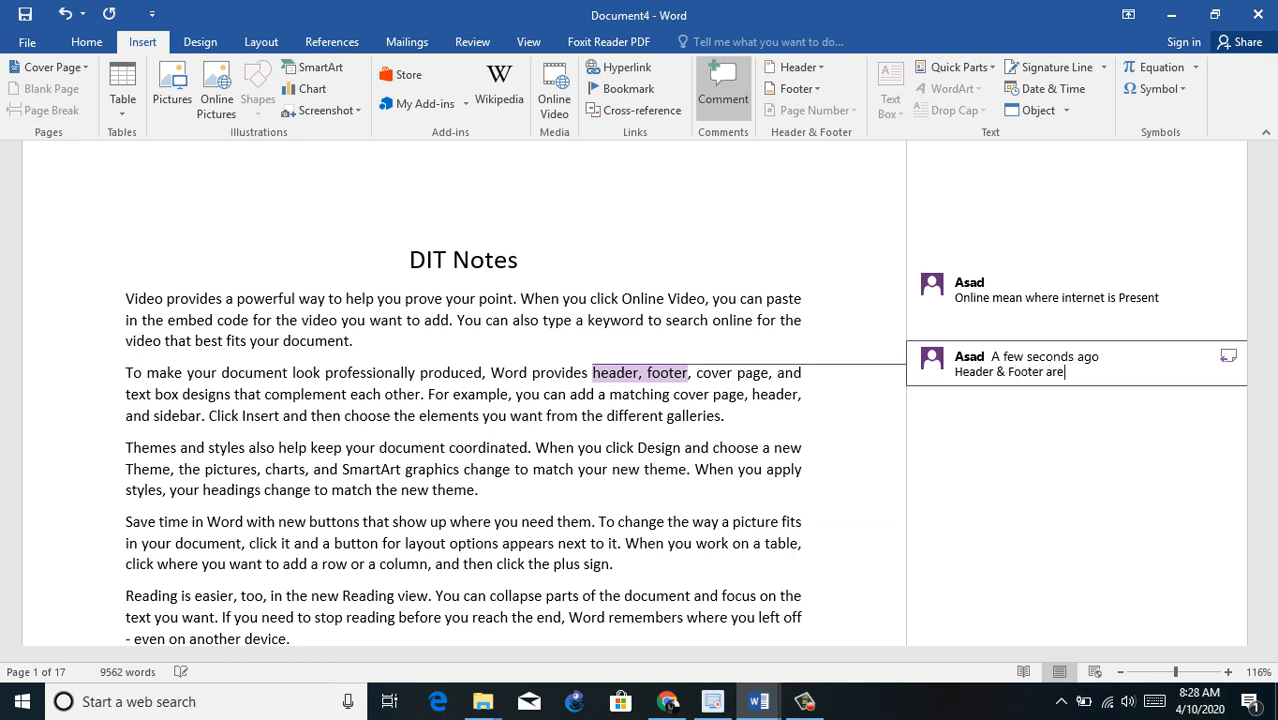
pyautogui.write(' used for Page titles or')
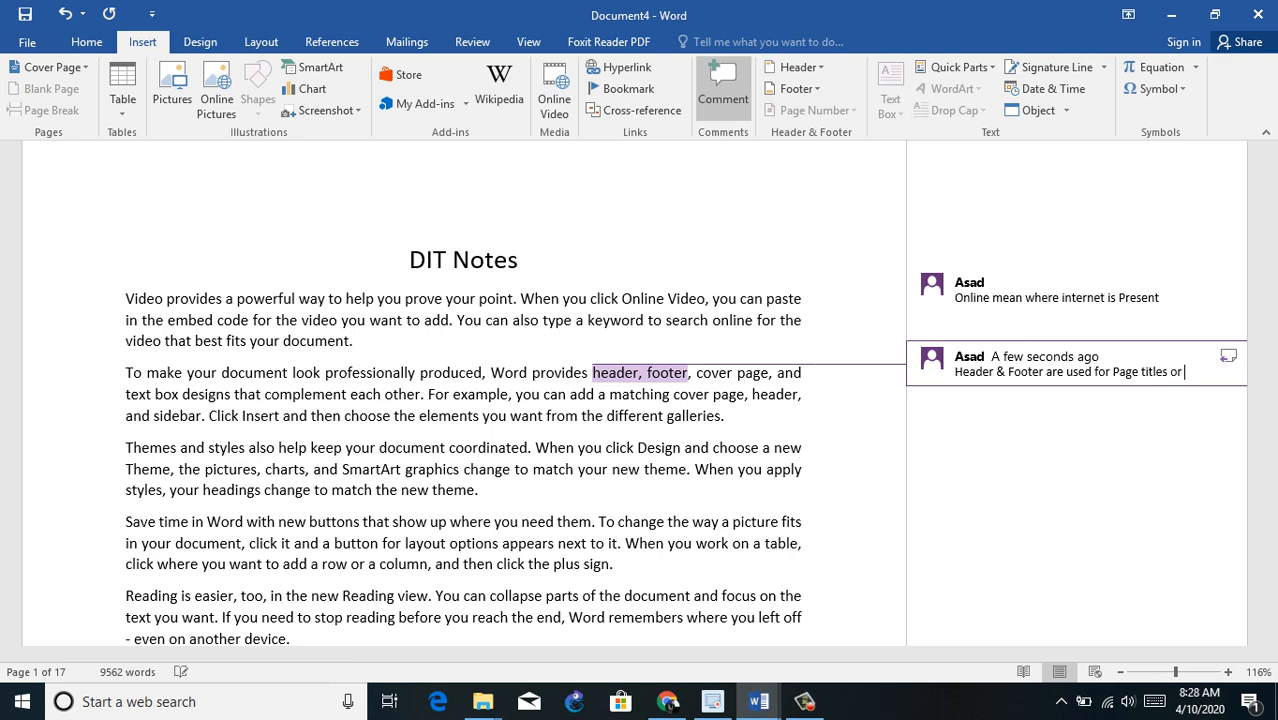
pyautogui.press('BackSpace')
pyautogui.press('BackSpace')
pyautogui.press('BackSpace')
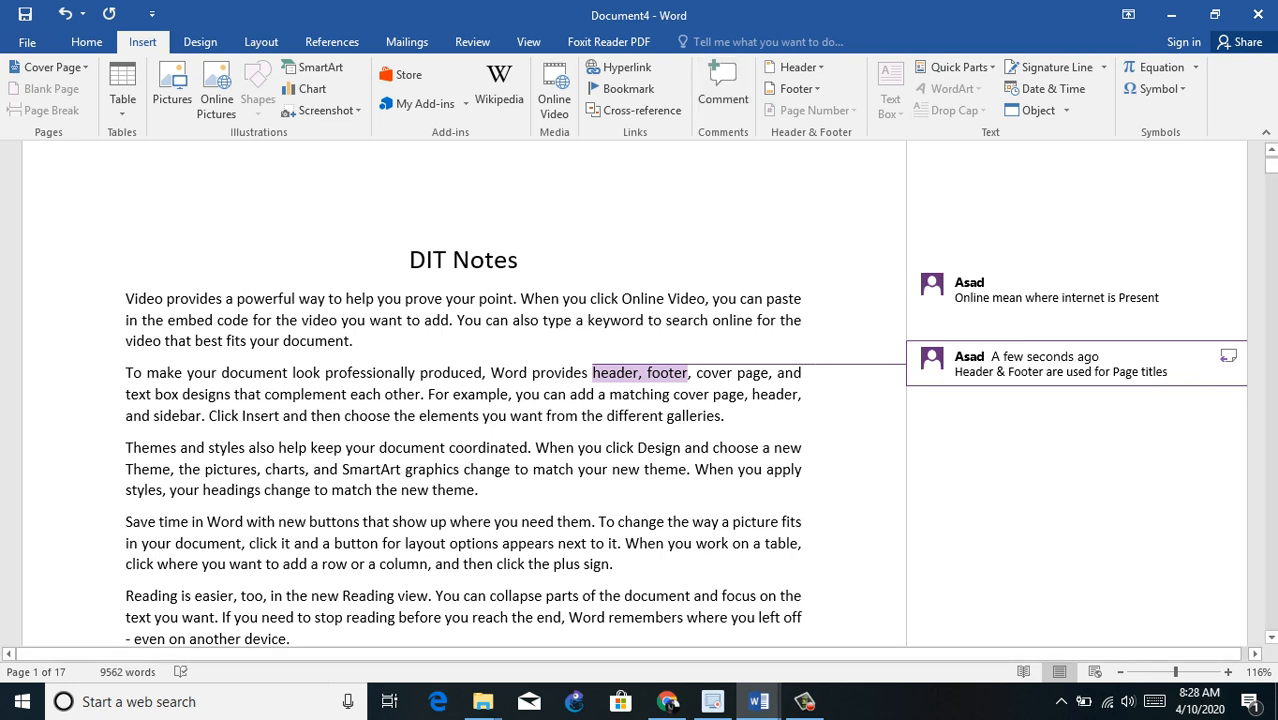
# Step: Select the word "Design" in the third paragraph and replace the user name in the general Word options with another person's full name
pyautogui.doubleClick(658, 447)
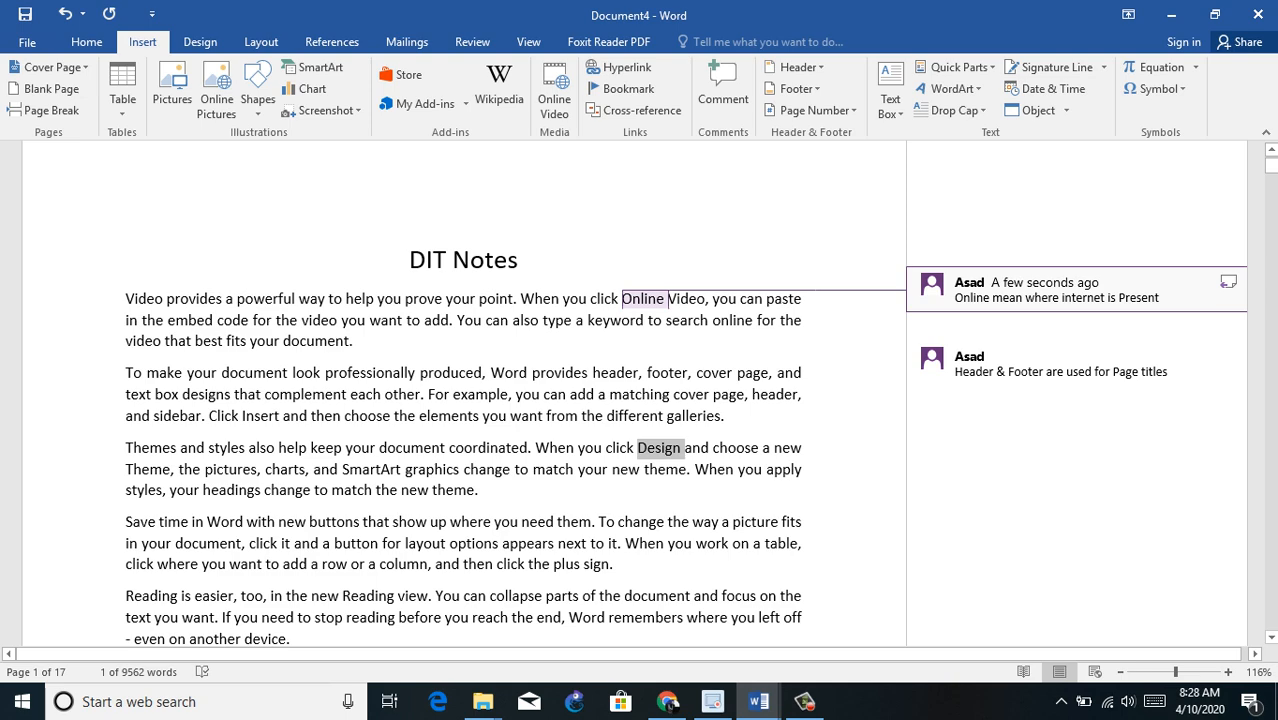
pyautogui.click(27, 42)
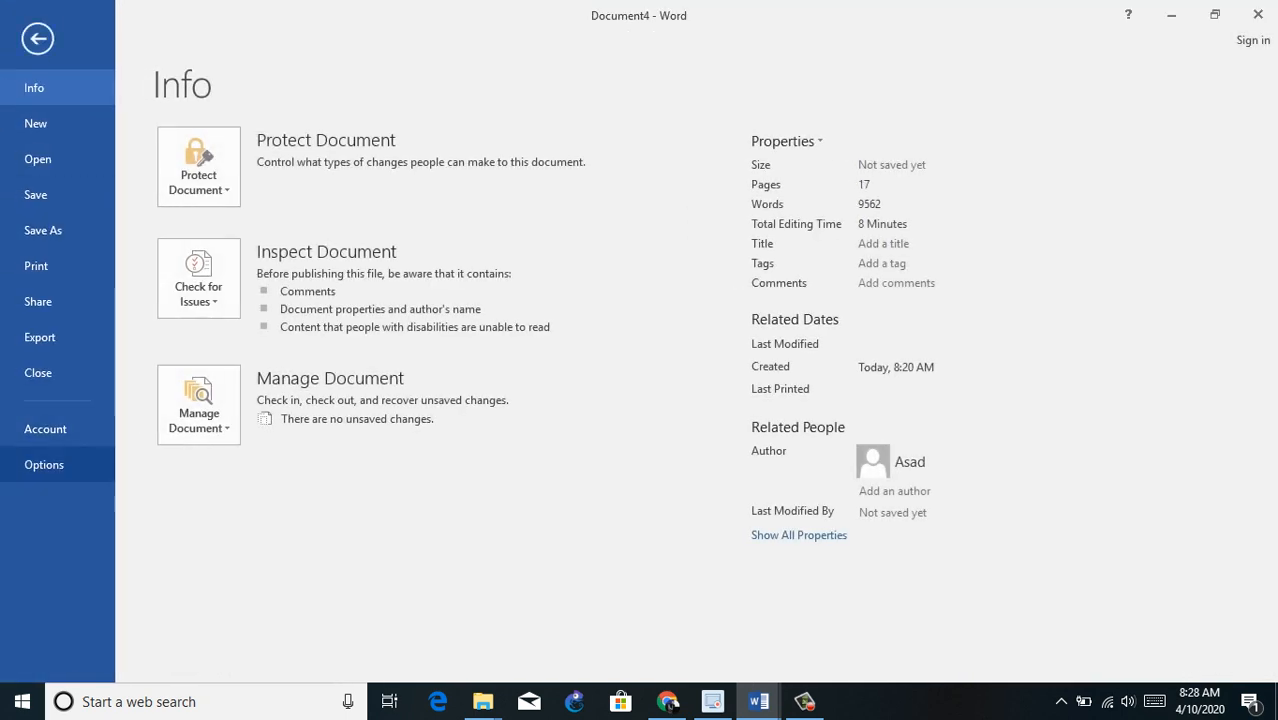
pyautogui.click(44, 464)
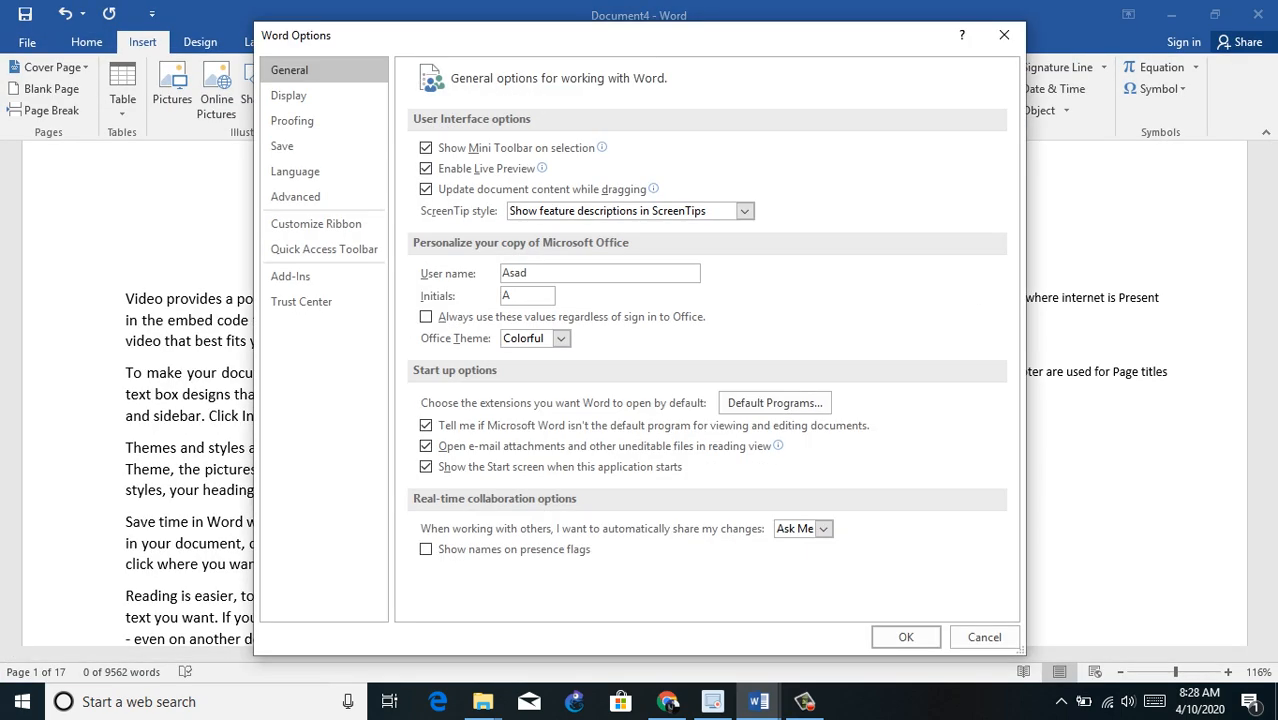
pyautogui.doubleClick(514, 273)
pyautogui.click(906, 637)
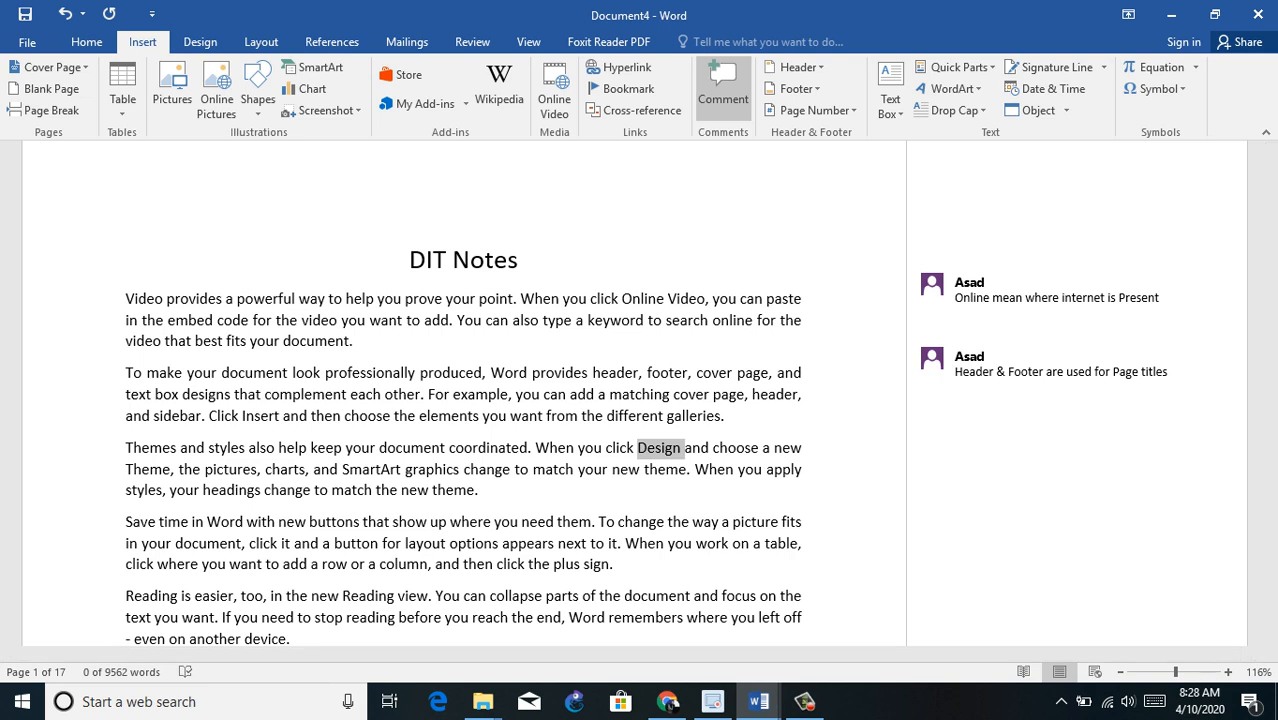
# Step: Add the comment "Design mean to apply any styles" to the selected word "Design"
pyautogui.click(722, 98)
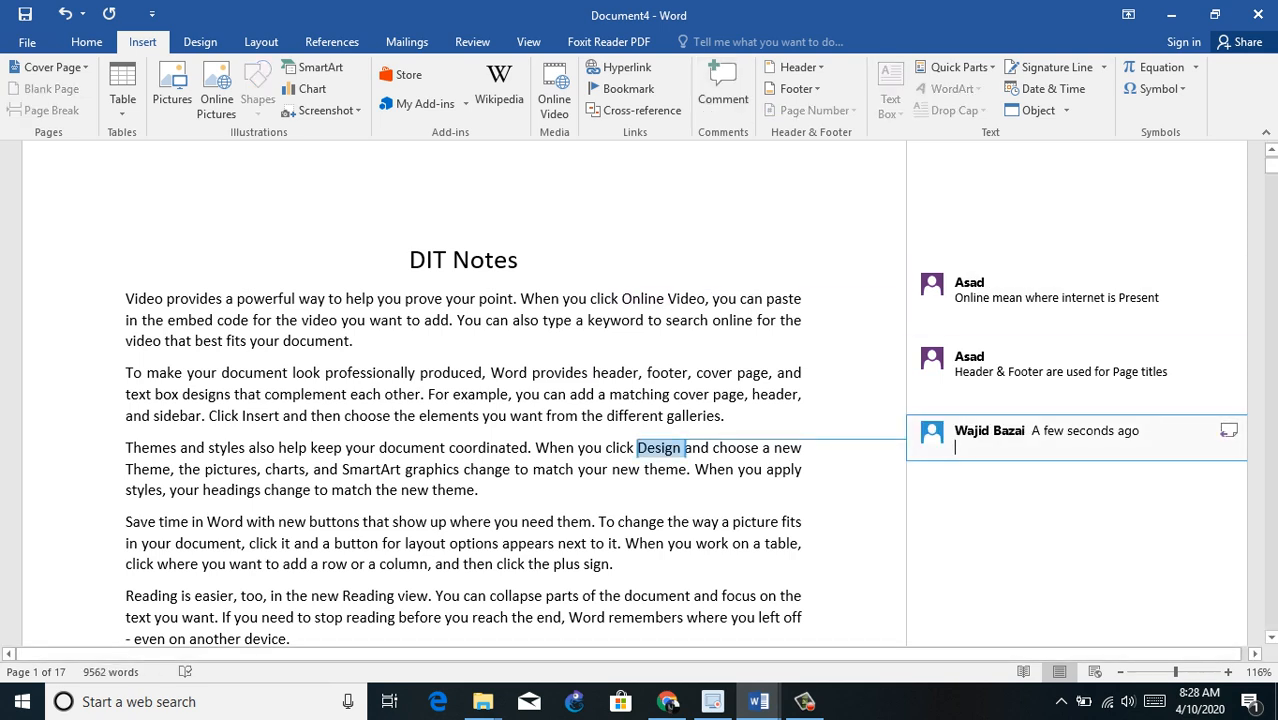
pyautogui.write('De')
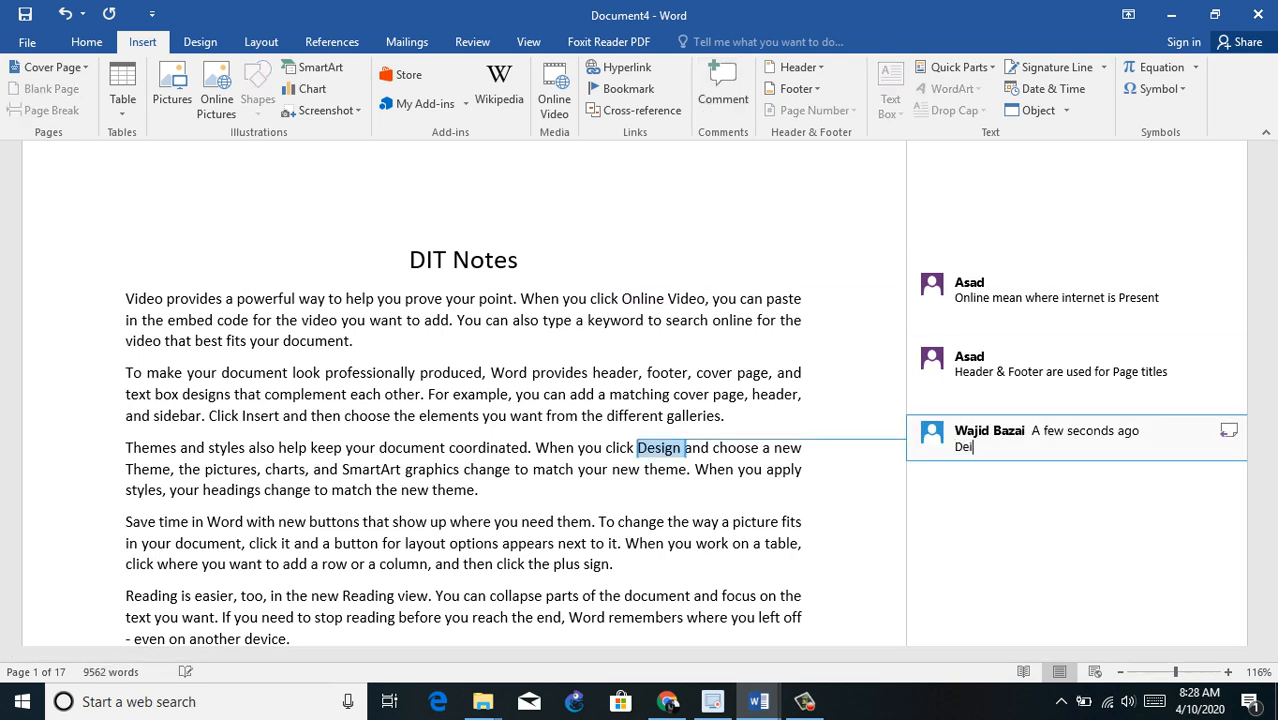
pyautogui.write('sign mean to apply any styles')
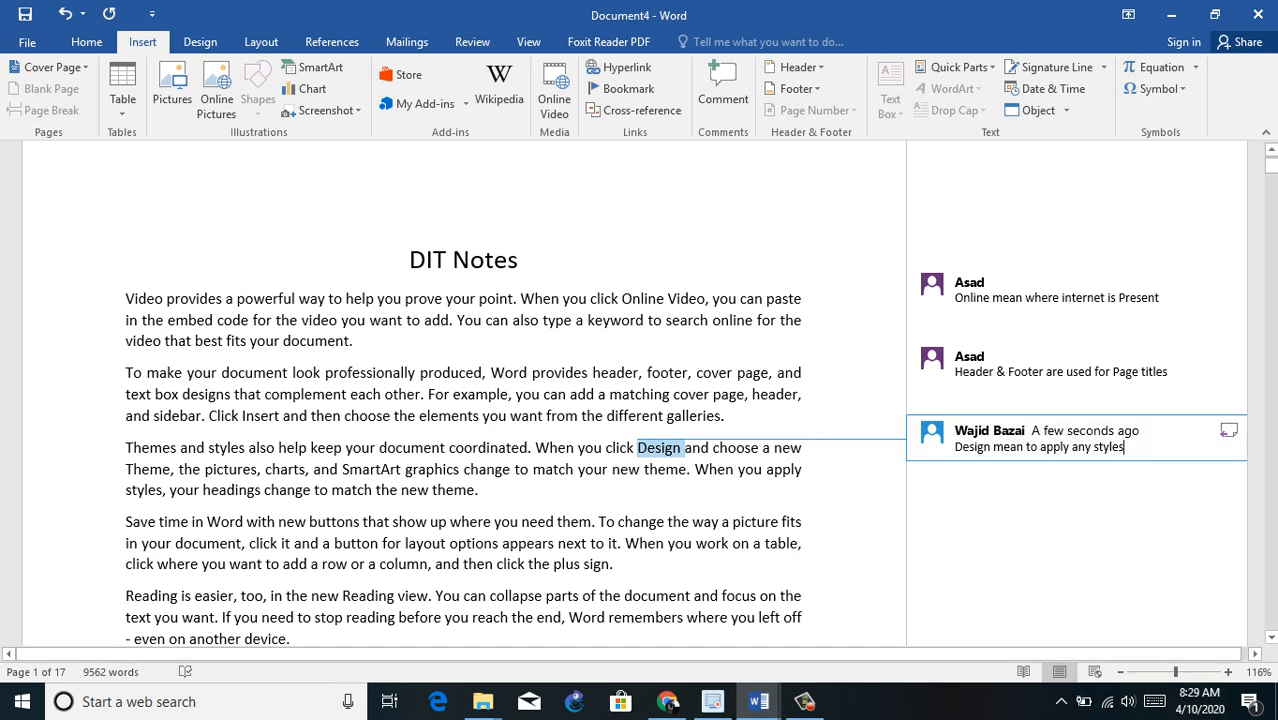
# Step: Add the comment "A Collection of pages is called doucment" to the word "document" in the fifth paragraph
pyautogui.doubleClick(642, 597)
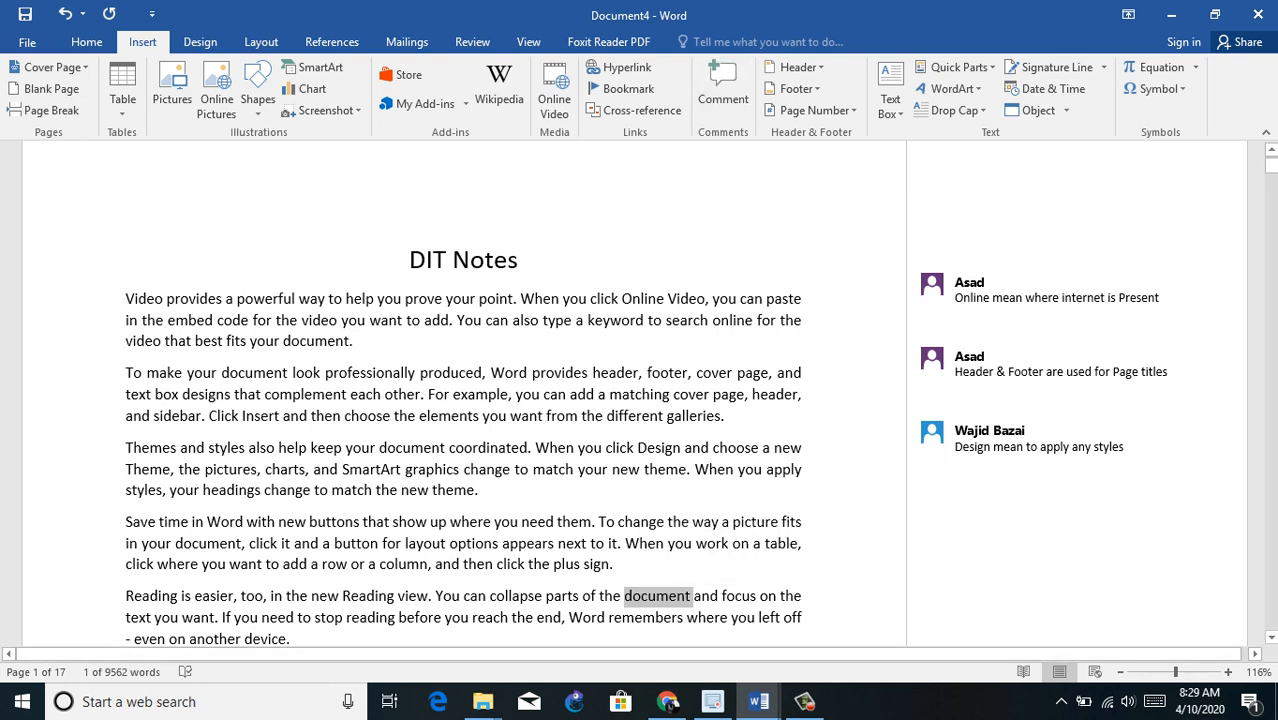
pyautogui.hotkey('ctrl', 'alt', 'm')
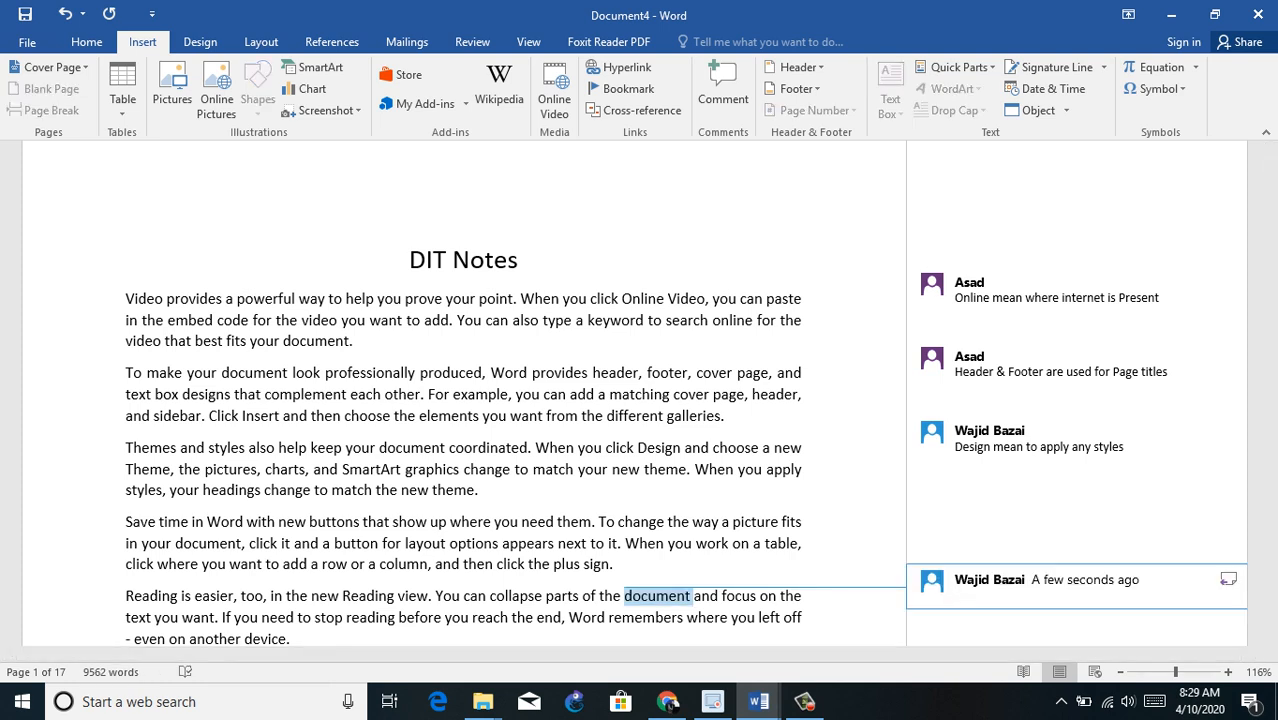
pyautogui.write('A Collection of pages is')
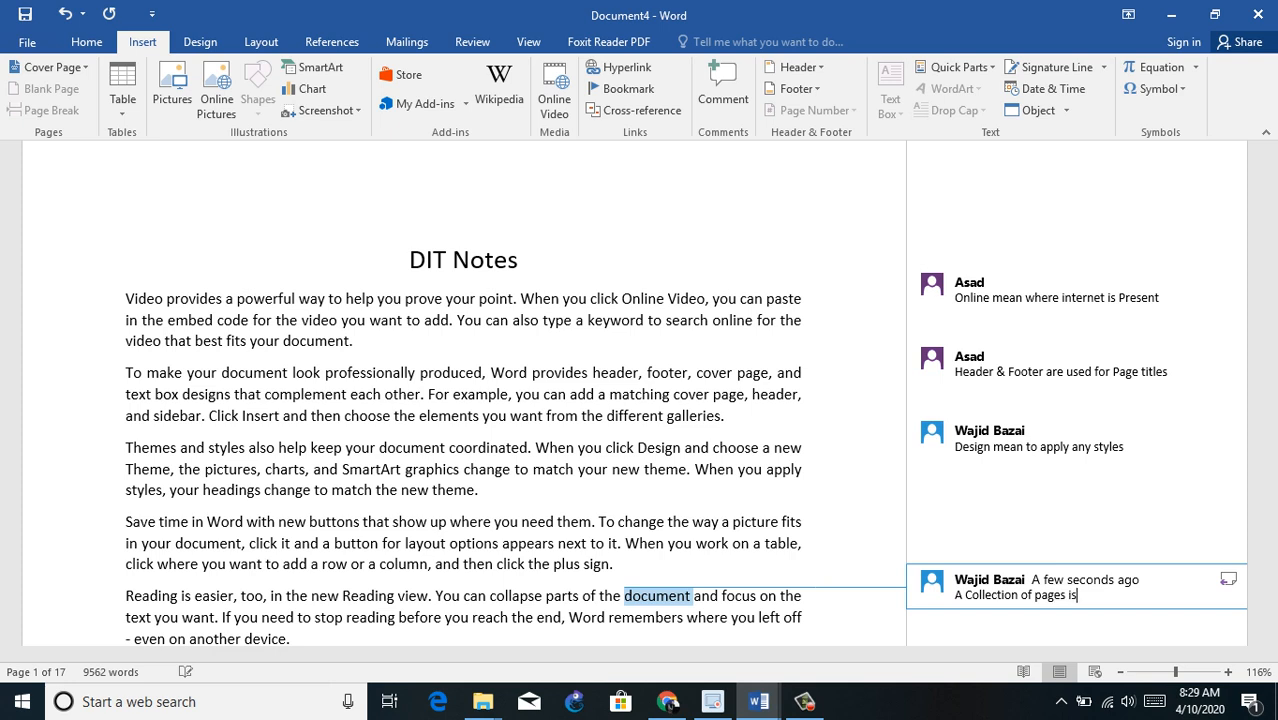
pyautogui.write(' called doucment')
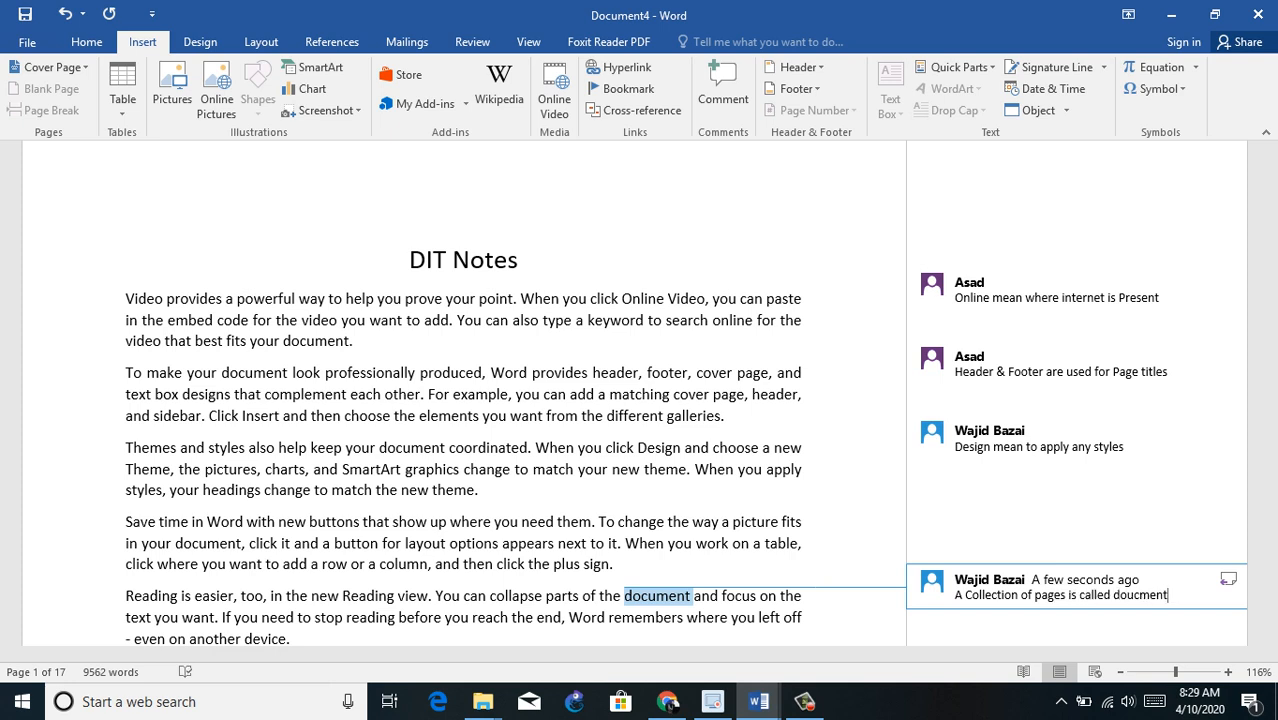
# Step: Add the large bold line "Comments Shortcut key in MS Word" at the end of the document and start a new line
pyautogui.hotkey('ctrl', 'End')
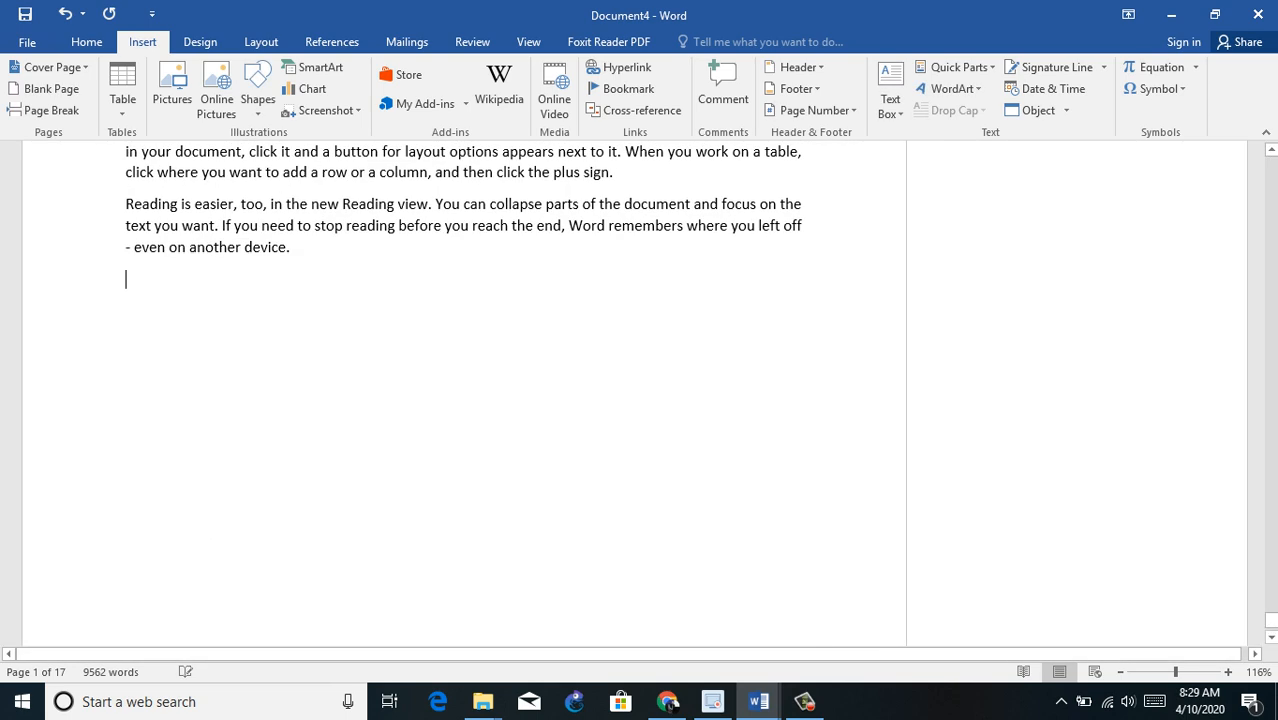
pyautogui.press('Return')
pyautogui.press('Return')
pyautogui.write('Co')
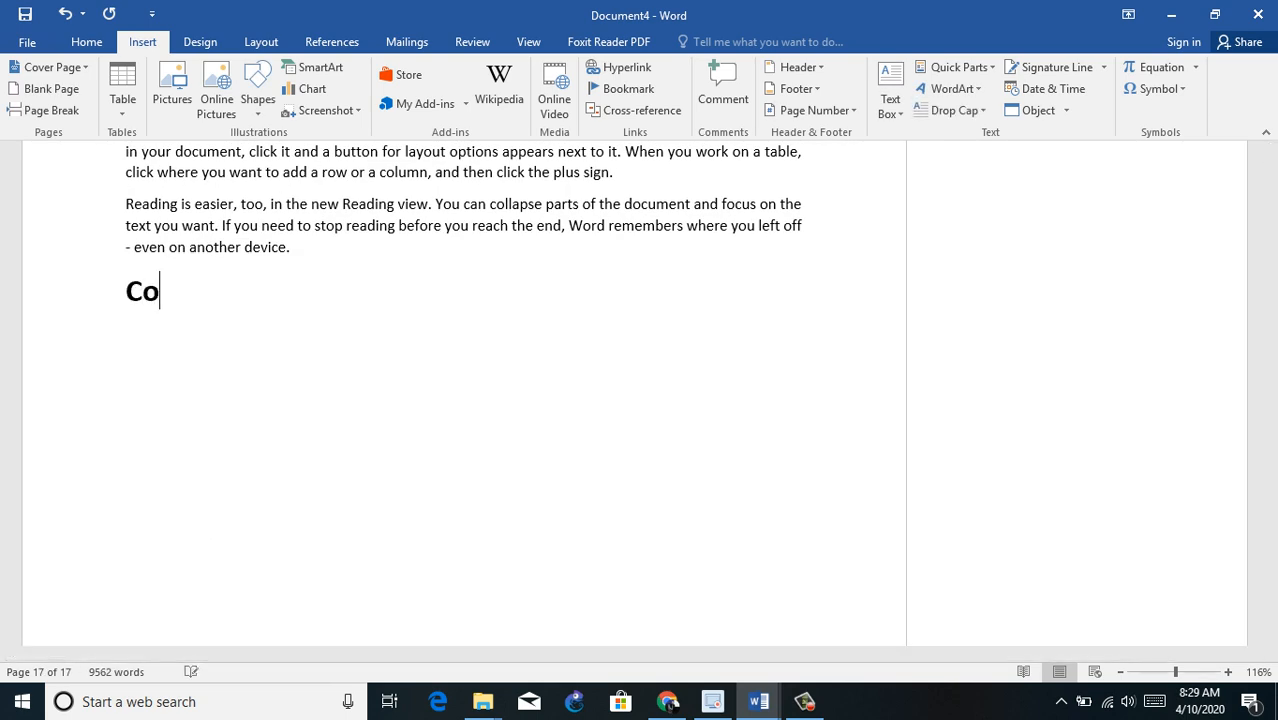
pyautogui.write('mments ')
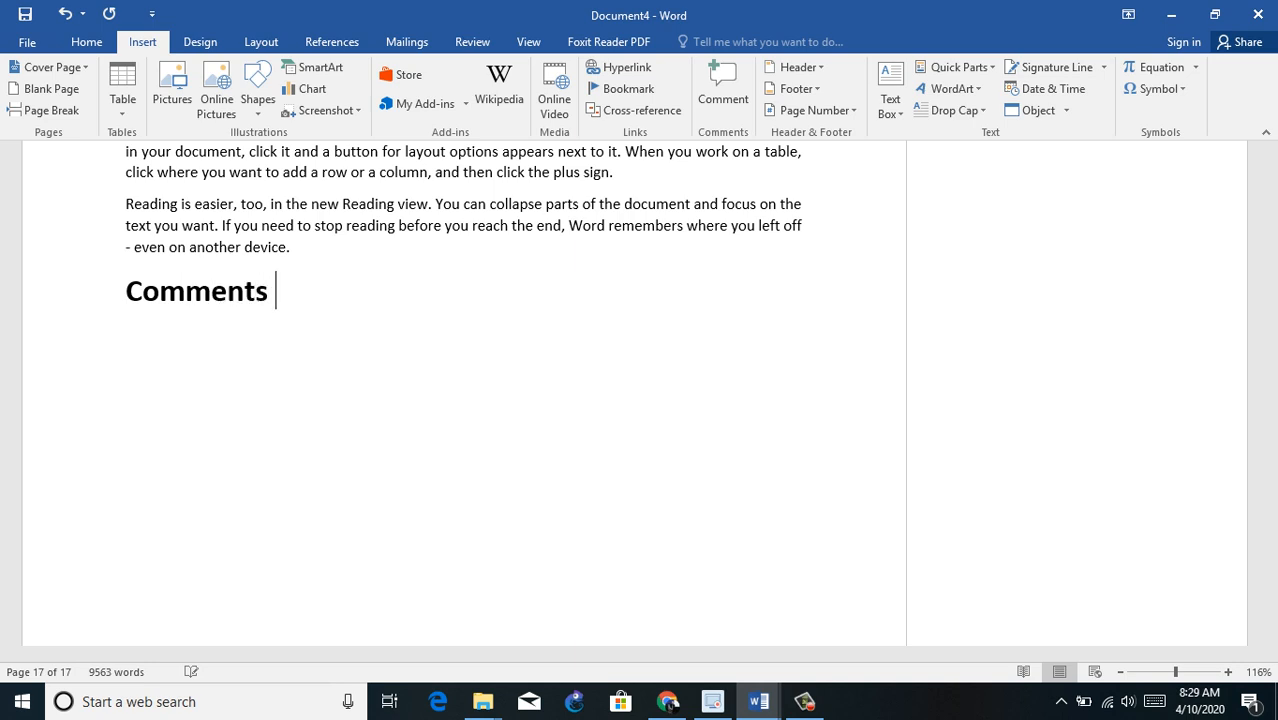
pyautogui.write('Shortcut ke')
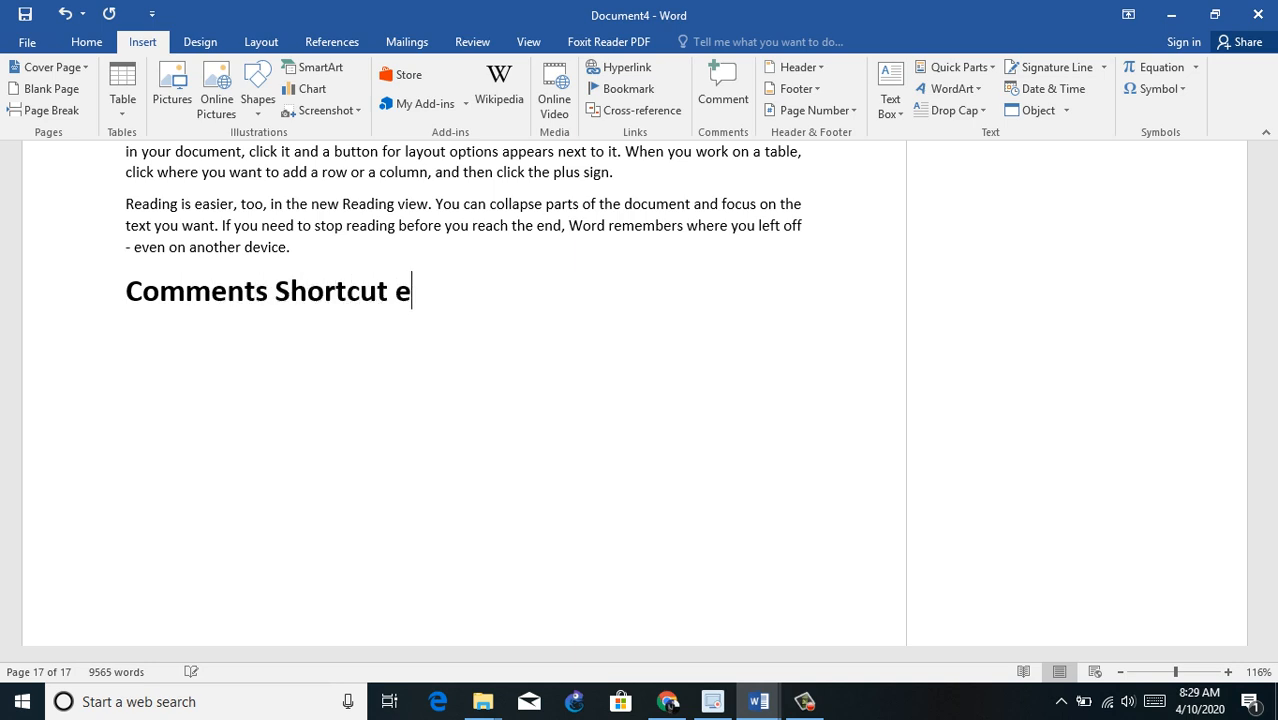
pyautogui.press('BackSpace')
pyautogui.write('ke i')
pyautogui.press('BackSpace')
pyautogui.press('BackSpace')
pyautogui.write('y in MS Word')
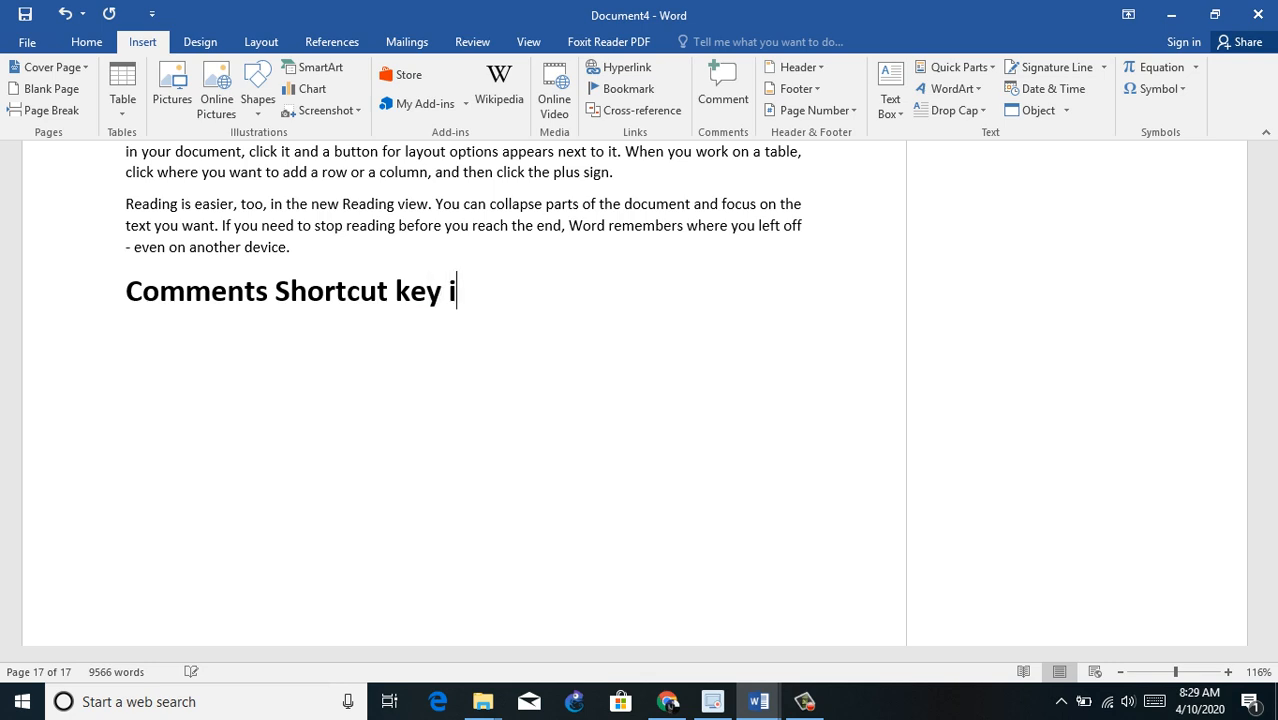
pyautogui.press('Return')
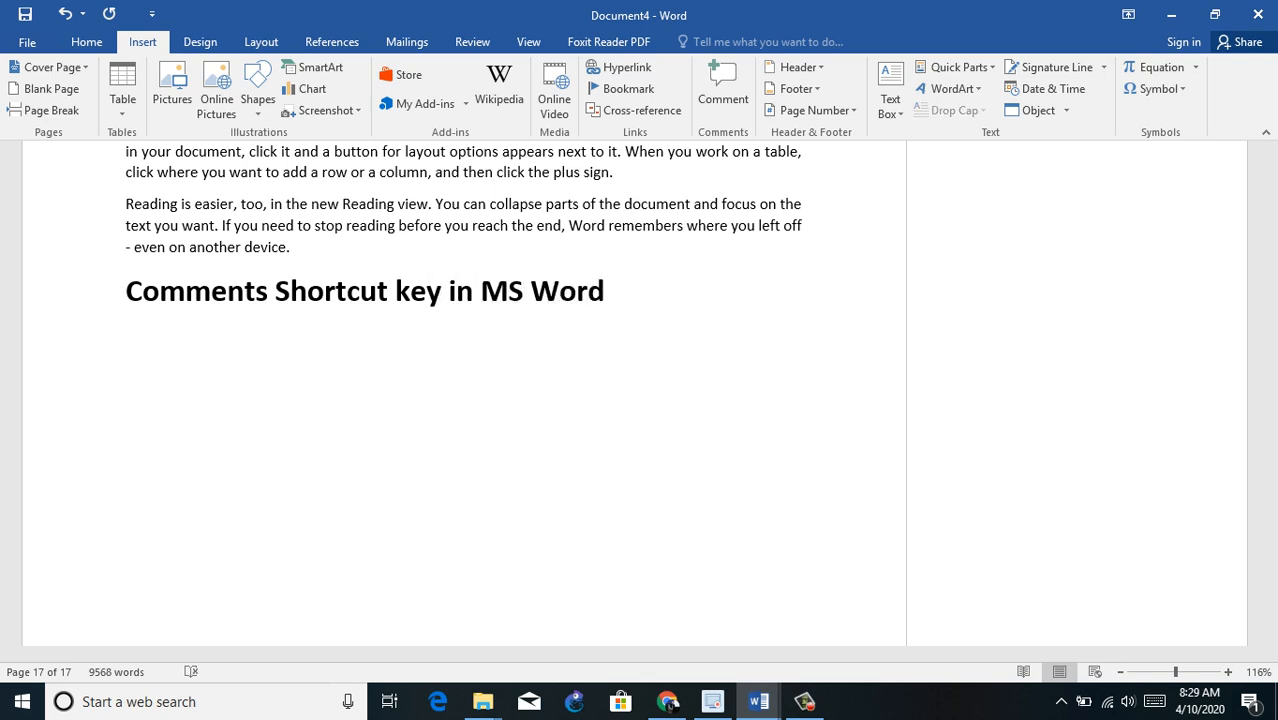
# Step: Add the line "Ctrl + Alt + M" below the comments shortcut heading, start a new line and return to the document's beginning
pyautogui.write('Cgt')
pyautogui.press('BackSpace')
pyautogui.press('BackSpace')
pyautogui.write('trl')
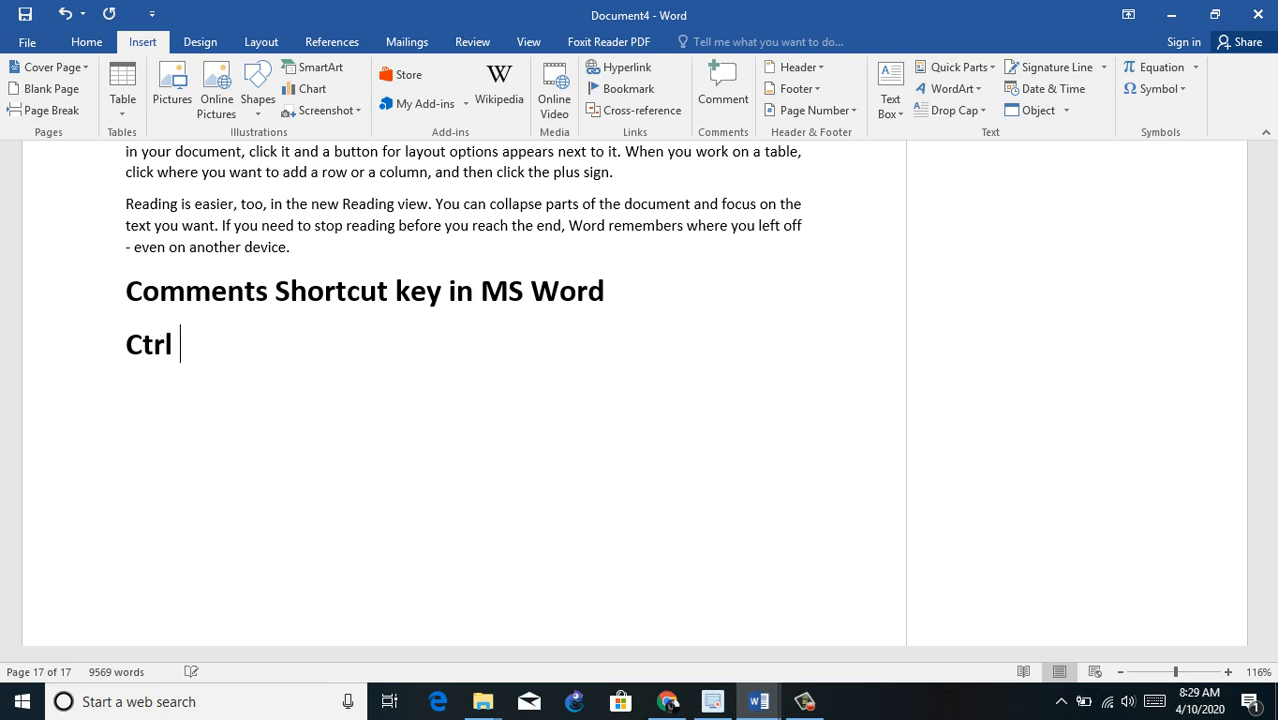
pyautogui.write(' + Alt +')
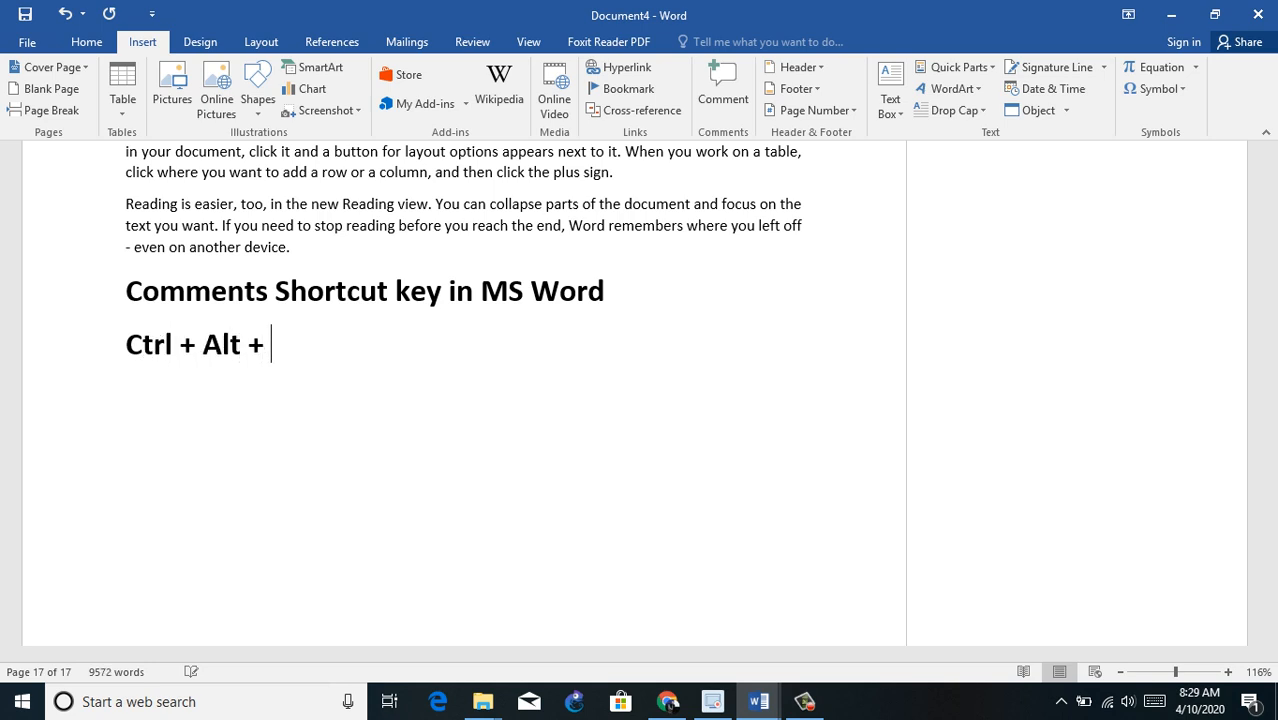
pyautogui.write(' M')
pyautogui.press('Return')
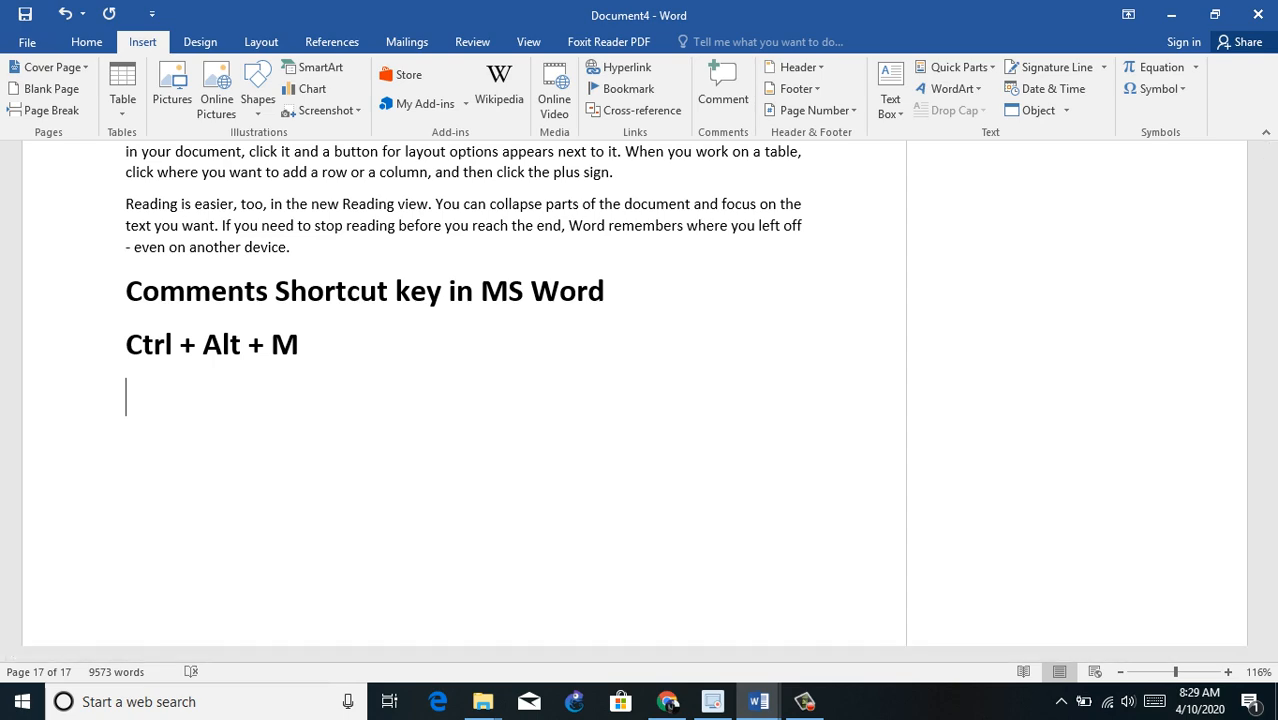
pyautogui.hotkey('ctrl', 'Home')
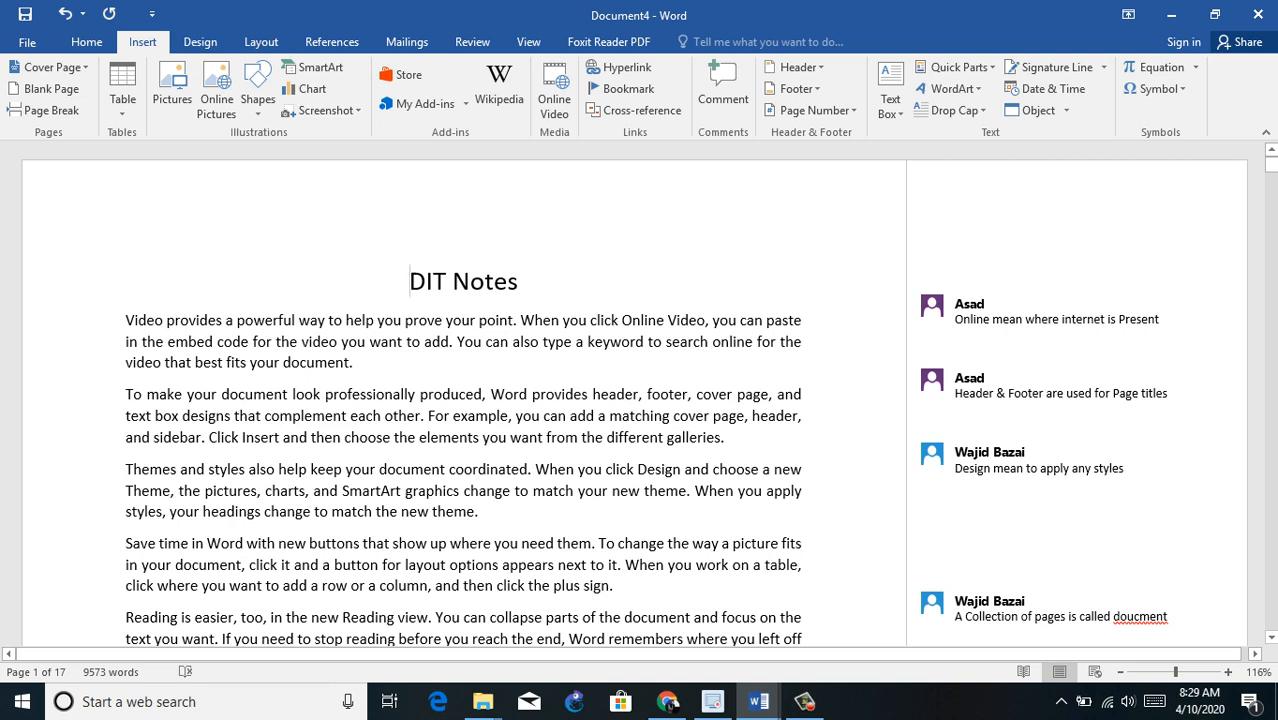
# Step: Create a new blank document and view the built-in equation gallery without inserting anything
pyautogui.hotkey('ctrl', 'n')
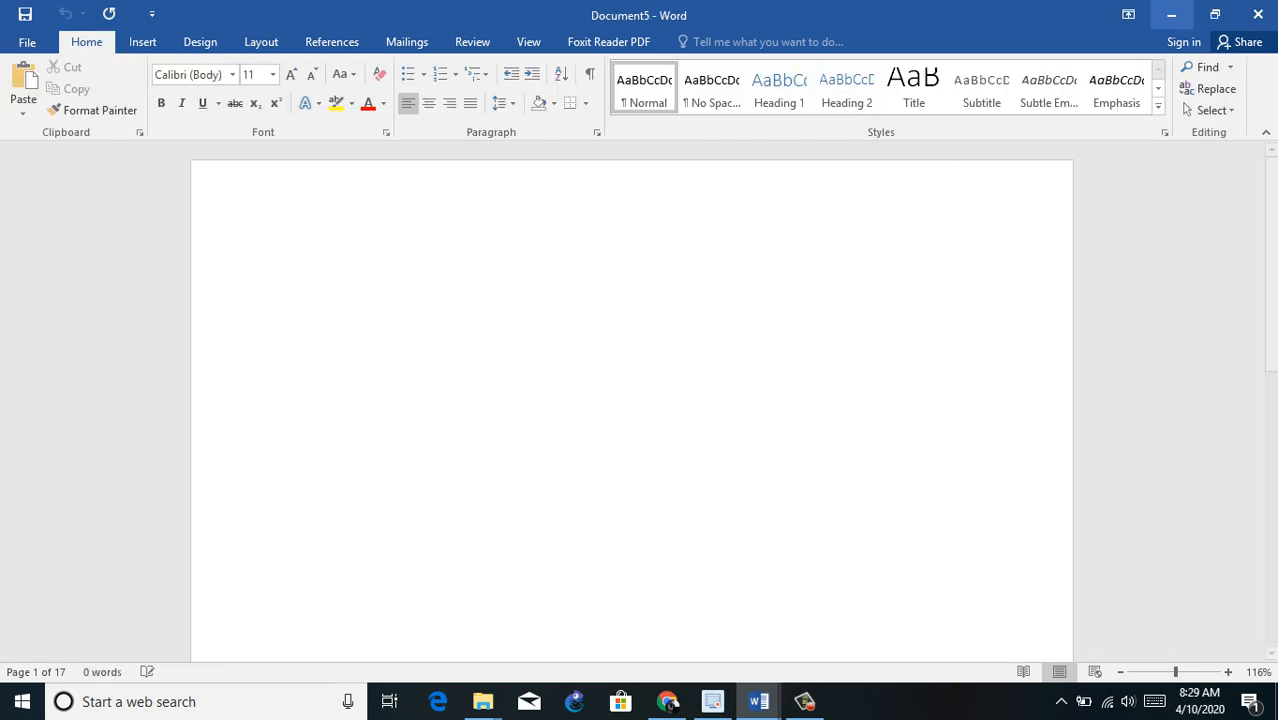
pyautogui.click(142, 41)
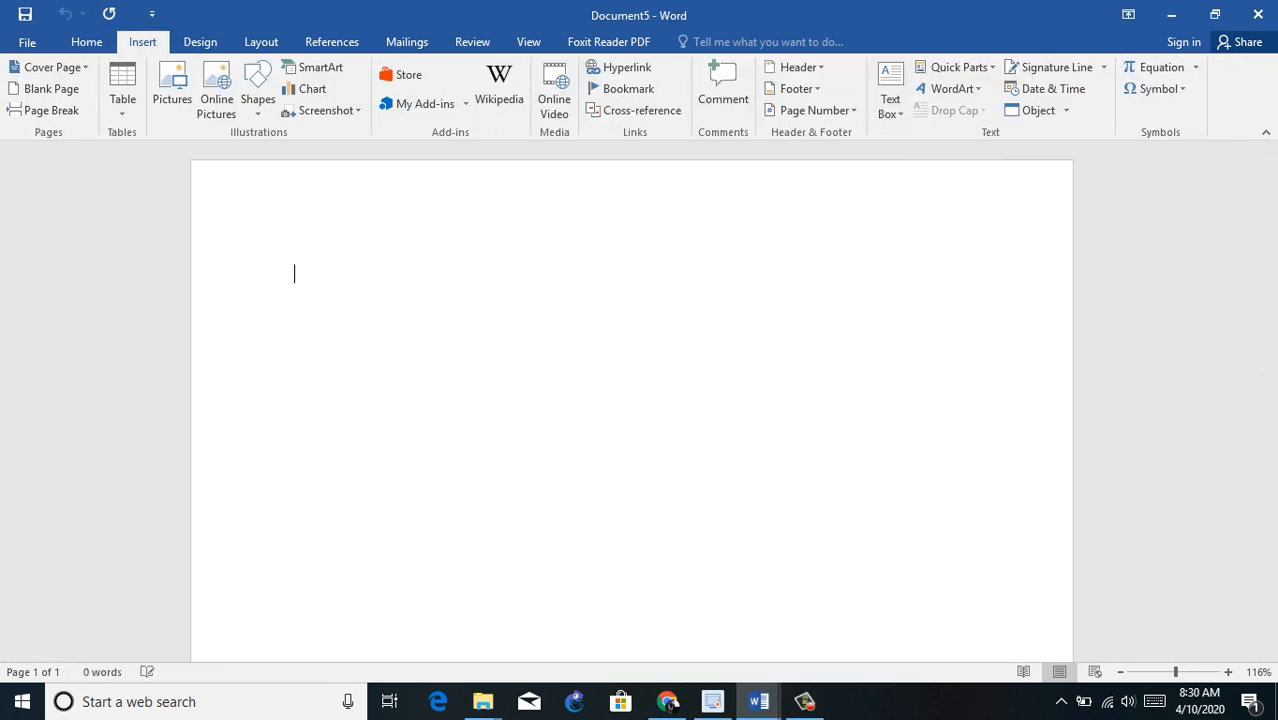
pyautogui.click(1195, 67)
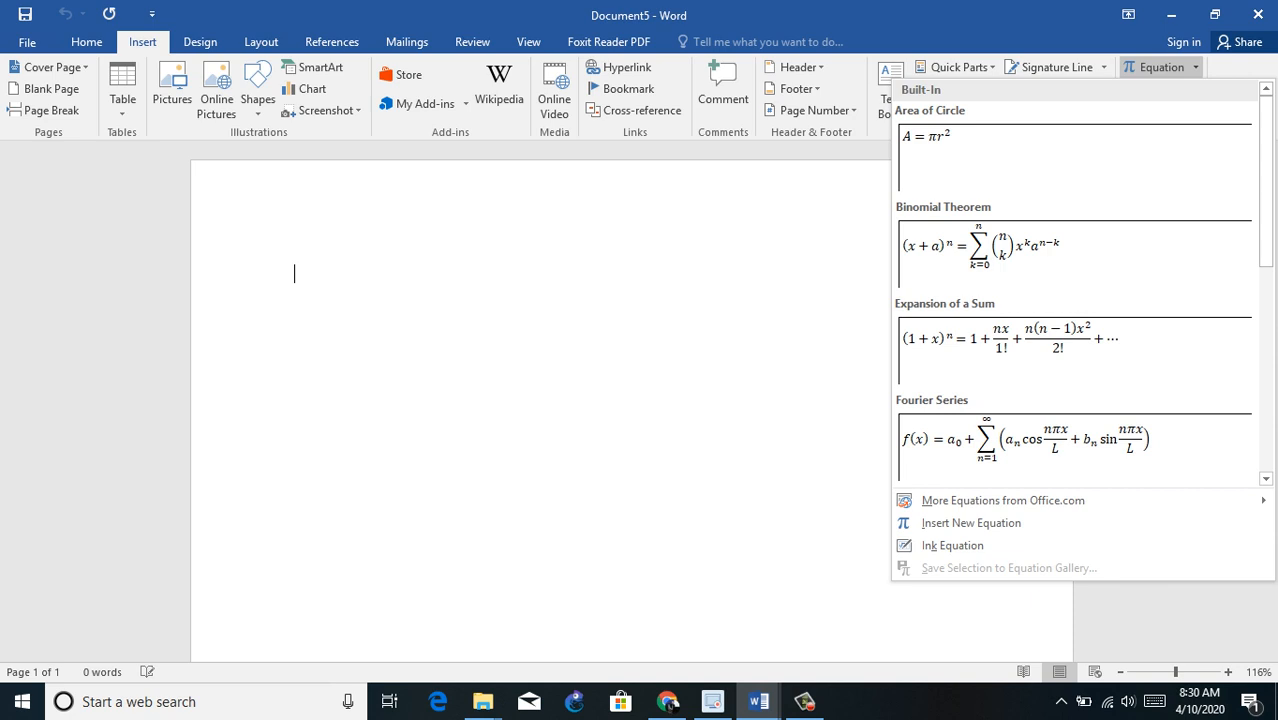
pyautogui.press('Escape')
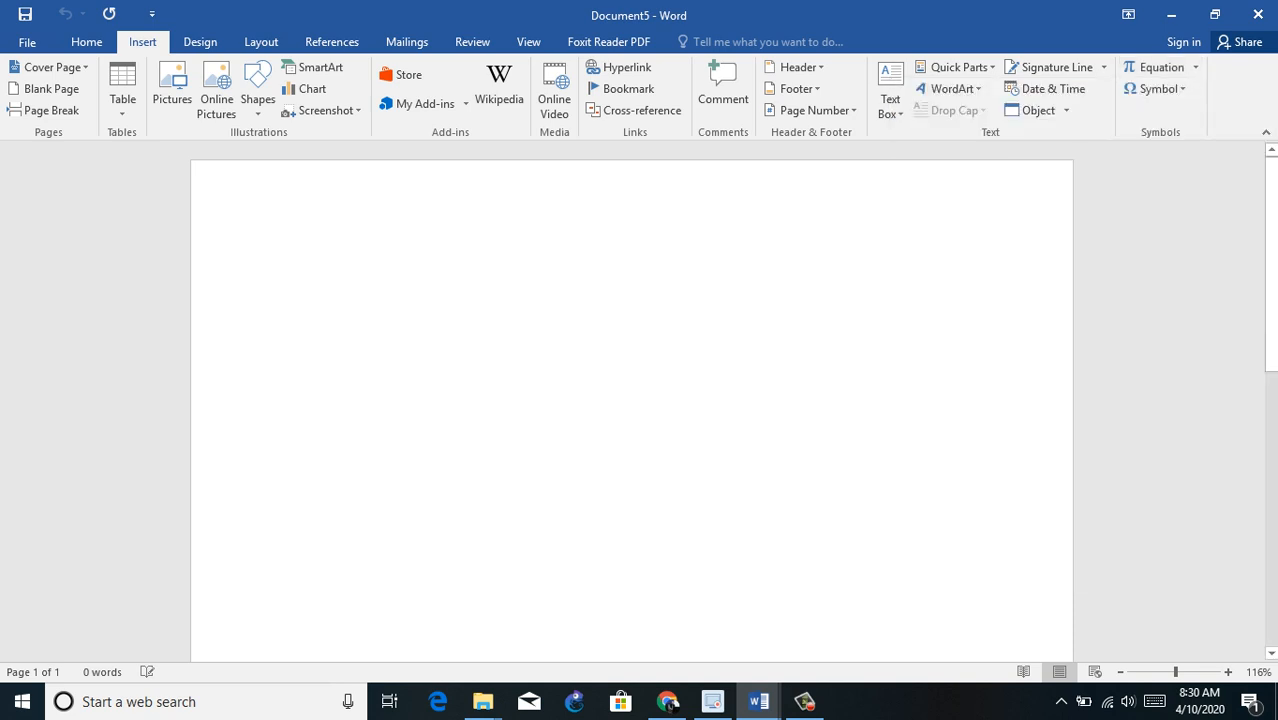
# Step: Enter "A U B" on the first line, underline it and start a new line
pyautogui.write('A U B')
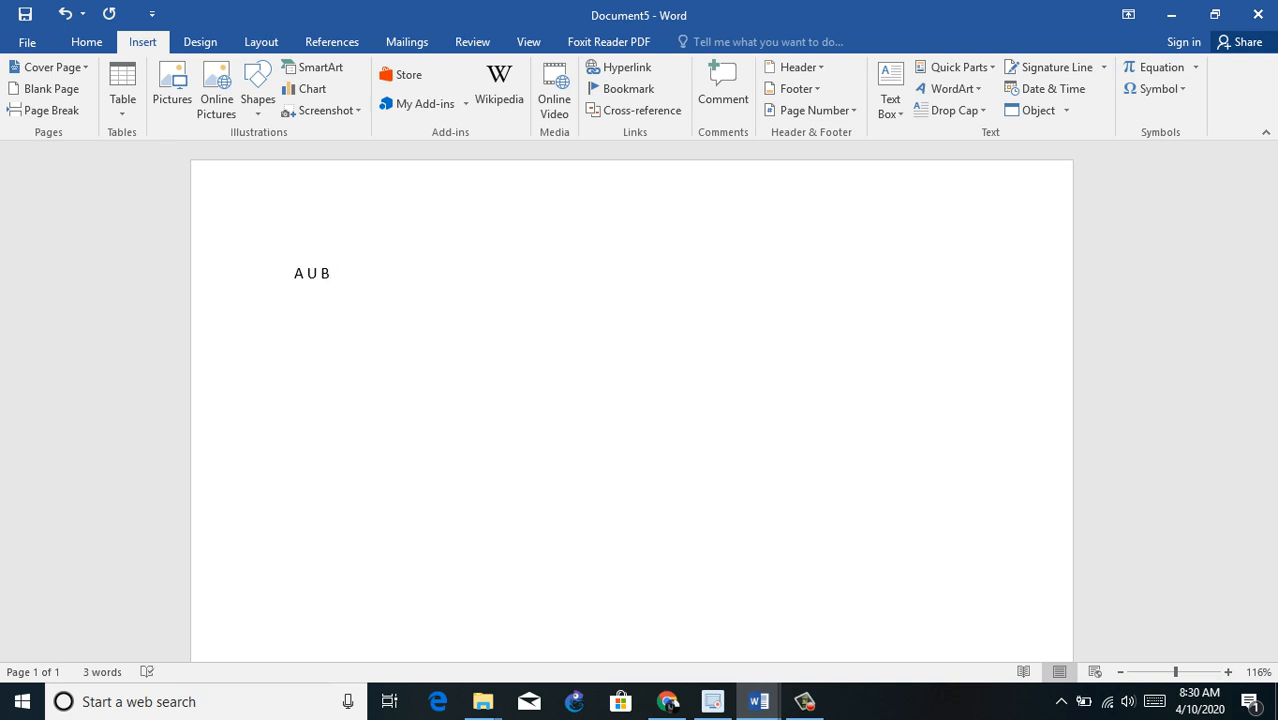
pyautogui.hotkey('shift', 'Left')
pyautogui.hotkey('shift', 'Left')
pyautogui.hotkey('shift', 'Left')
pyautogui.hotkey('ctrl', 'a')
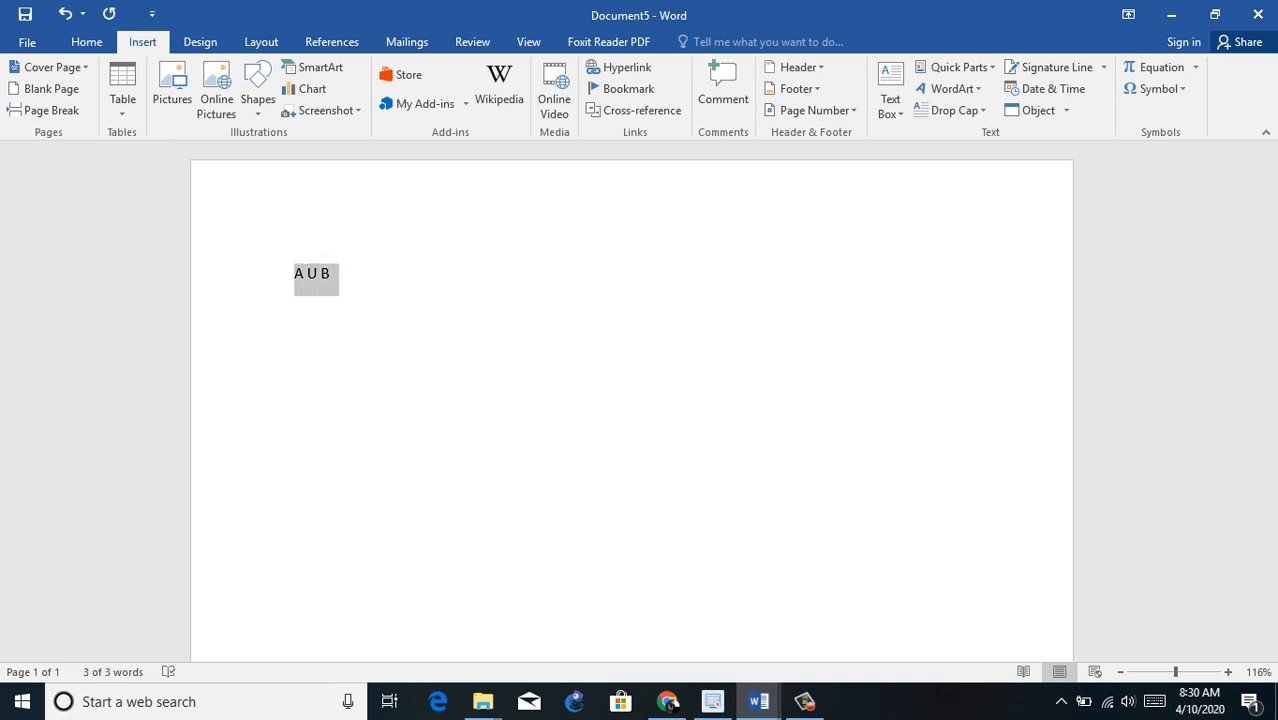
pyautogui.hotkey('ctrl', 'u')
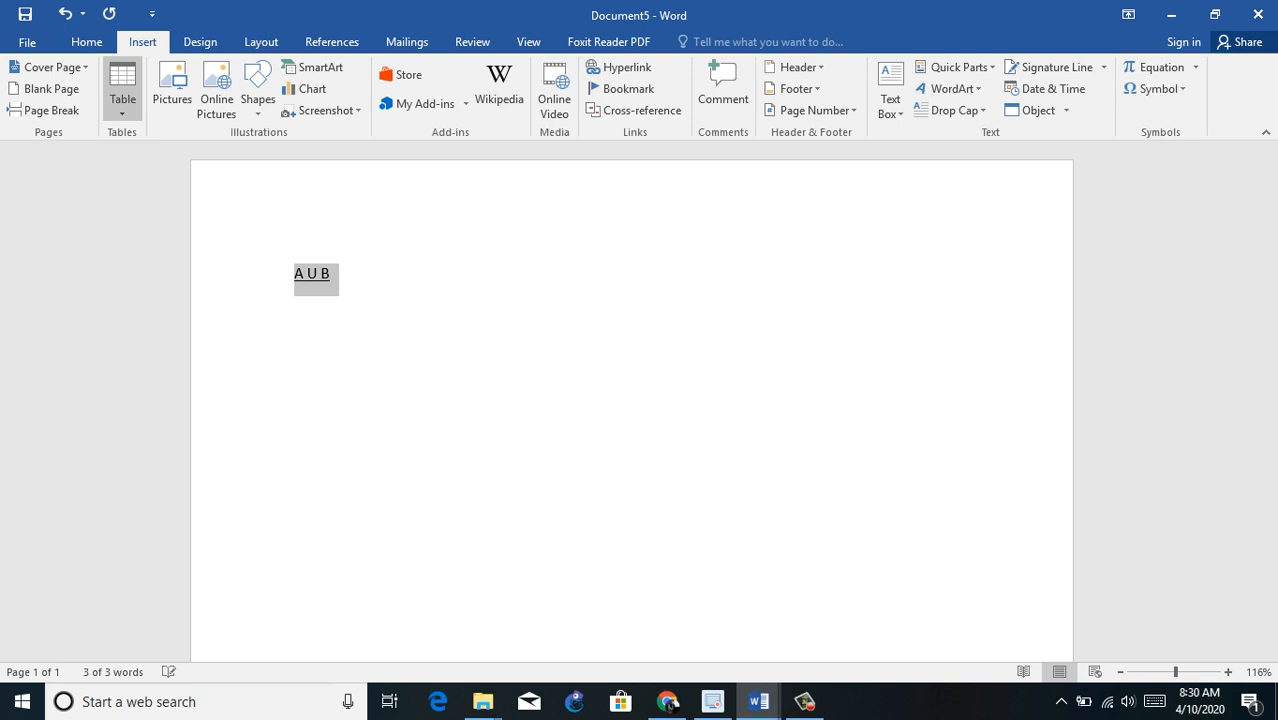
pyautogui.press('Right')
pyautogui.press('Return')
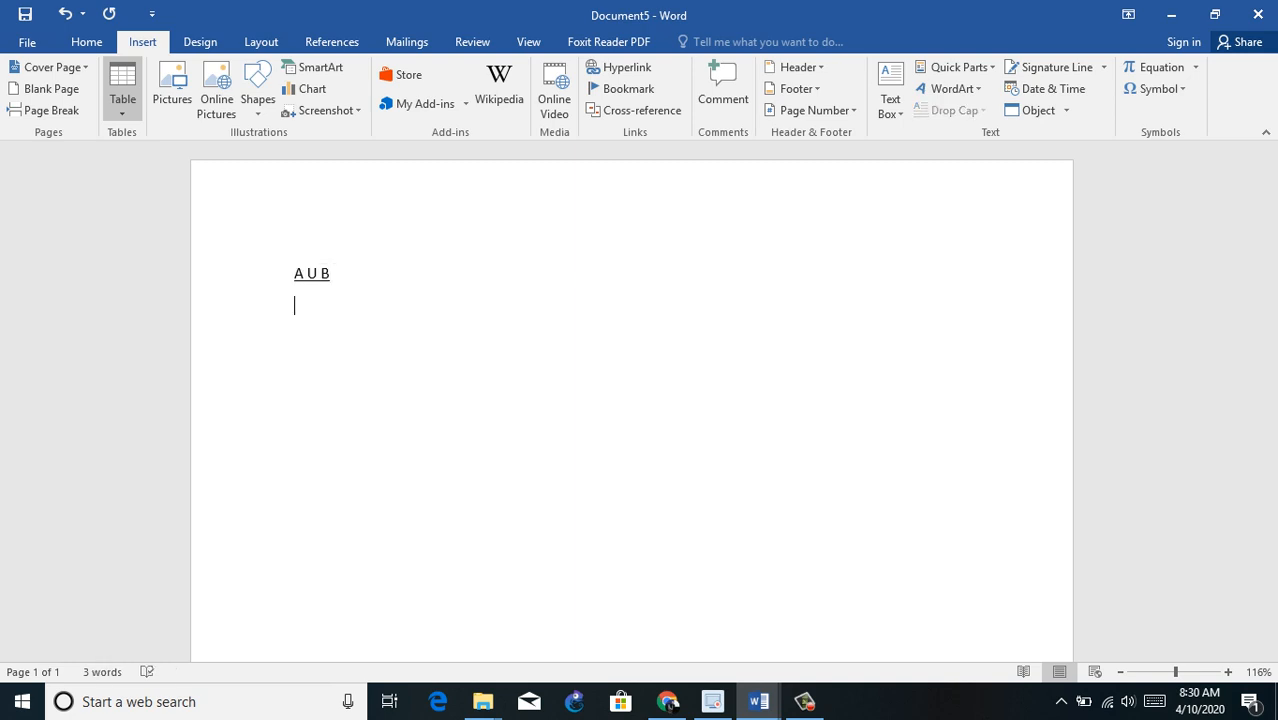
# Step: Clear the page and insert the built-in Expansion of a Sum equation
pyautogui.write('A')
pyautogui.hotkey('ctrl', 'a')
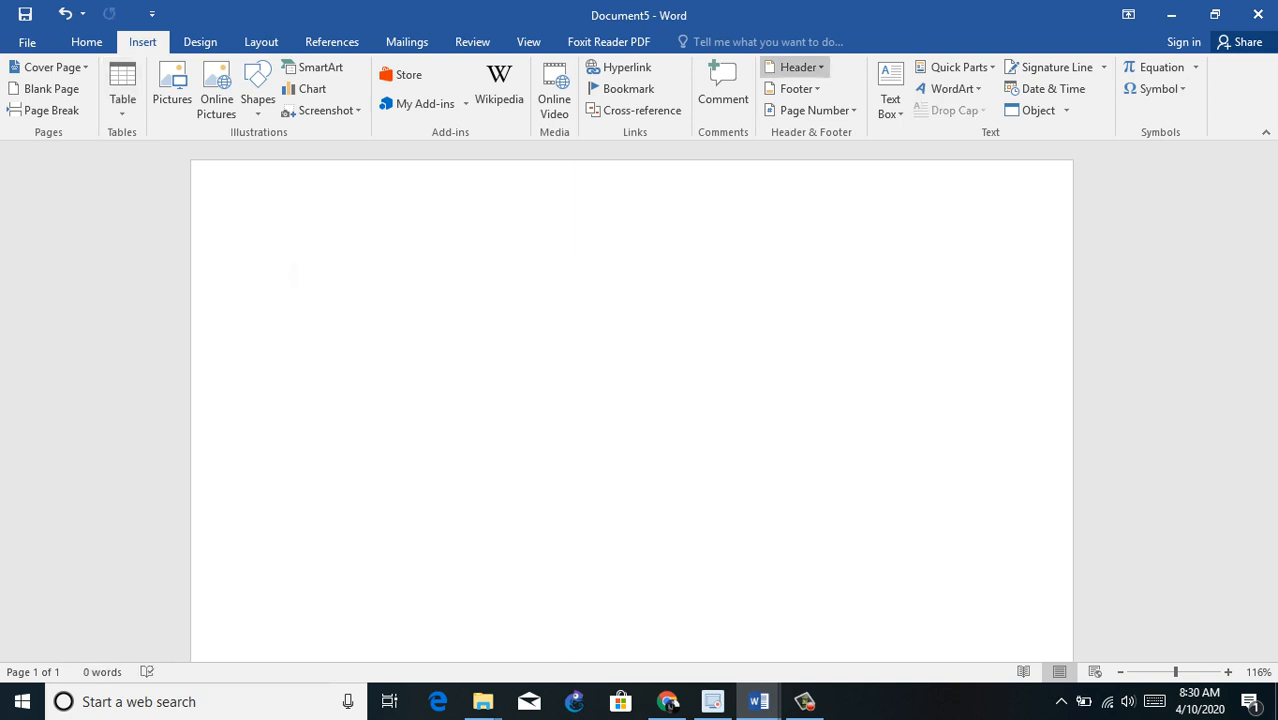
pyautogui.click(1195, 67)
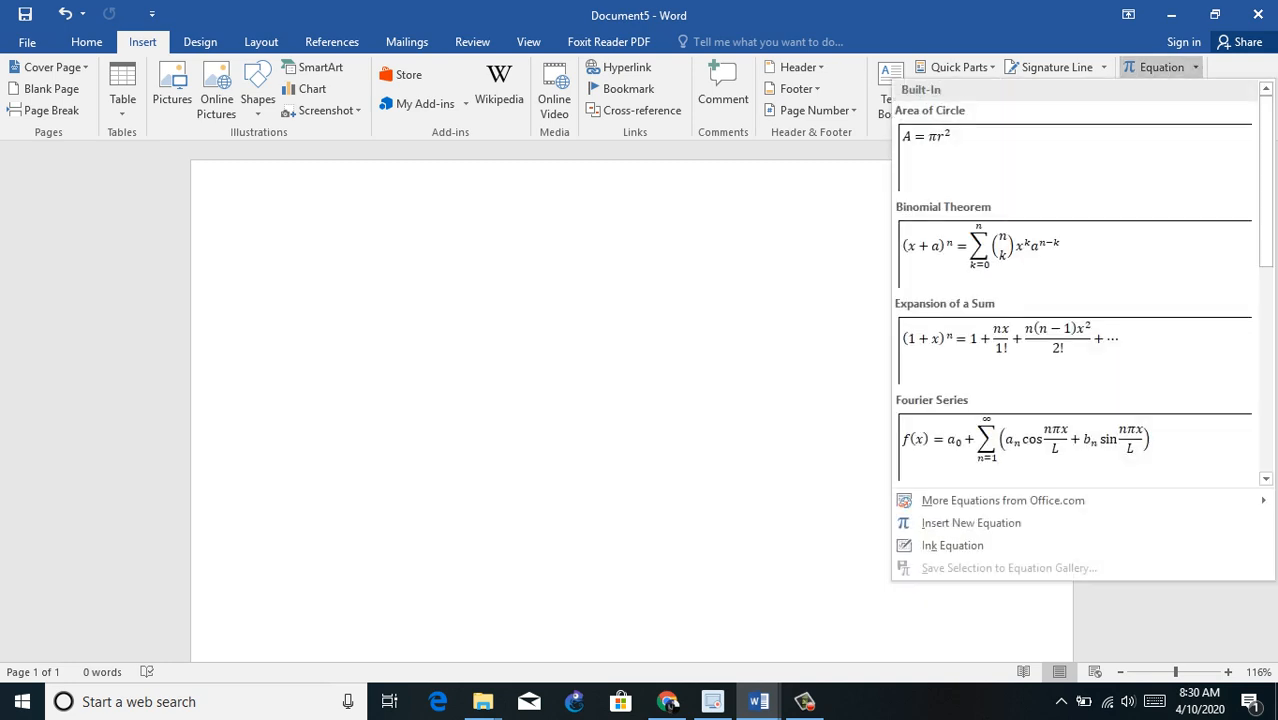
pyautogui.click(1062, 352)
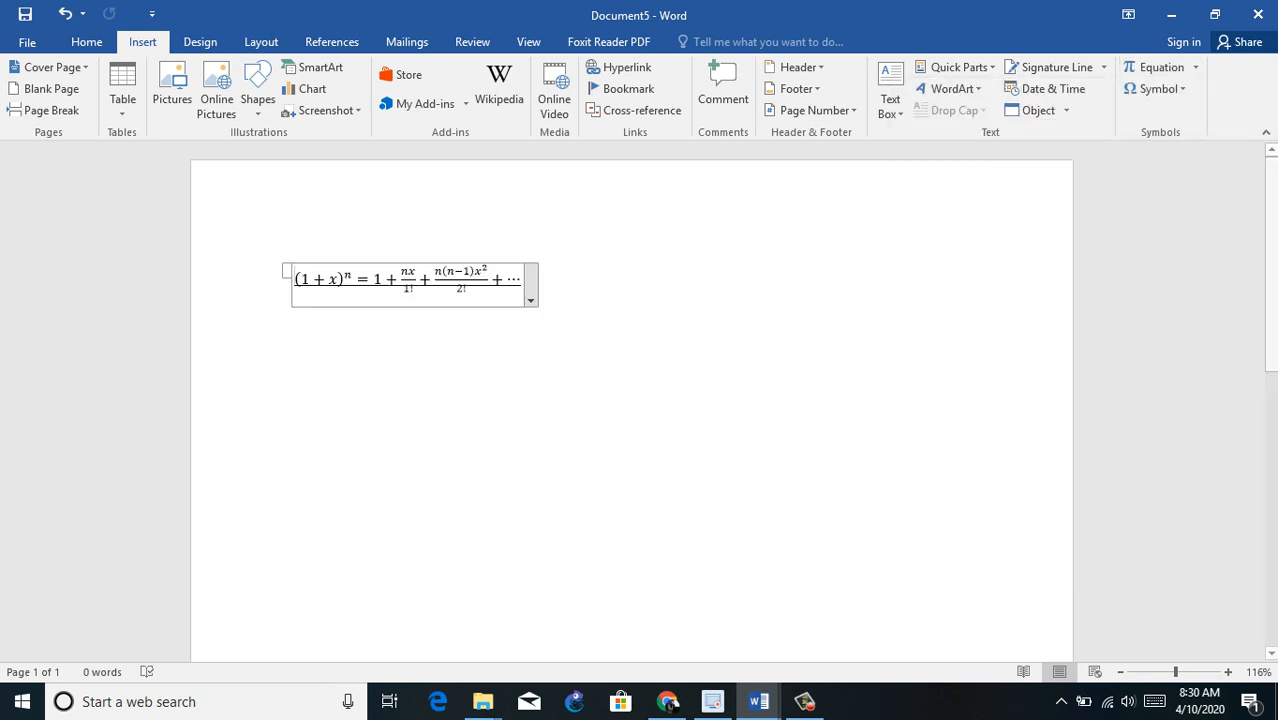
# Step: Delete the equation's part before the n(n−1)x² fraction and enlarge the remaining part to 28 pt
pyautogui.moveTo(432, 280); pyautogui.dragTo(296, 281)
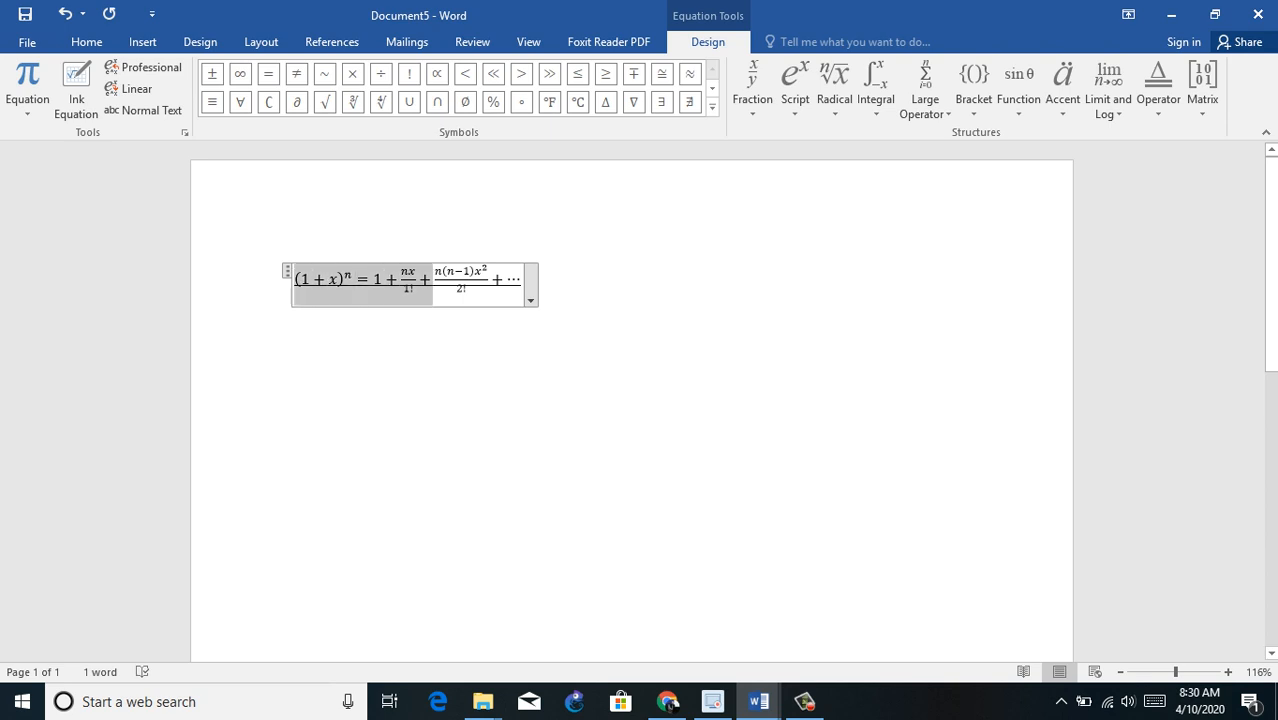
pyautogui.press('BackSpace')
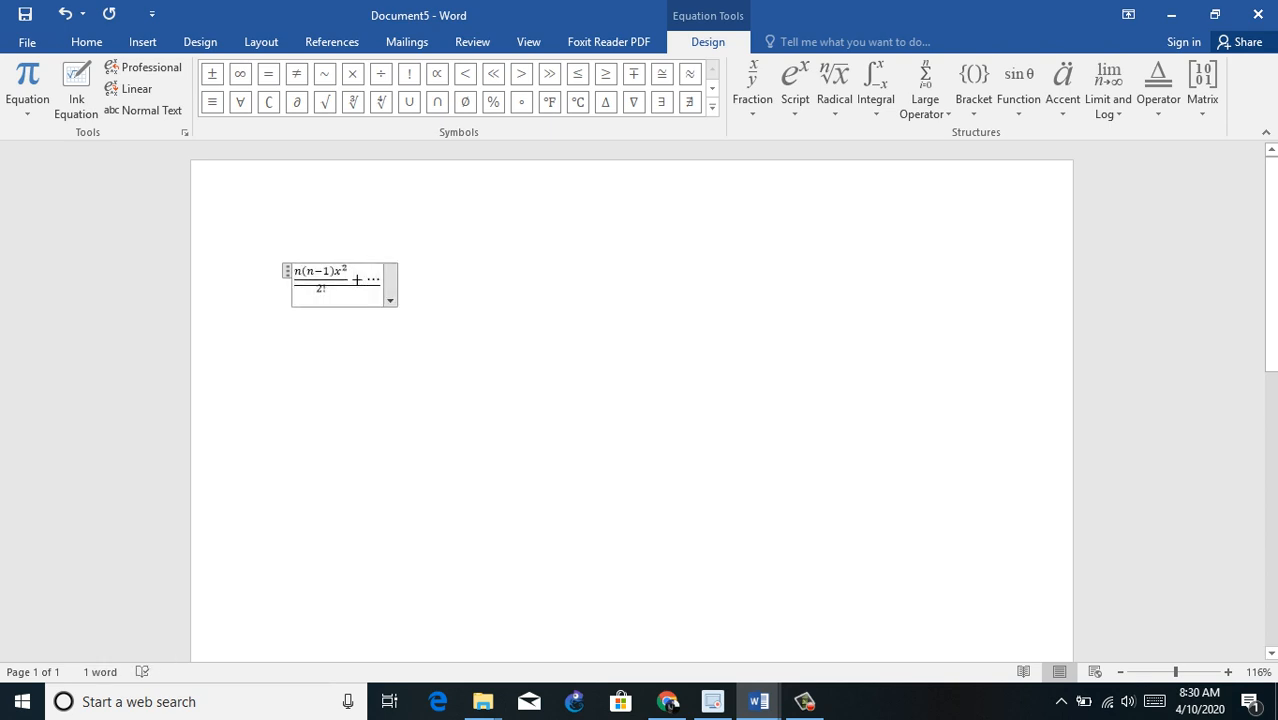
pyautogui.hotkey('ctrl', 'a')
pyautogui.click(86, 42)
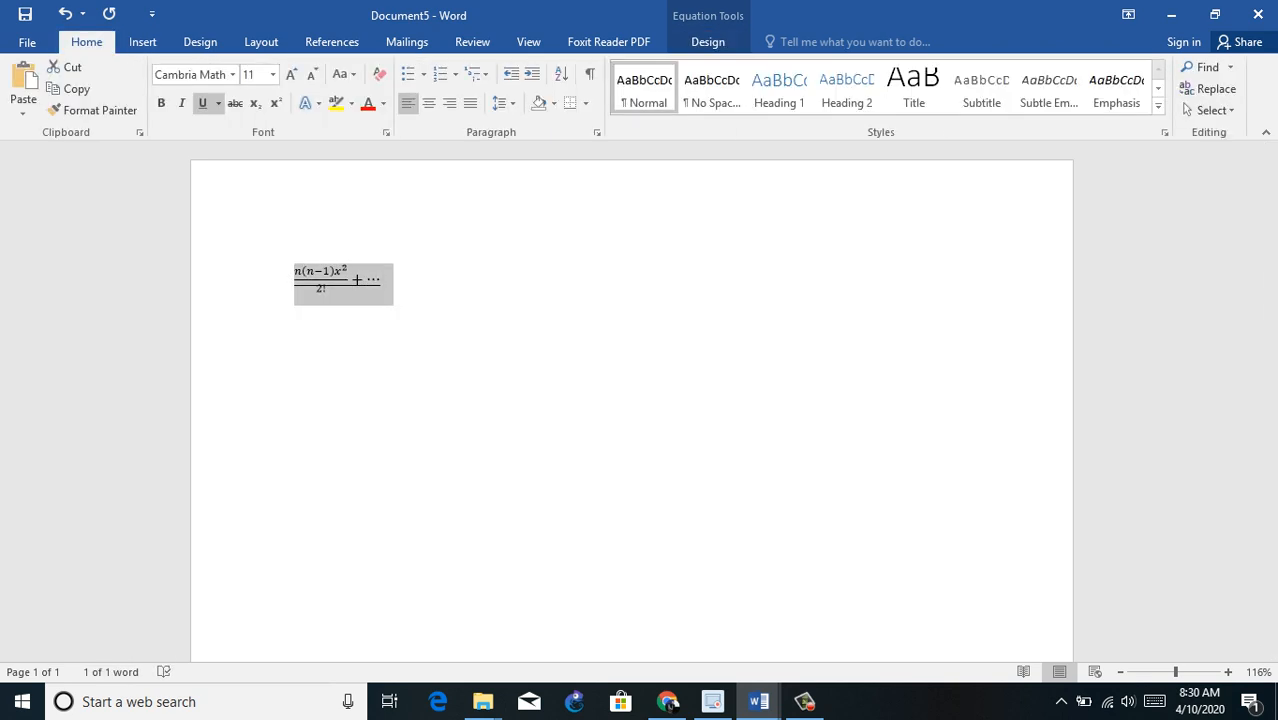
pyautogui.click(291, 74)
pyautogui.click(291, 74)
pyautogui.click(291, 74)
pyautogui.click(291, 74)
pyautogui.click(291, 74)
pyautogui.click(291, 74)
pyautogui.click(291, 74)
pyautogui.click(291, 74)
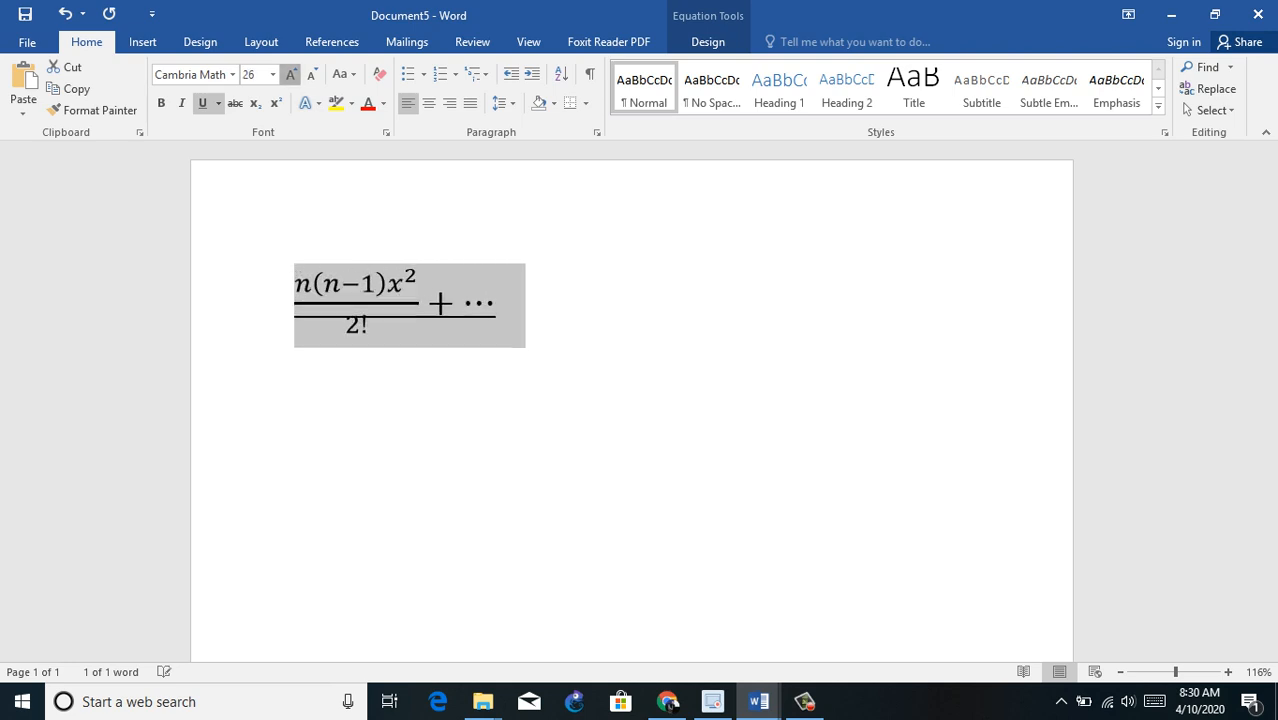
pyautogui.click(291, 74)
pyautogui.click(472, 305)
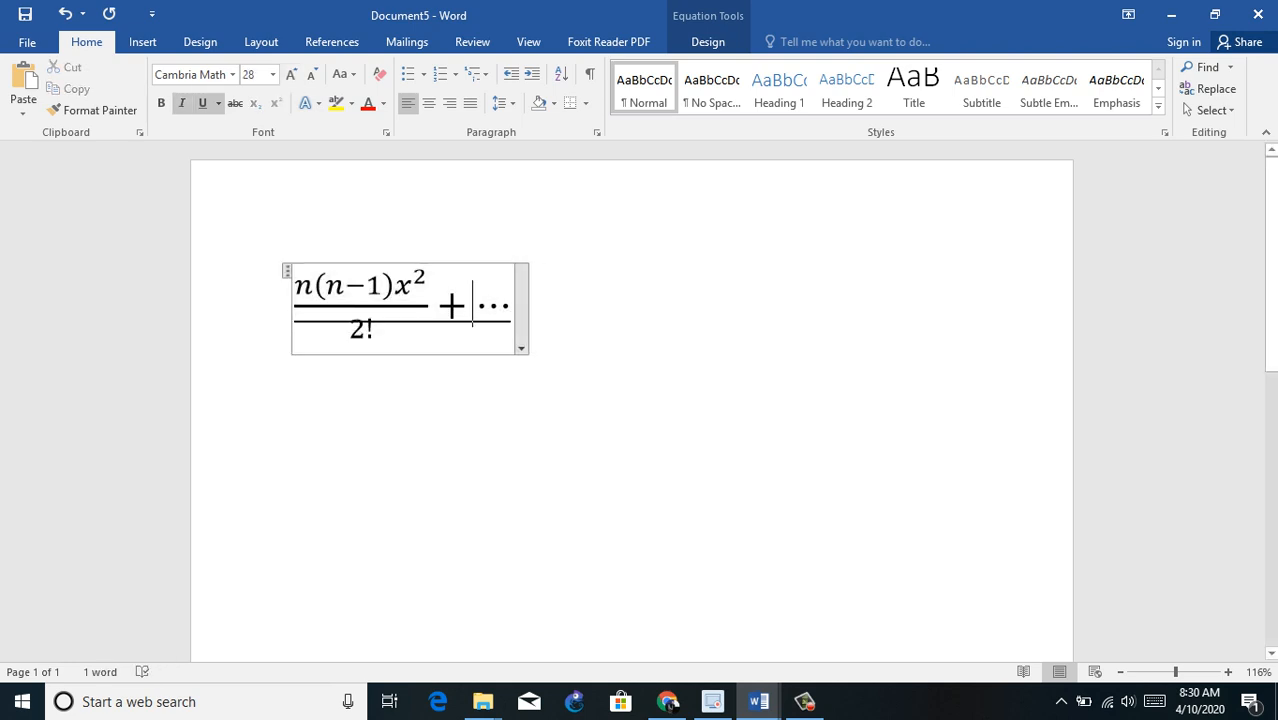
# Step: Replace the leading n in the equation's numerator with z and leave the equation
pyautogui.click(313, 286)
pyautogui.press('BackSpace')
pyautogui.write('z')
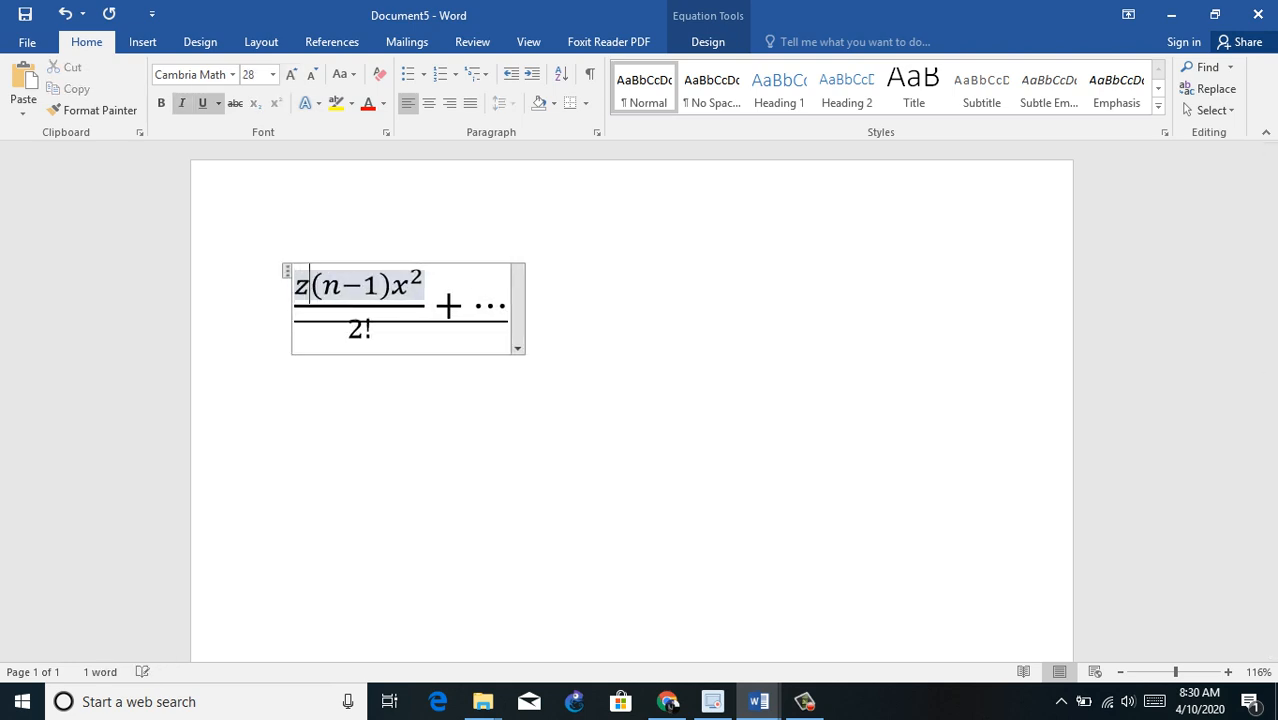
pyautogui.click(540, 306)
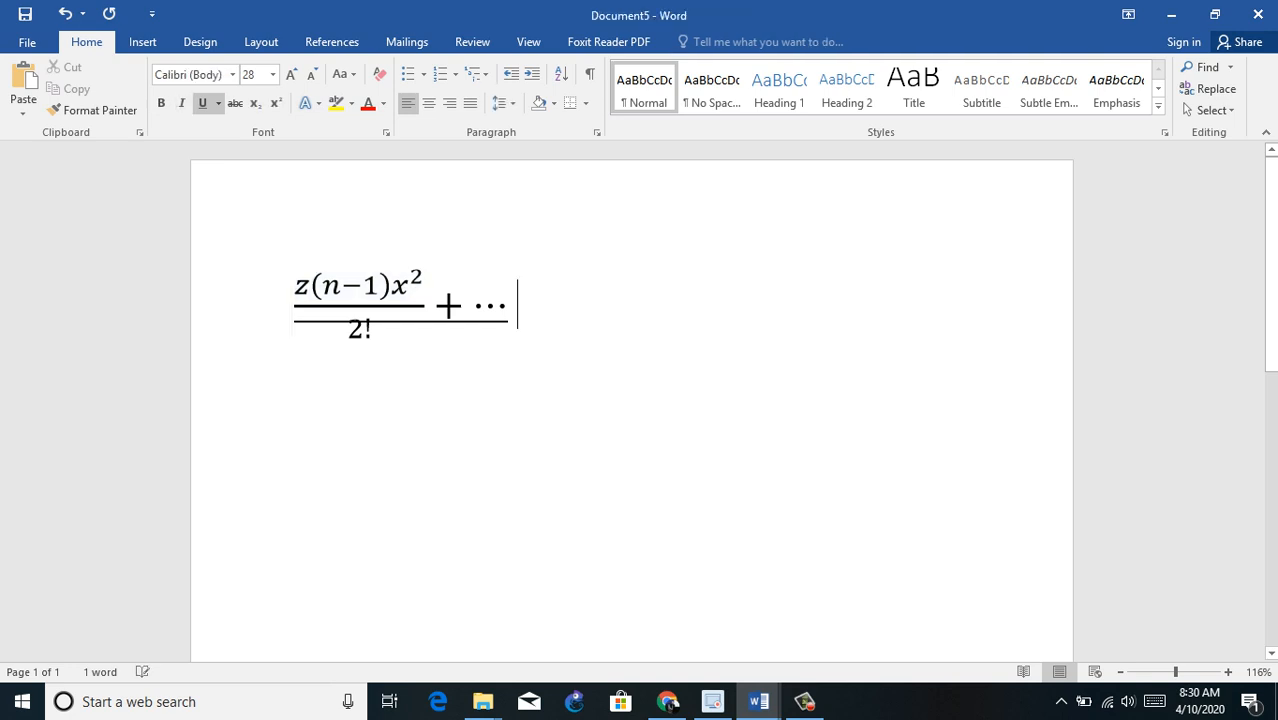
# Step: Delete the whole equation and insert the built-in Quadratic Formula in its place
pyautogui.press('BackSpace')
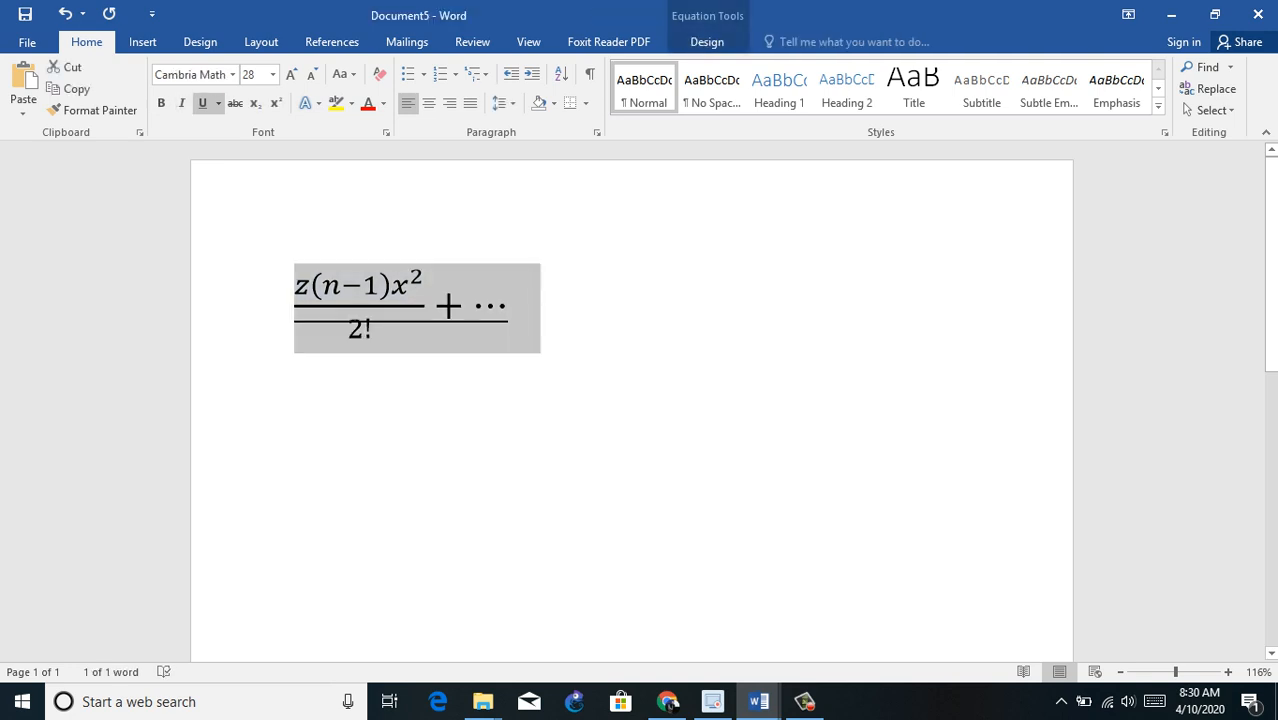
pyautogui.press('BackSpace')
pyautogui.click(142, 41)
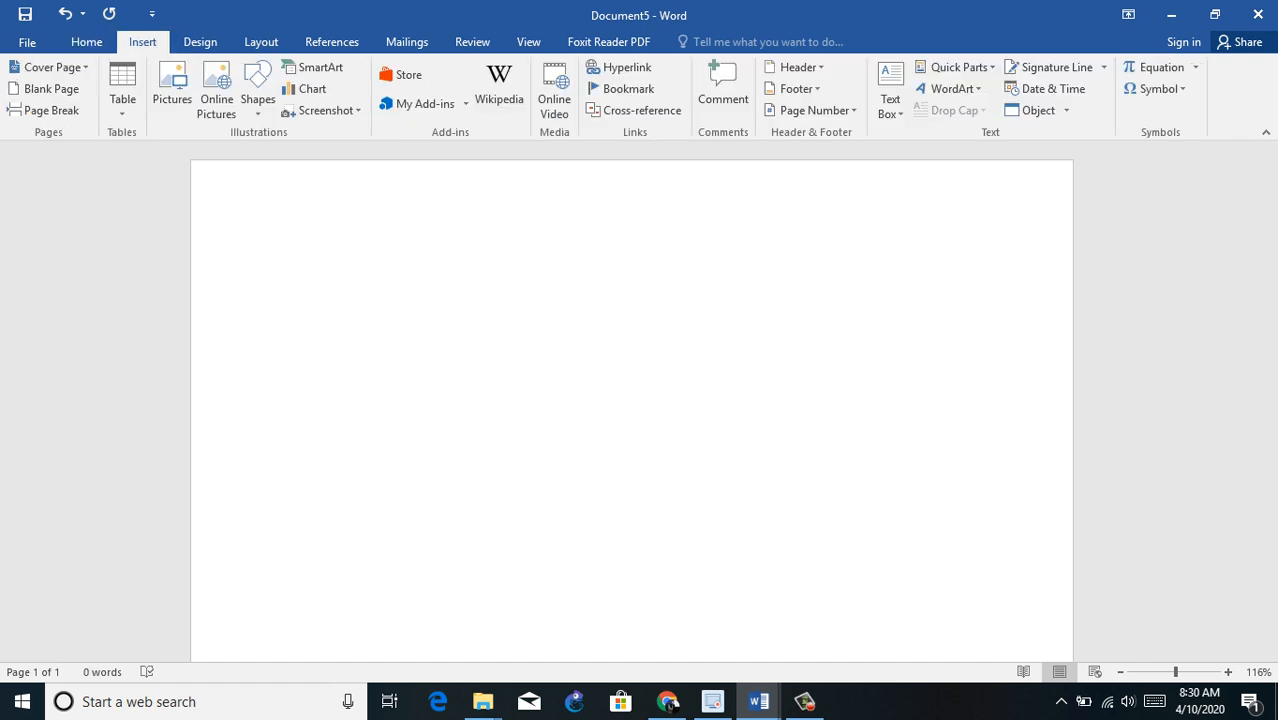
pyautogui.click(1195, 67)
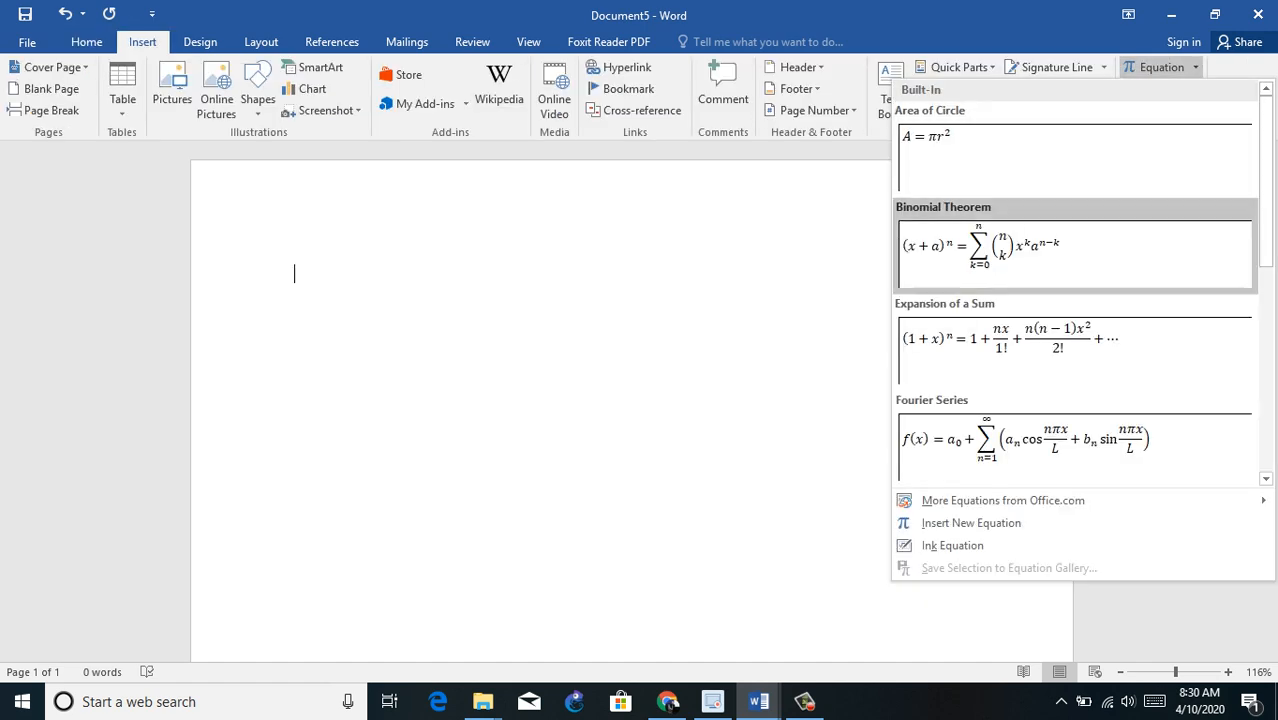
pyautogui.scroll(-3, 1070, 280)
pyautogui.scroll(-3, 1070, 300)
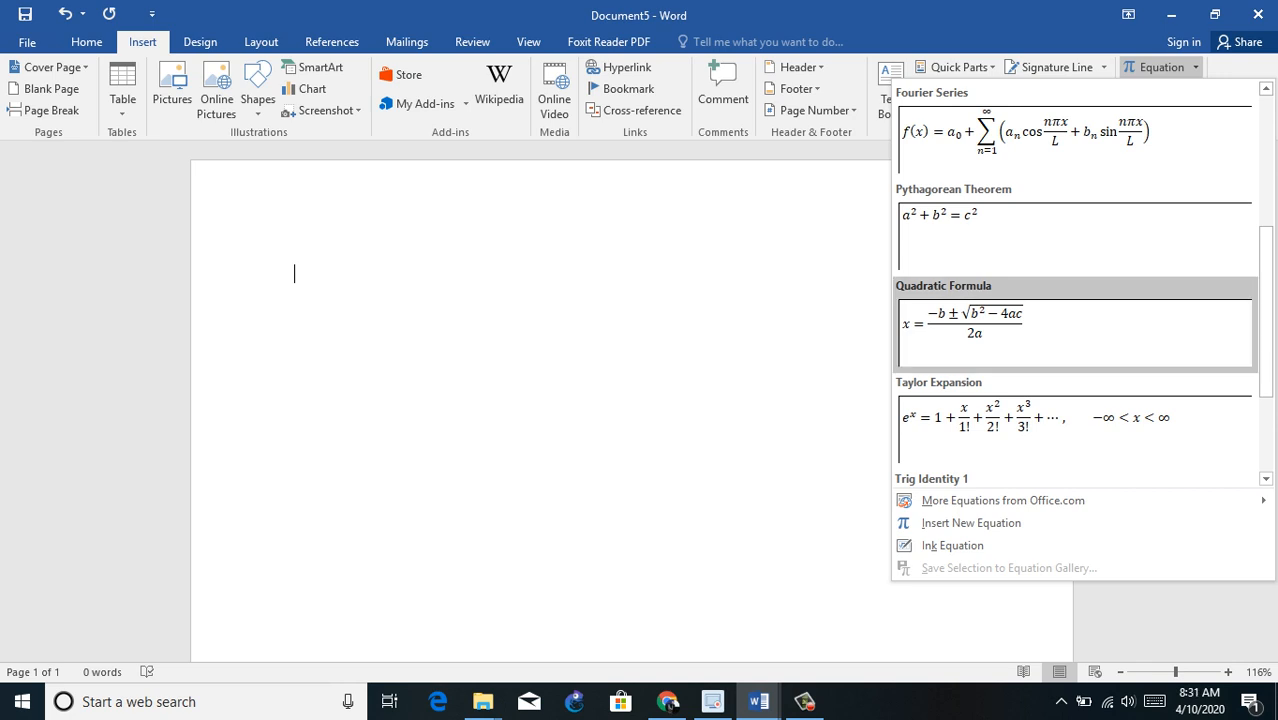
pyautogui.click(1074, 325)
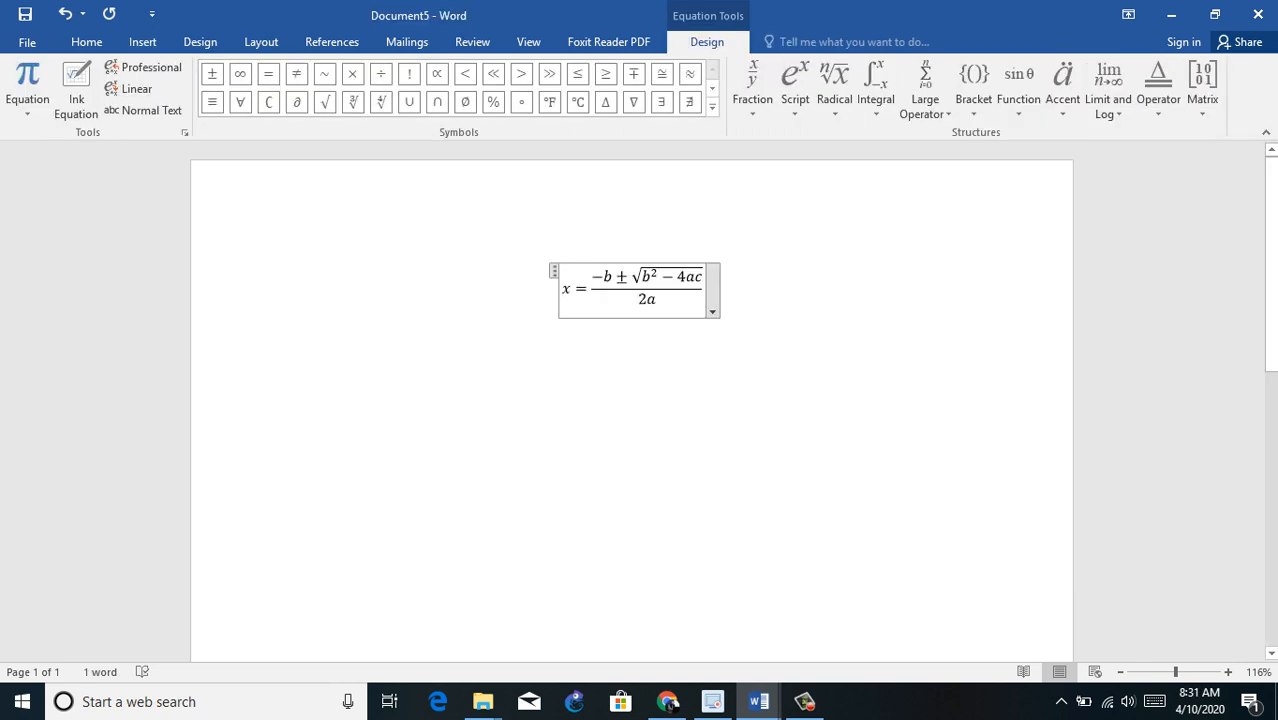
# Step: In the quadratic formula, replace the first b with y and the denominator's 2 with yx, and start a new line below
pyautogui.click(613, 277)
pyautogui.press('BackSpace')
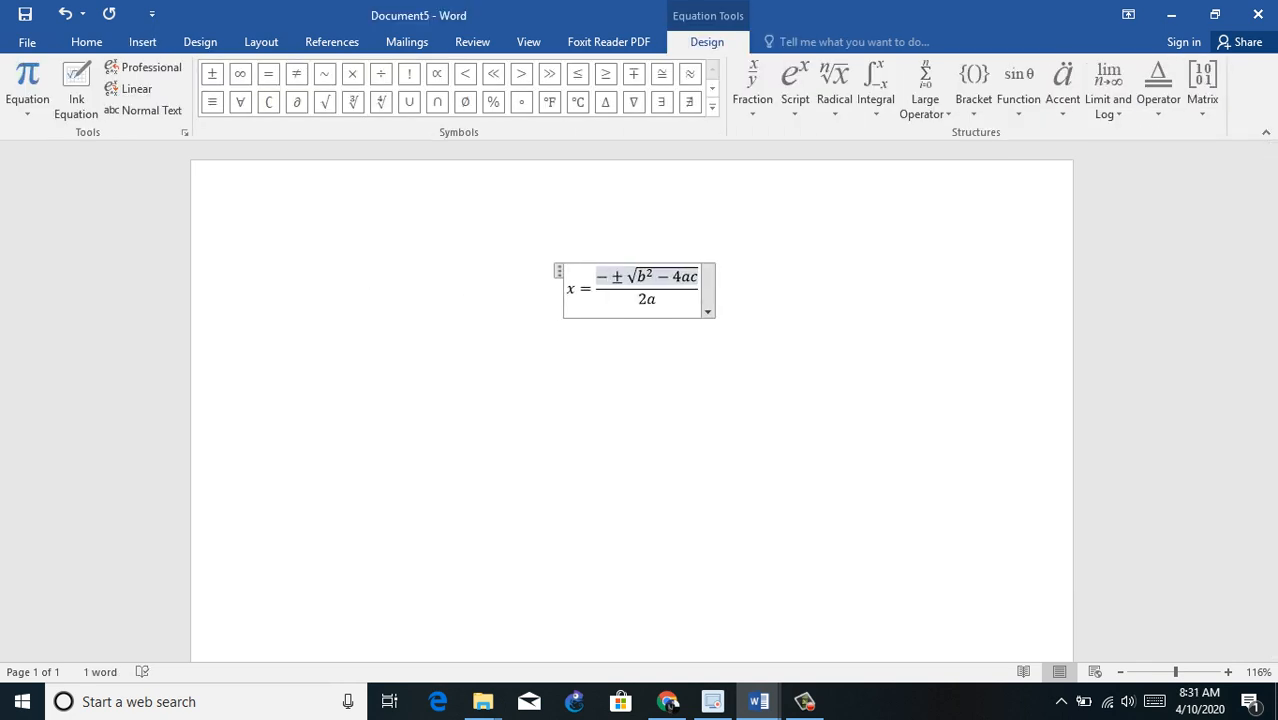
pyautogui.write('y')
pyautogui.click(648, 299)
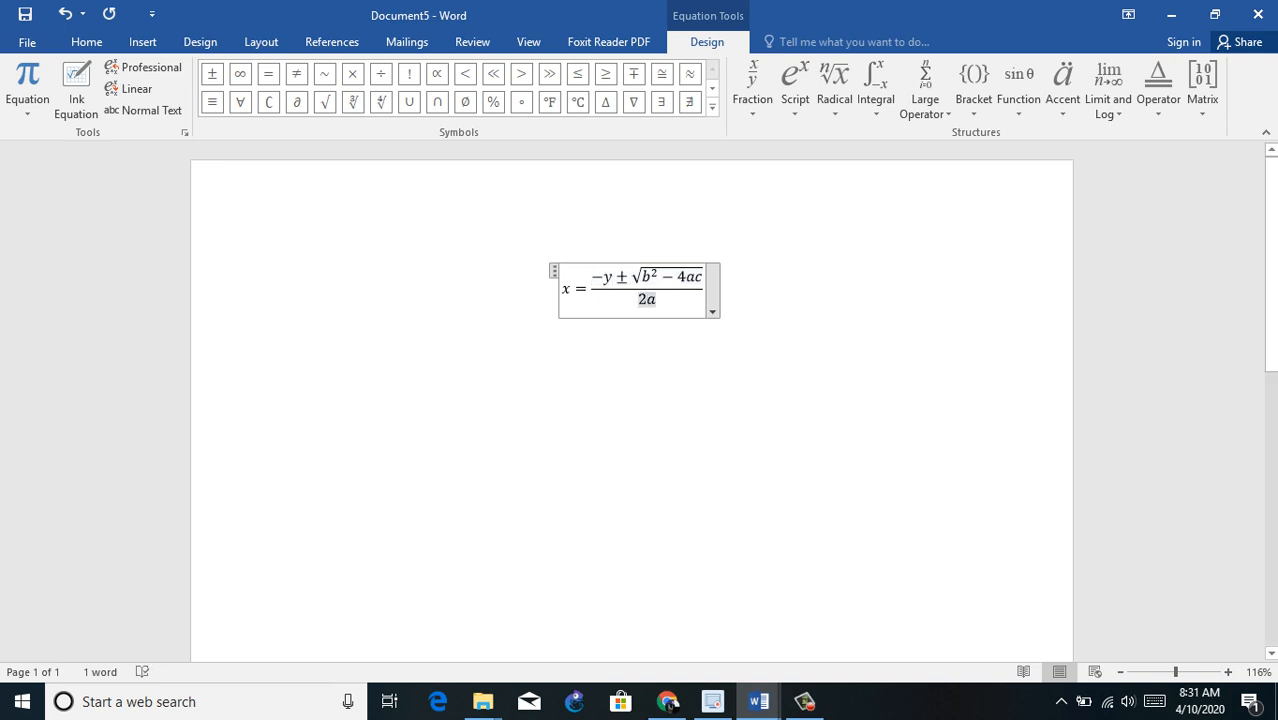
pyautogui.press('BackSpace')
pyautogui.write('yx')
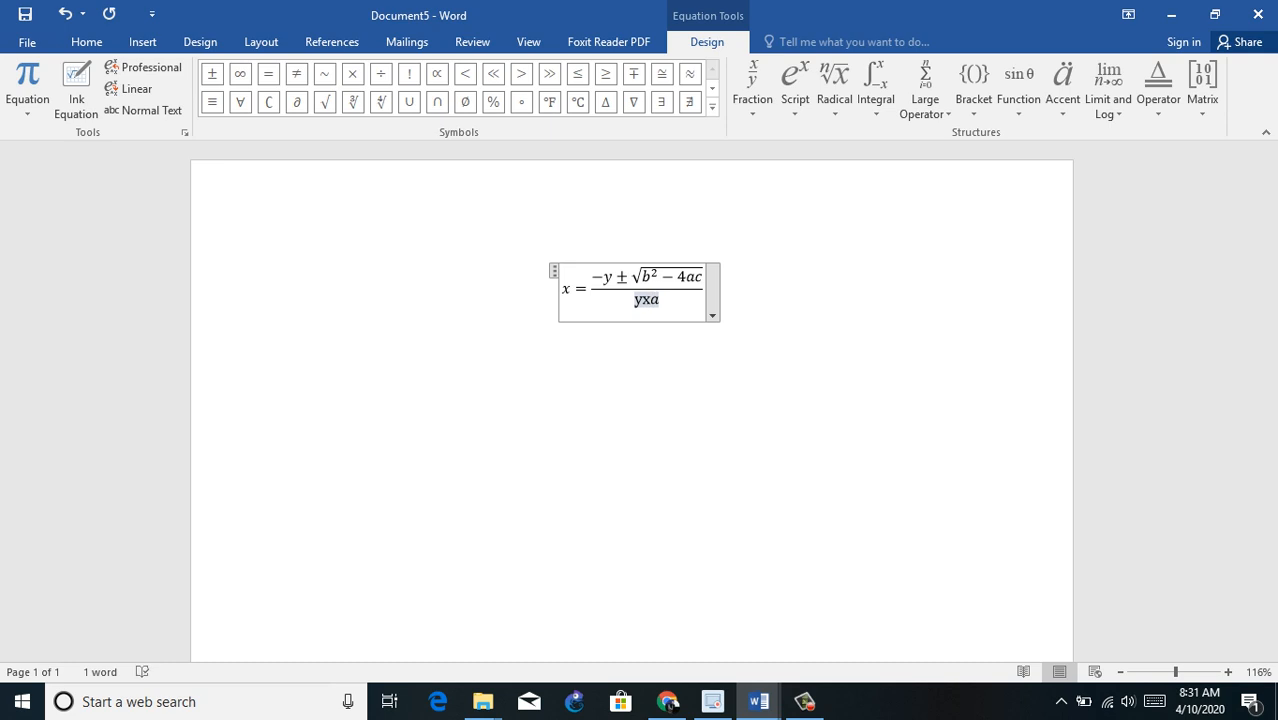
pyautogui.click(705, 287)
pyautogui.press('Return')
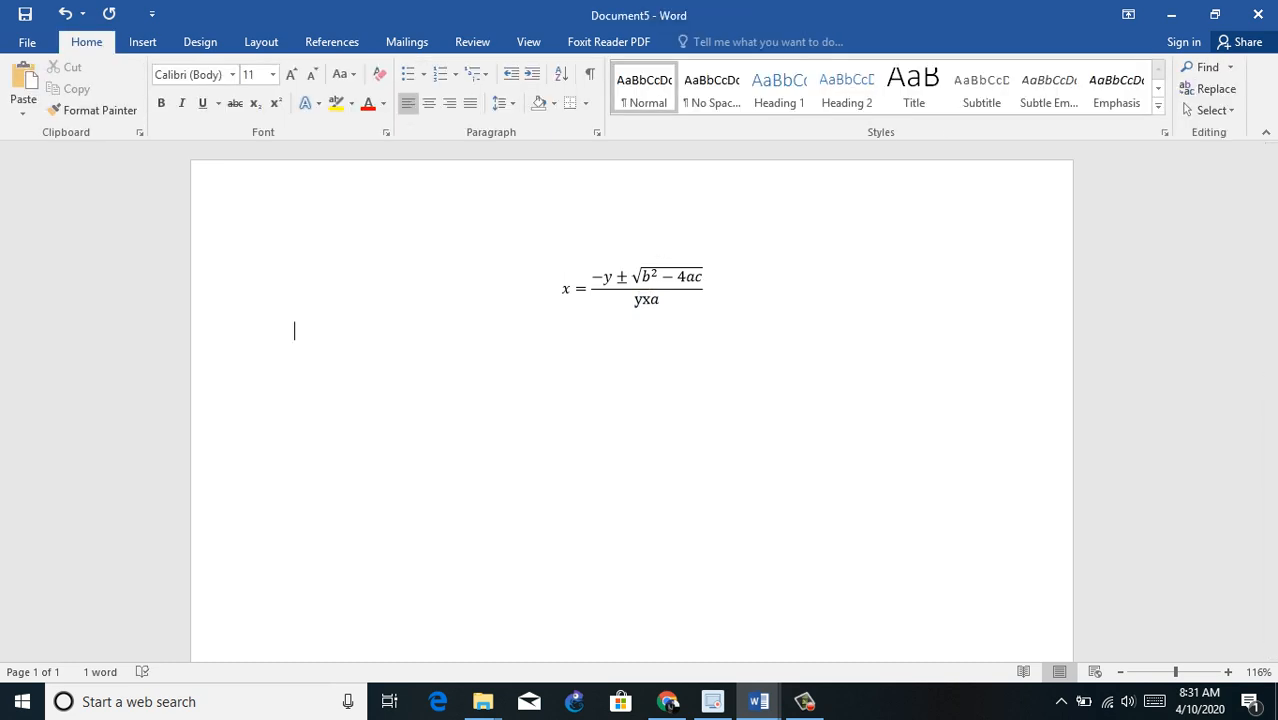
# Step: Clear the page and insert a new empty equation
pyautogui.hotkey('ctrl', 'a')
pyautogui.press('BackSpace')
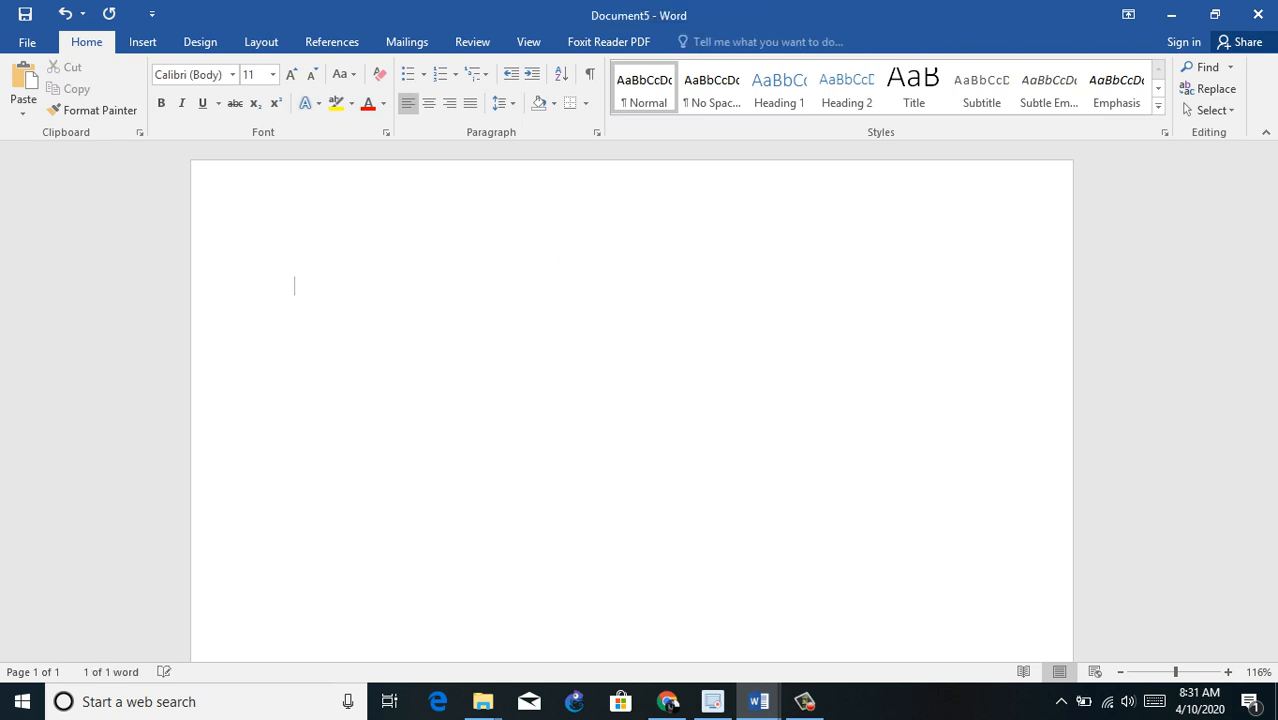
pyautogui.click(143, 42)
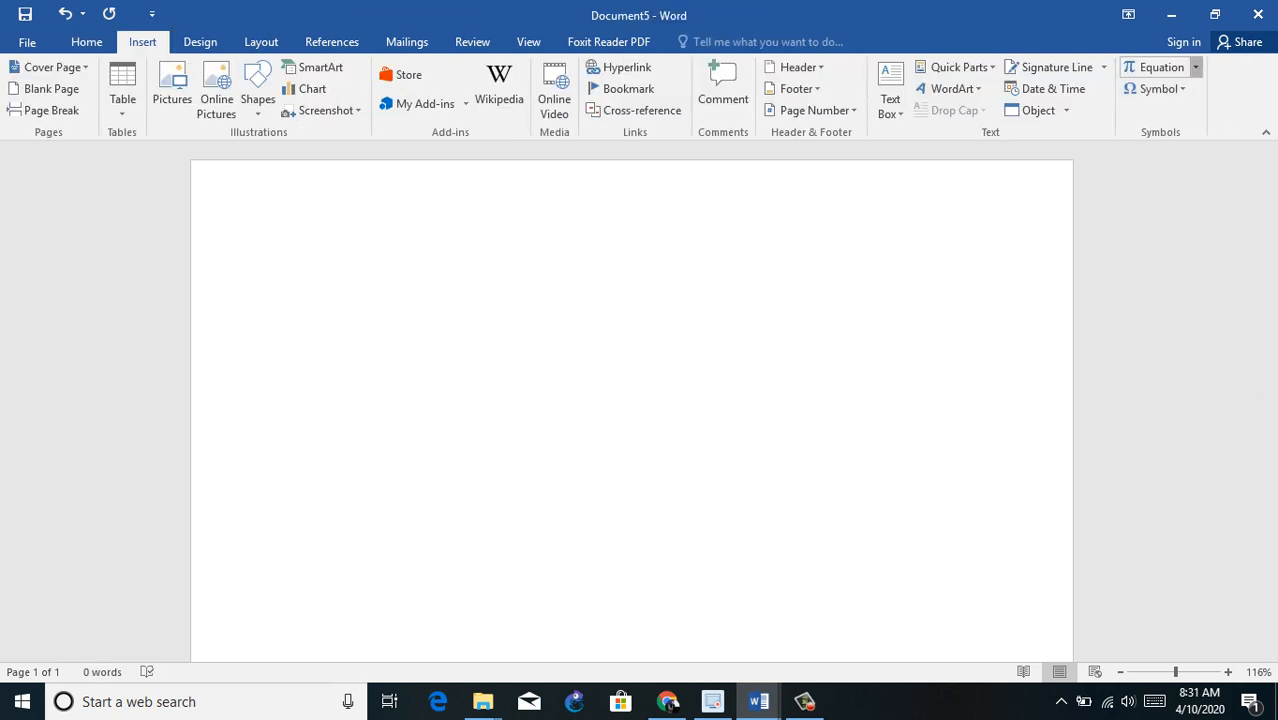
pyautogui.click(1195, 67)
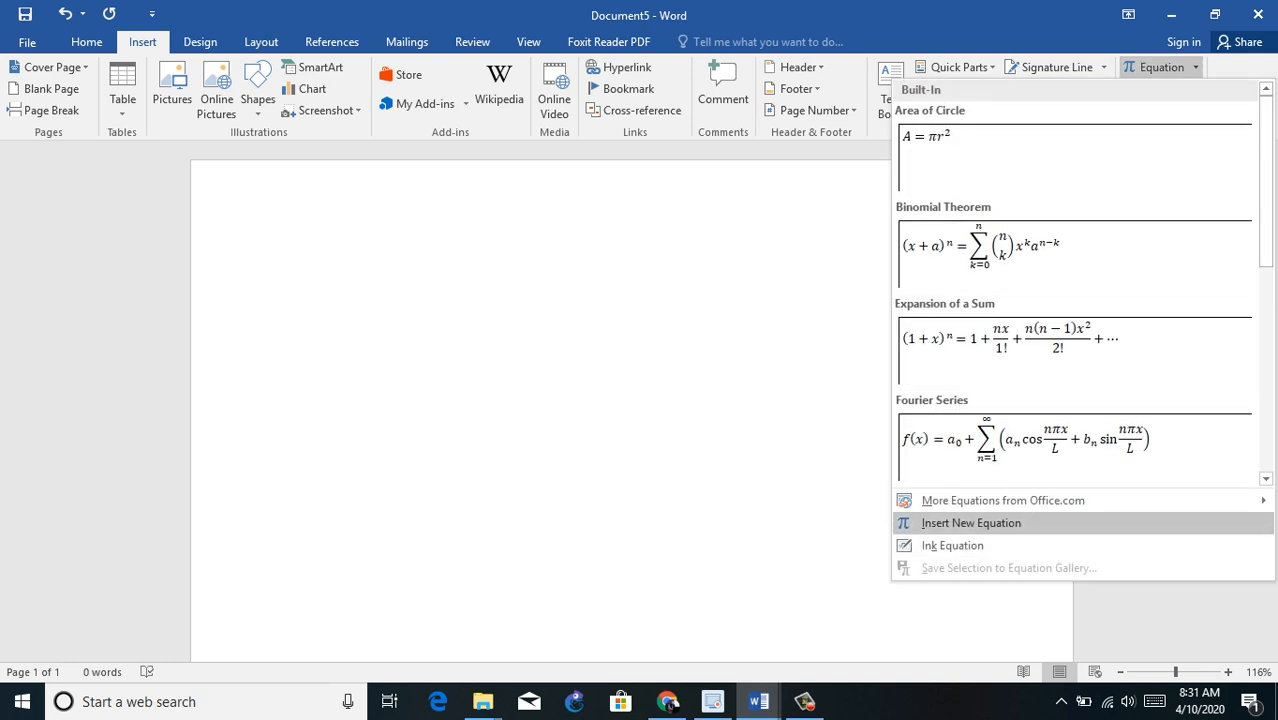
pyautogui.click(971, 523)
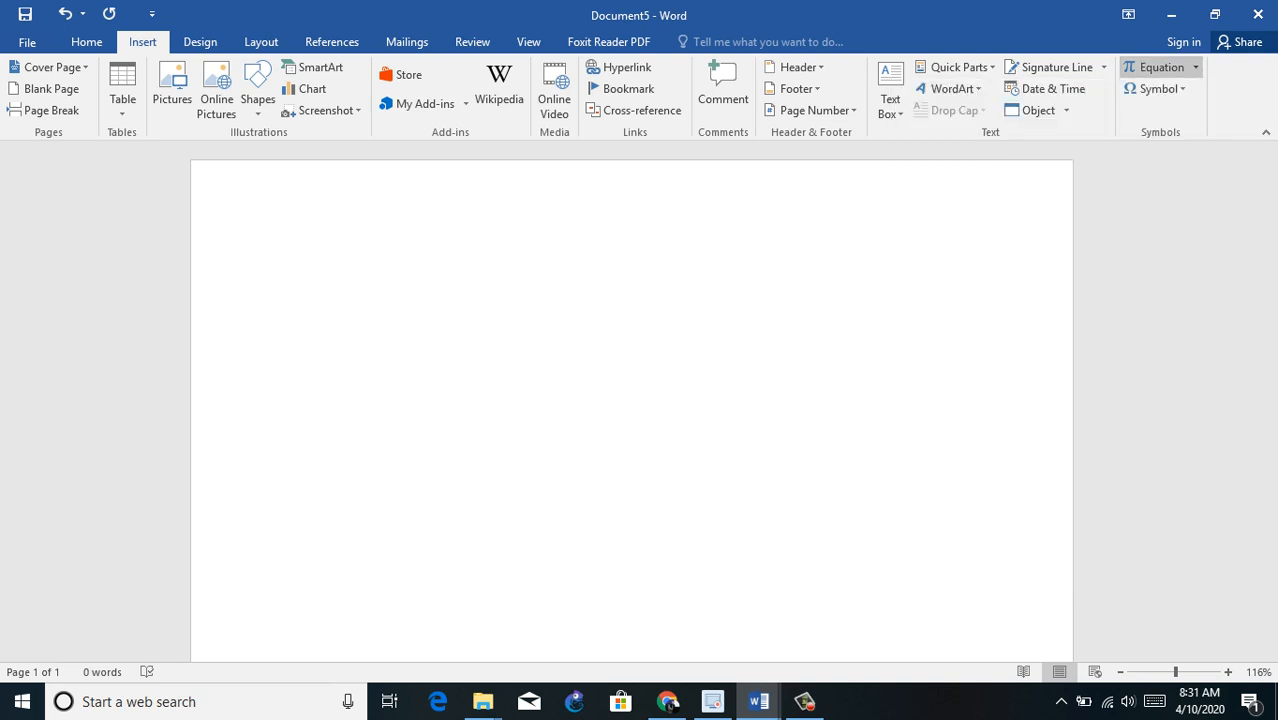
# Step: Fill the empty equation with A ∪ B, using the union symbol, and leave the equation
pyautogui.write('A')
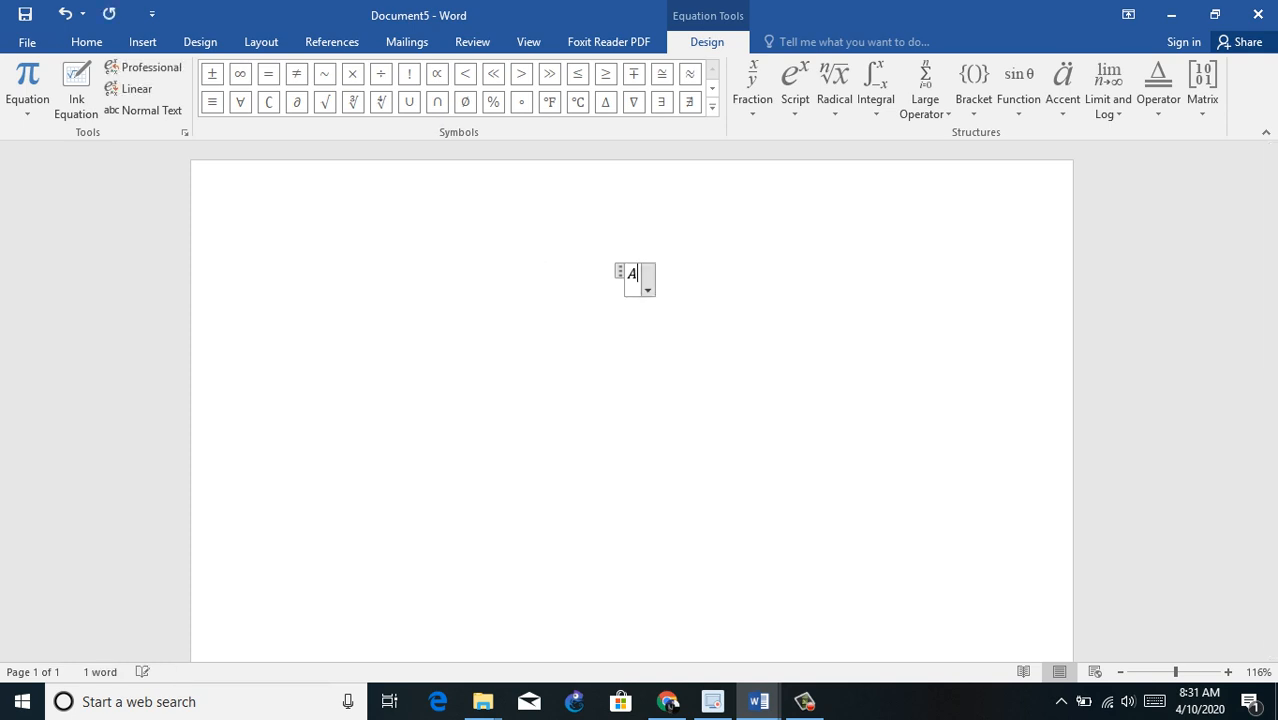
pyautogui.click(409, 101)
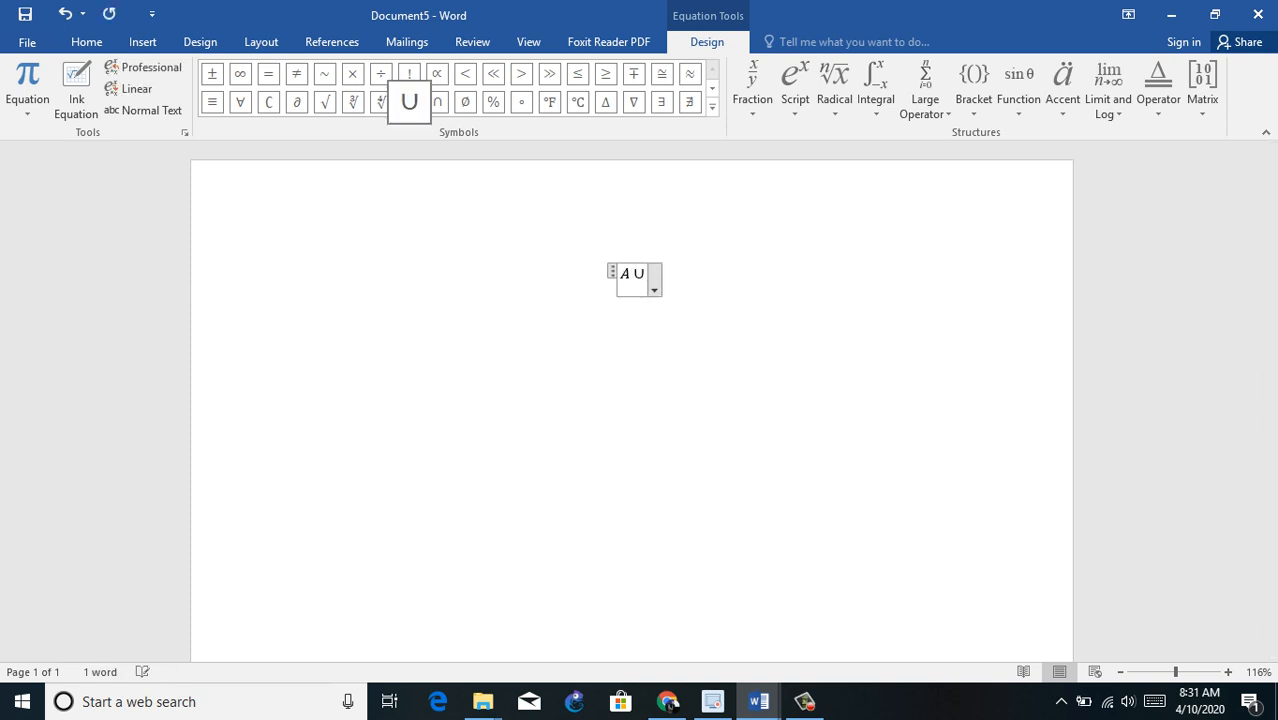
pyautogui.write('B')
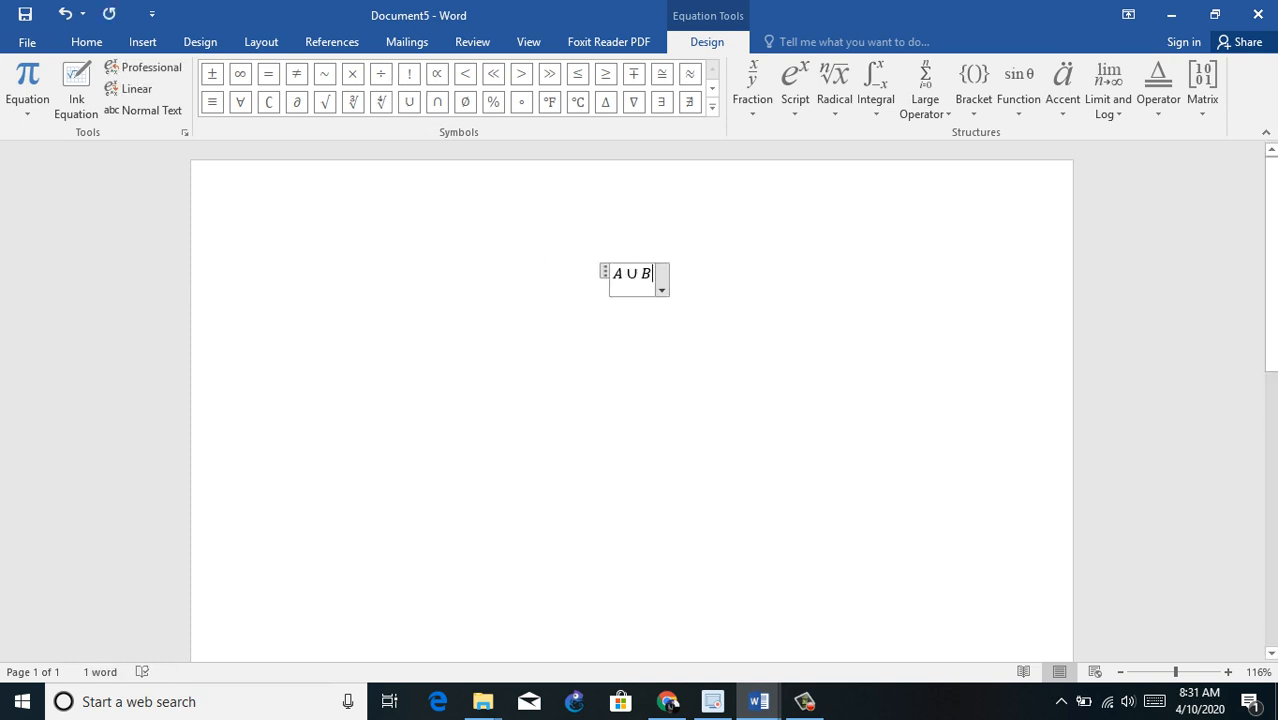
pyautogui.click(294, 303)
# Step: Insert a new equation on the line below containing A ∩ B, and move to the line after it
pyautogui.click(143, 42)
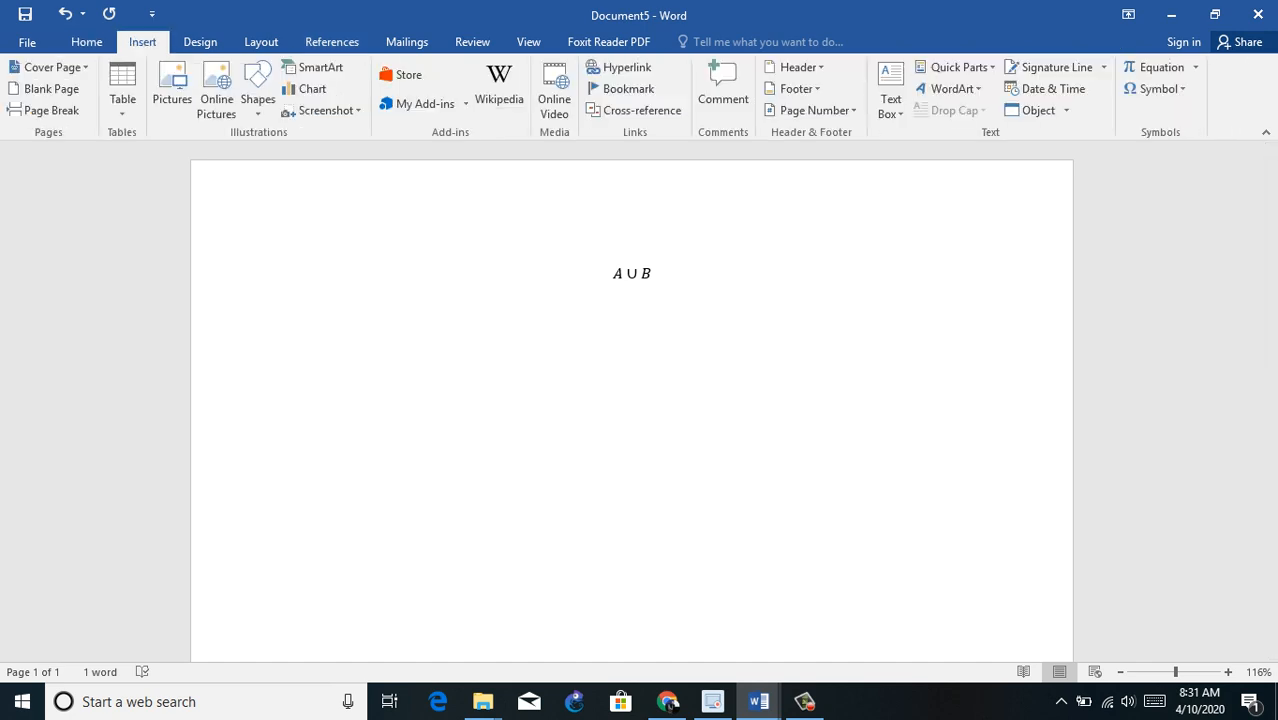
pyautogui.click(1156, 88)
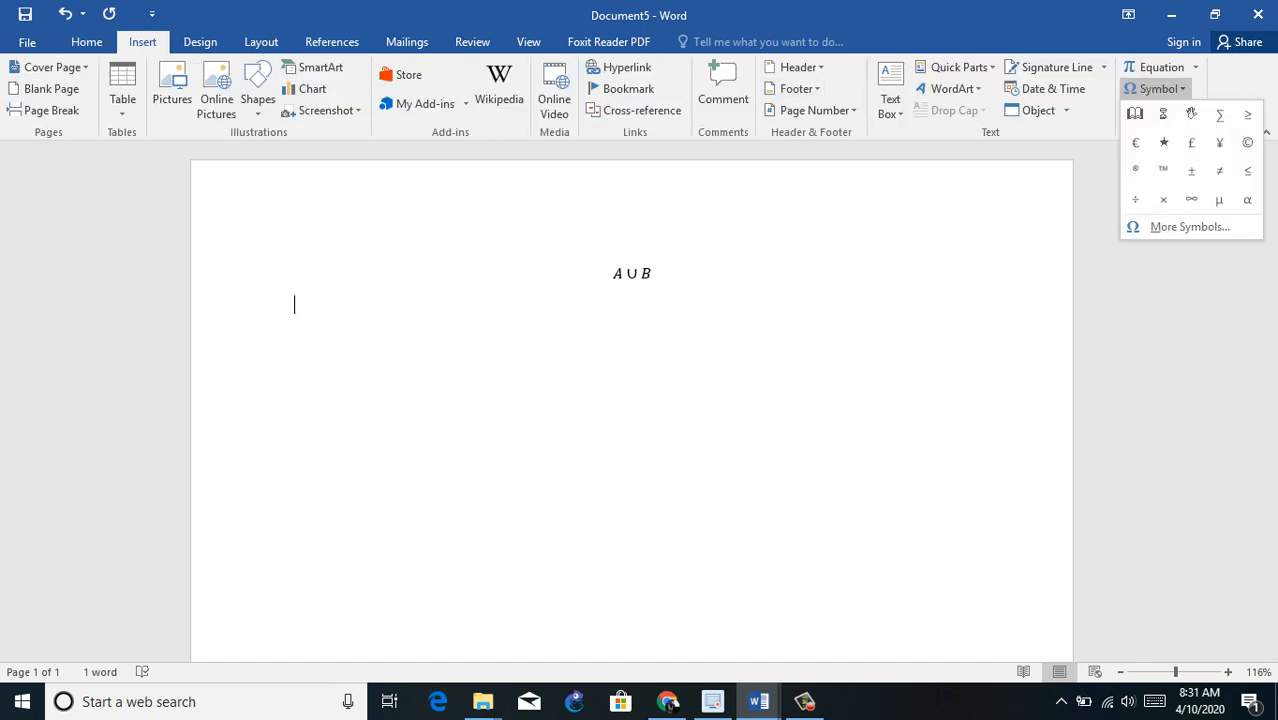
pyautogui.click(1195, 67)
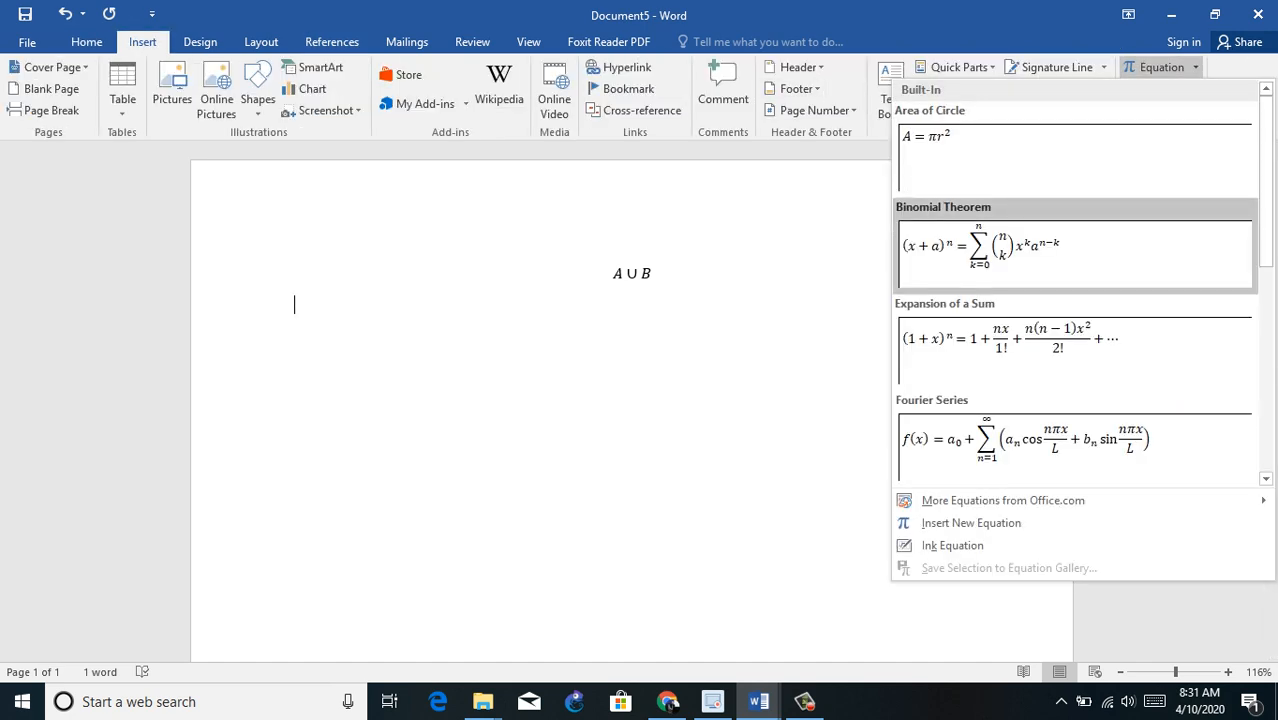
pyautogui.click(970, 522)
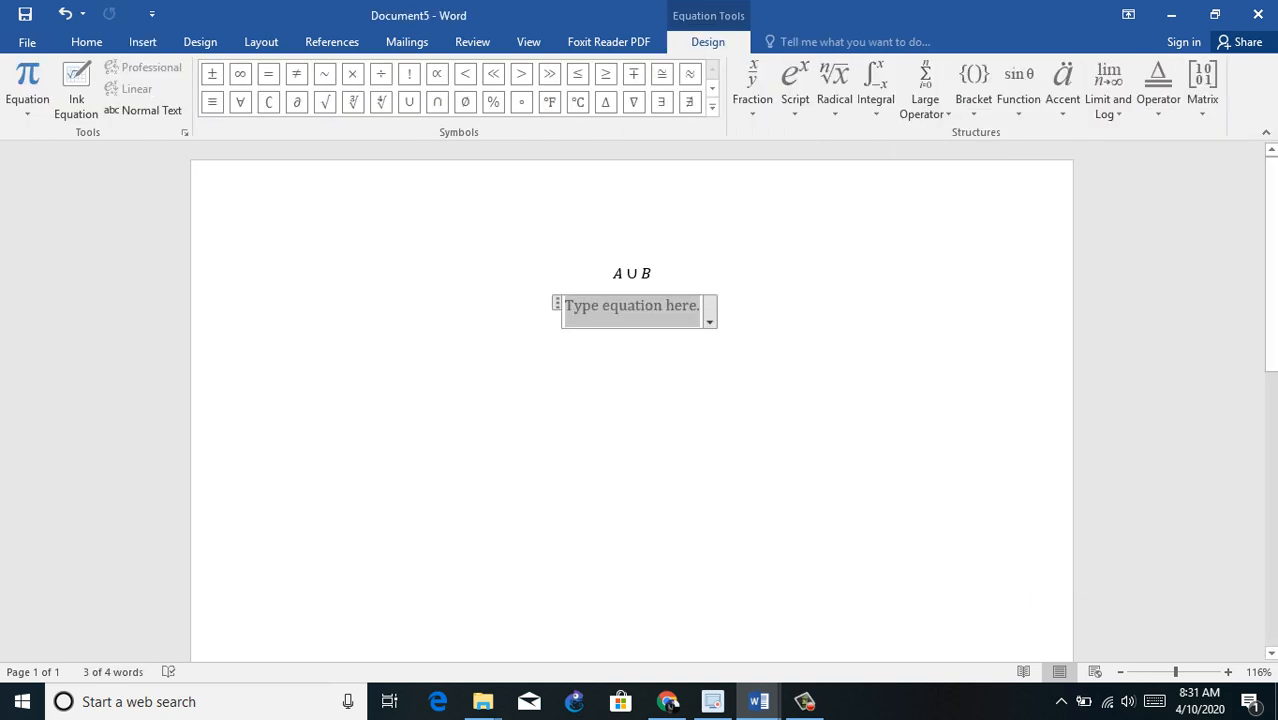
pyautogui.write('A')
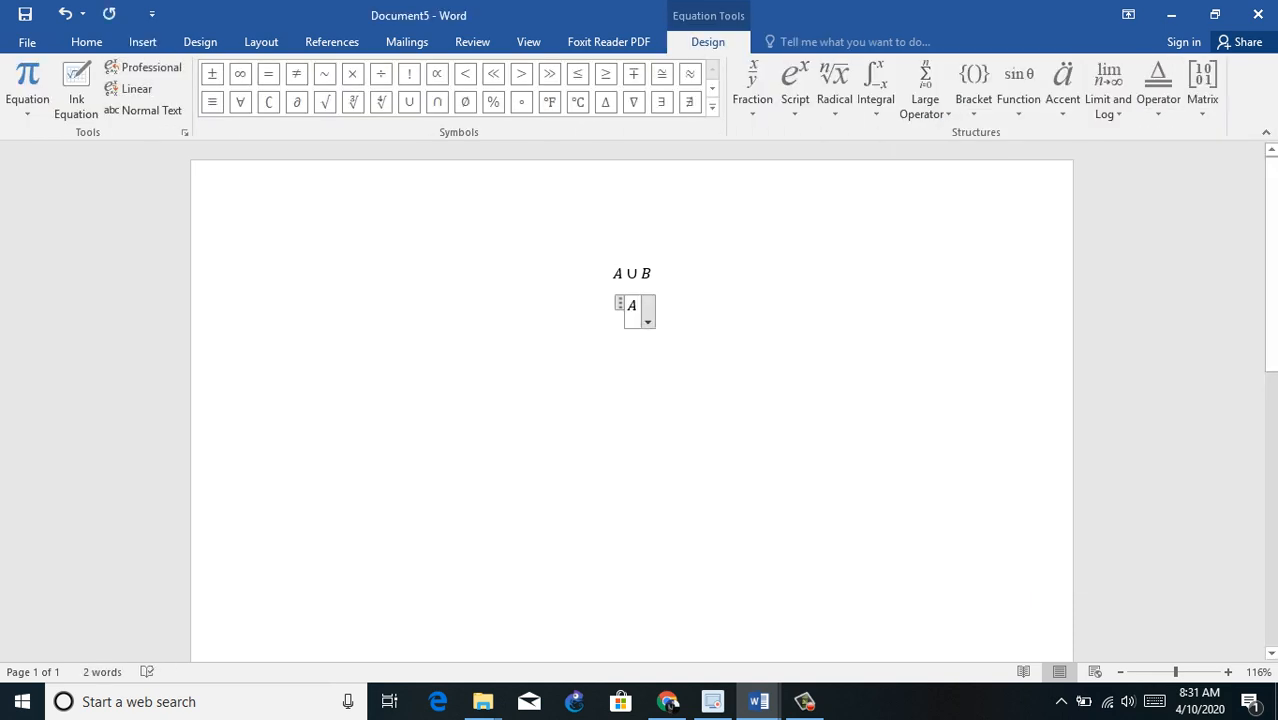
pyautogui.click(437, 102)
pyautogui.write('B')
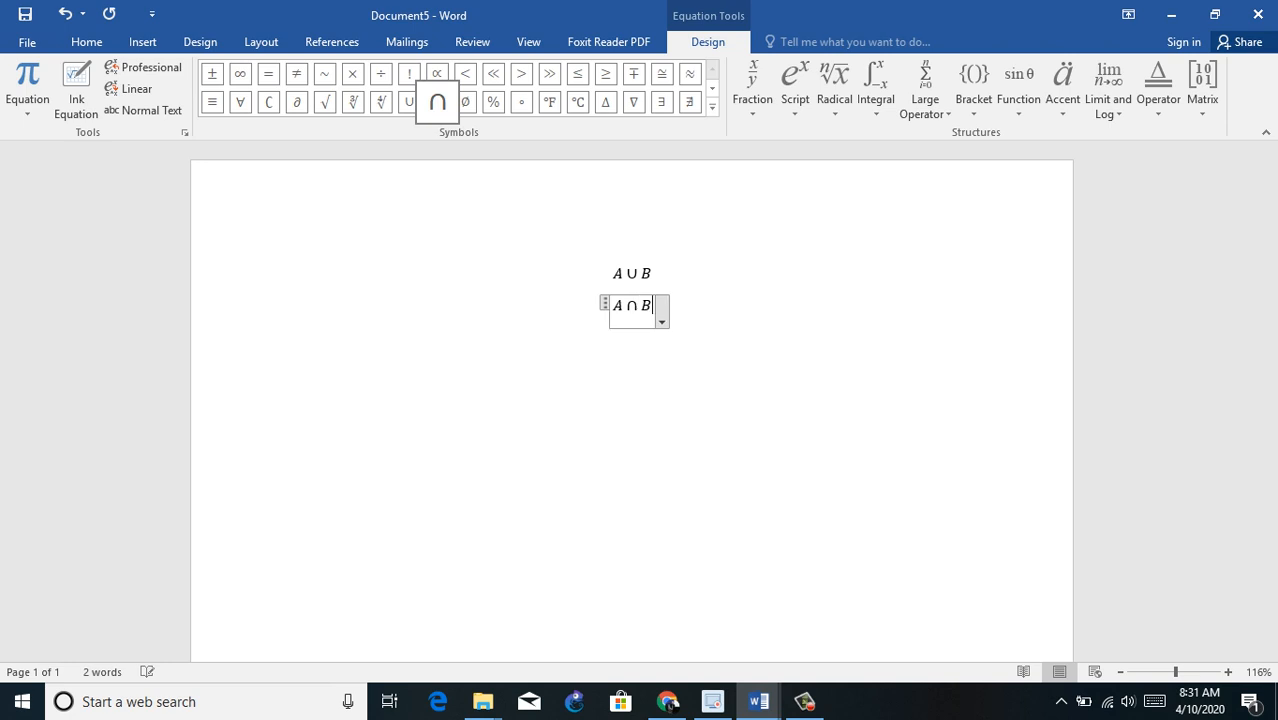
pyautogui.press('Right')
pyautogui.press('Return')
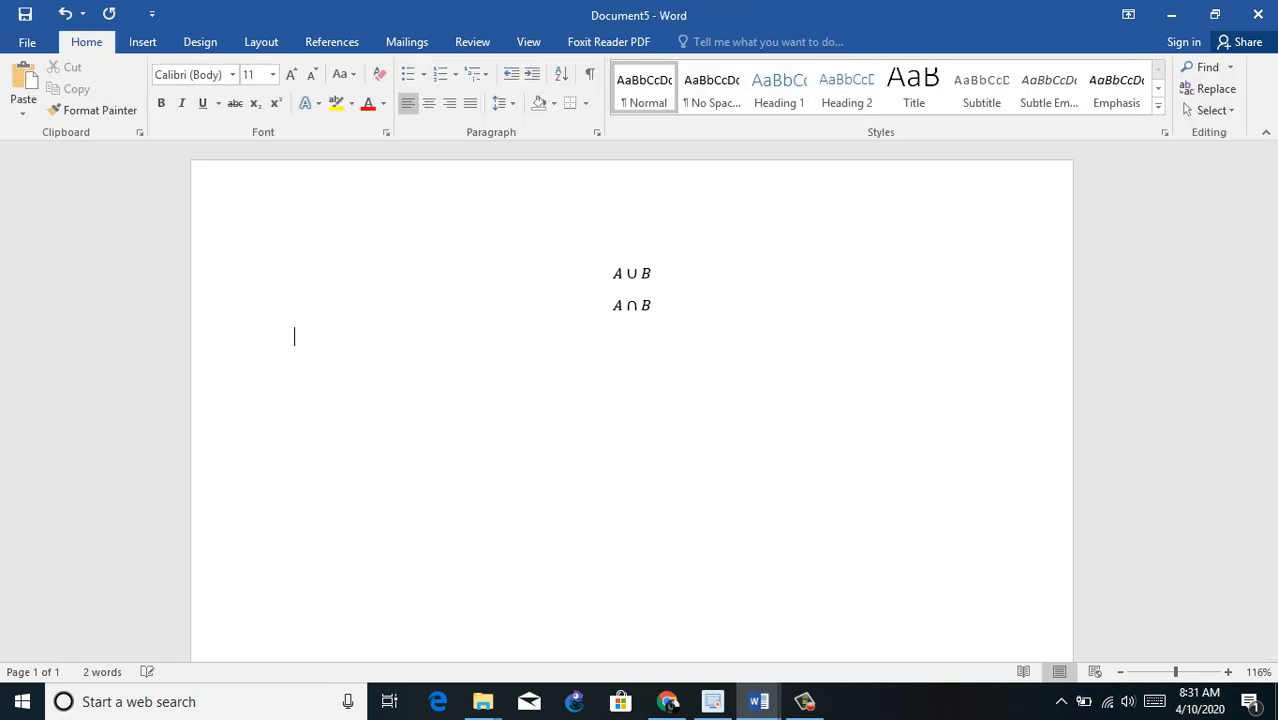
# Step: Insert a new equation below A ∩ B and place an empty radical with degree in it
pyautogui.click(142, 41)
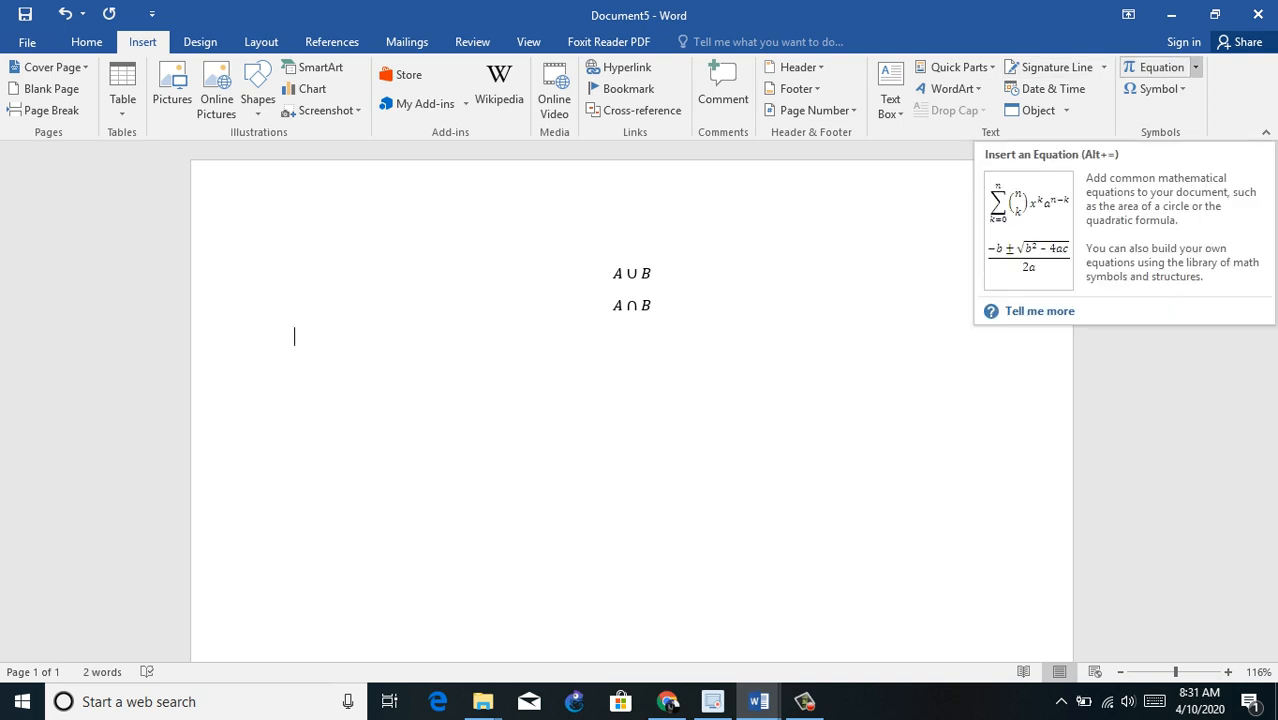
pyautogui.click(1194, 67)
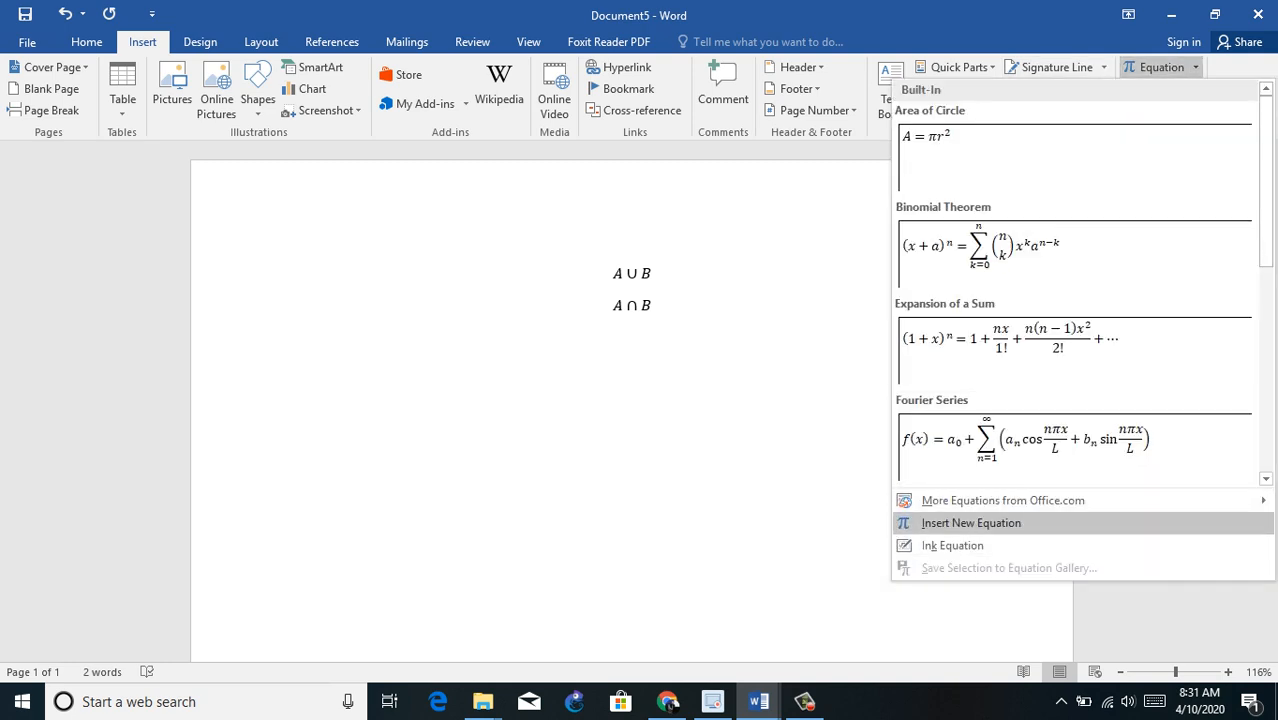
pyautogui.click(970, 515)
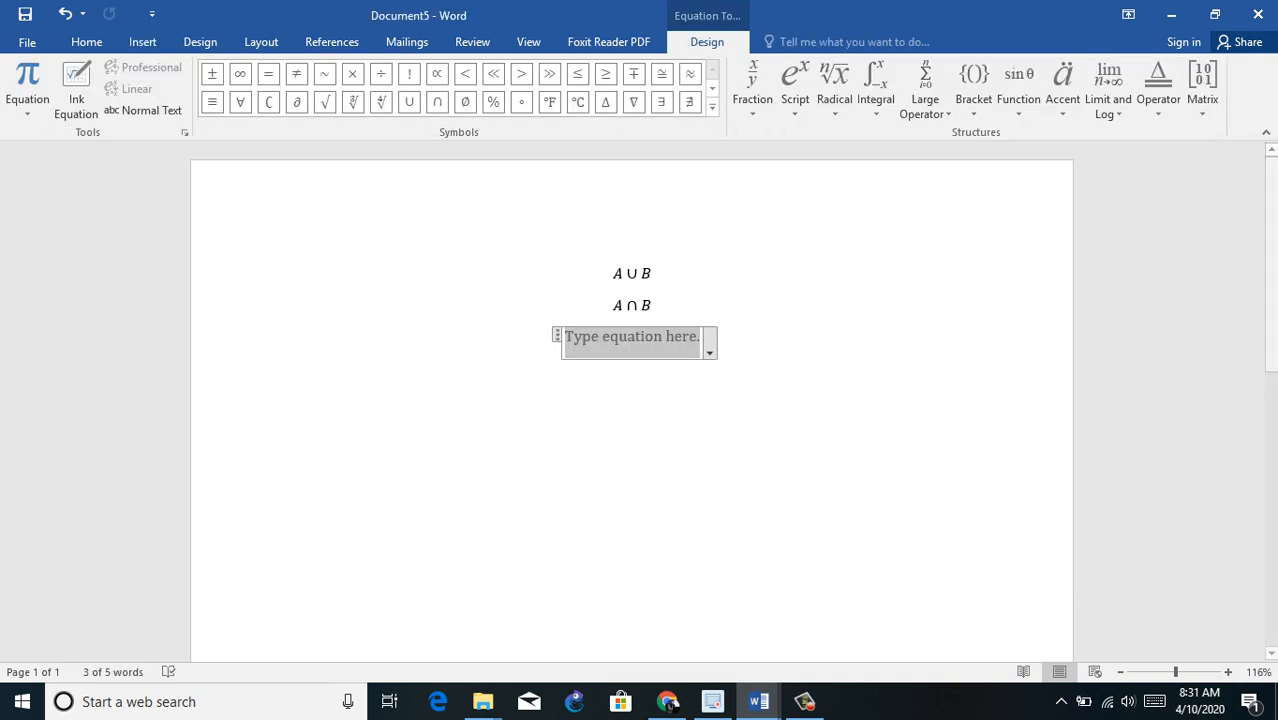
pyautogui.click(712, 107)
pyautogui.click(834, 92)
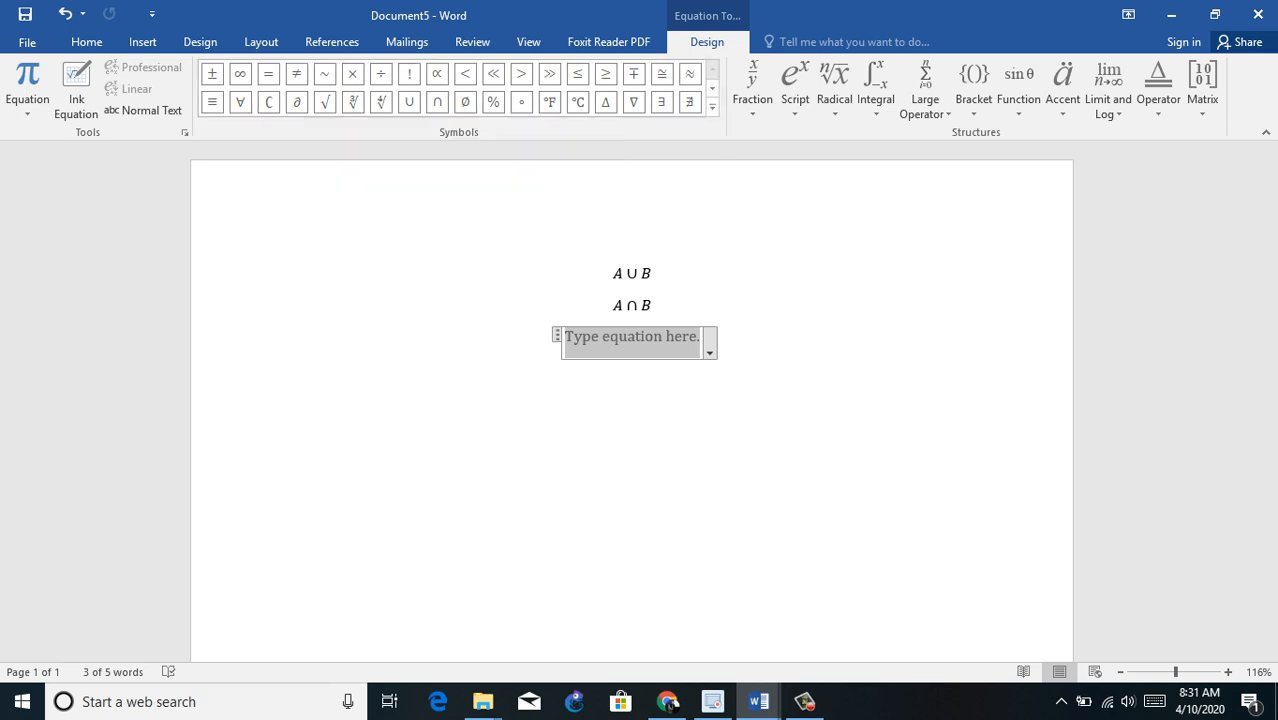
pyautogui.click(795, 88)
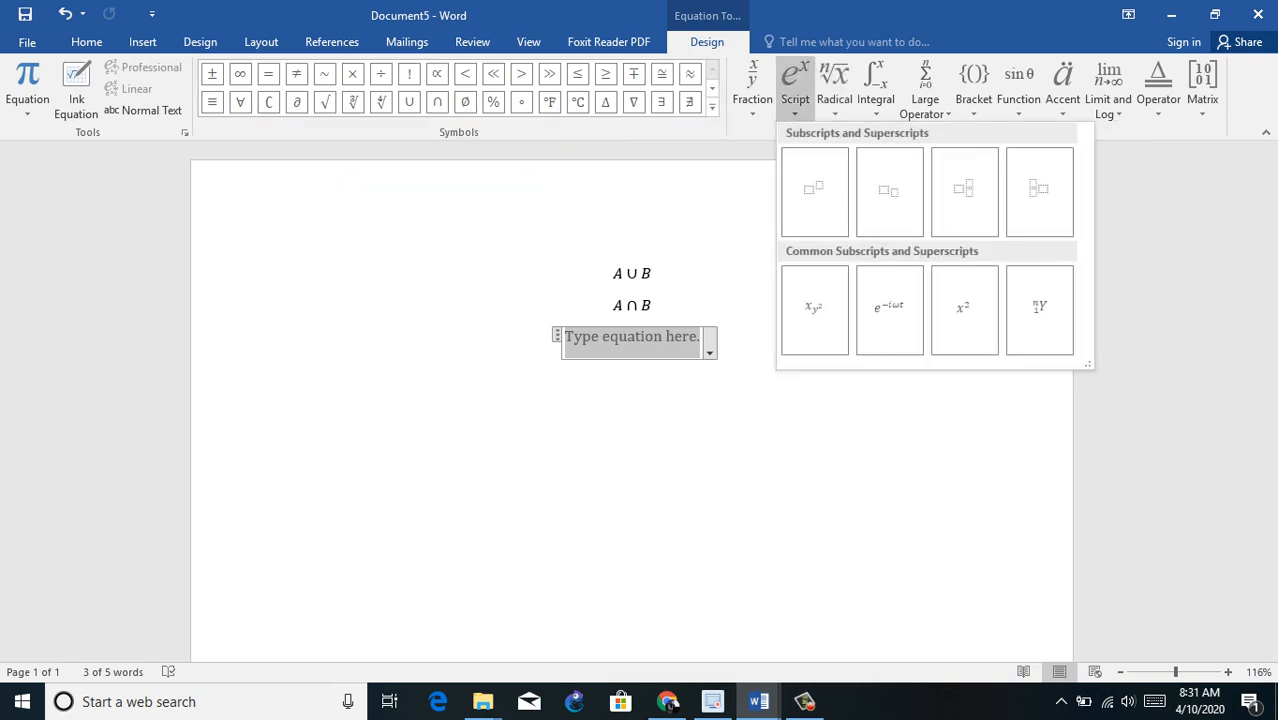
pyautogui.click(834, 88)
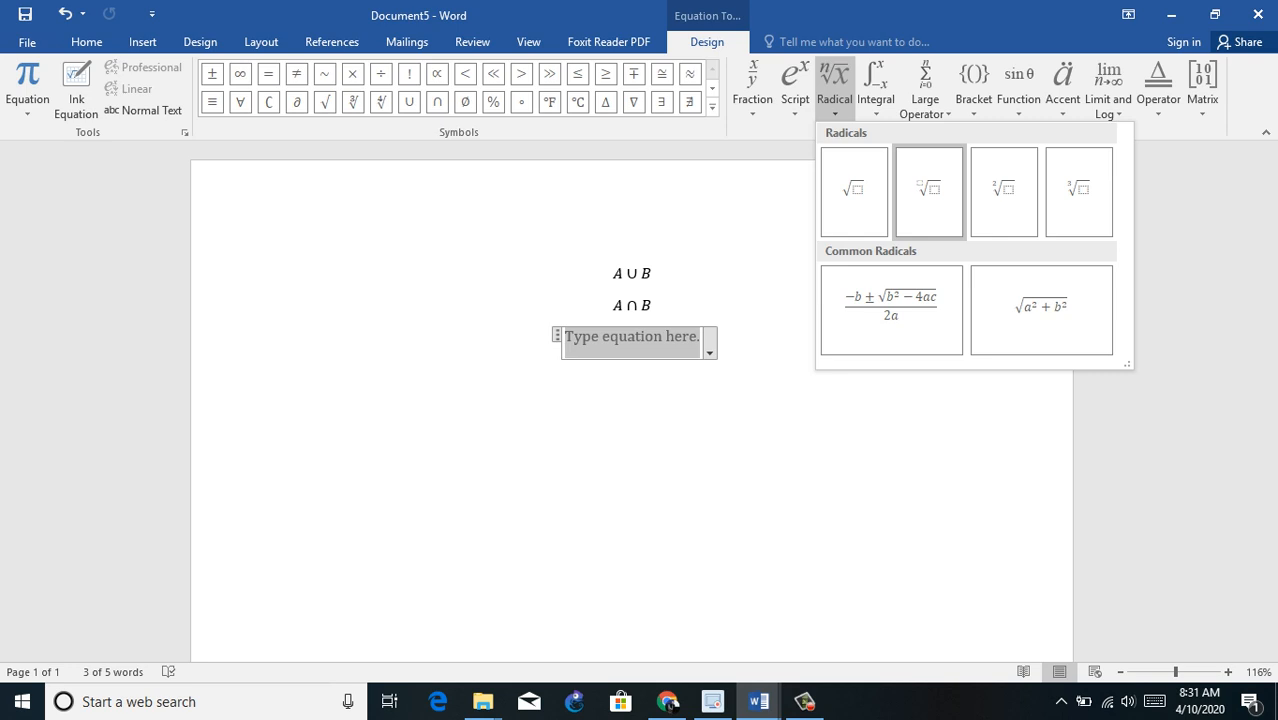
pyautogui.click(834, 88)
# Step: Enter 100 under the root and 10 as its degree, and leave the equation
pyautogui.write('1')
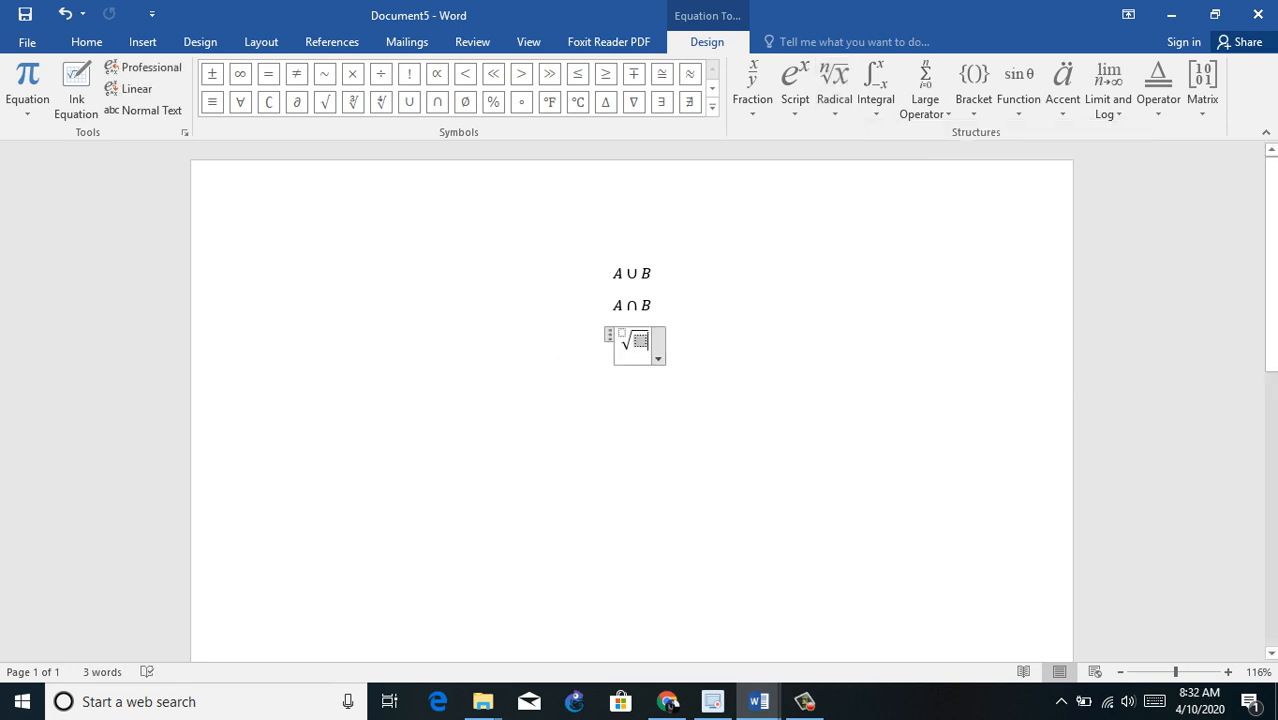
pyautogui.write('00')
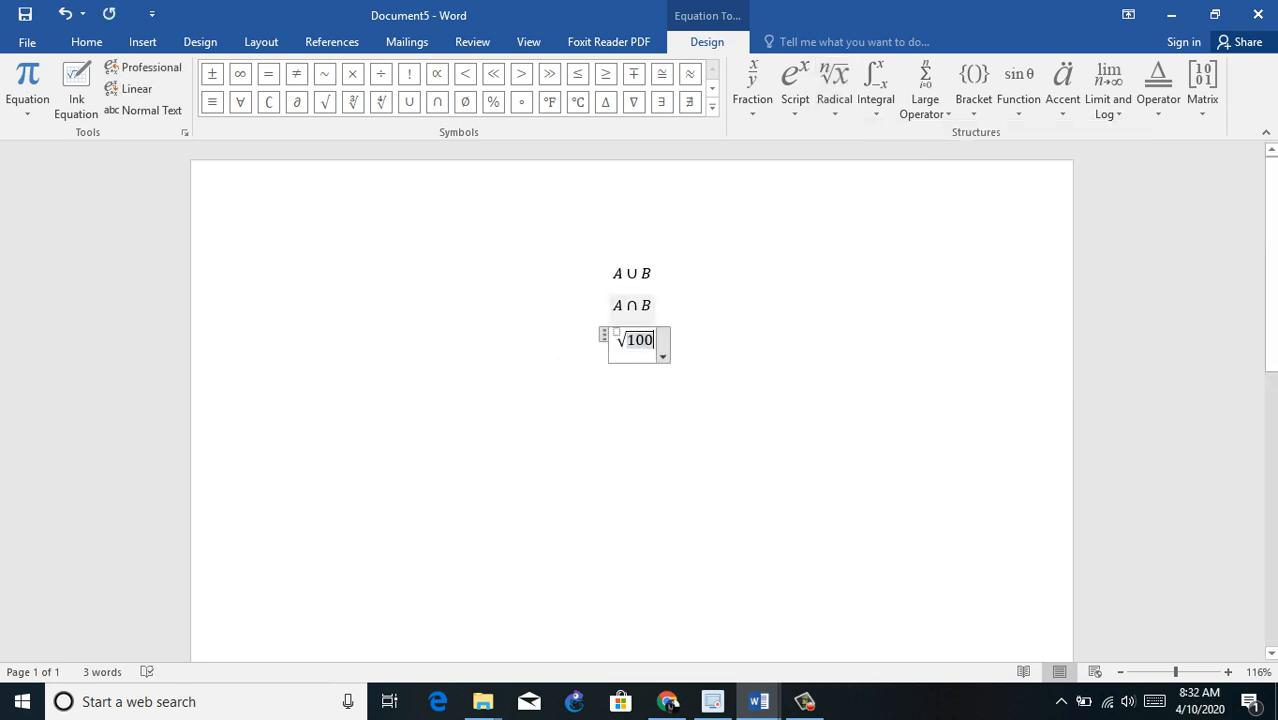
pyautogui.click(616, 332)
pyautogui.write('10')
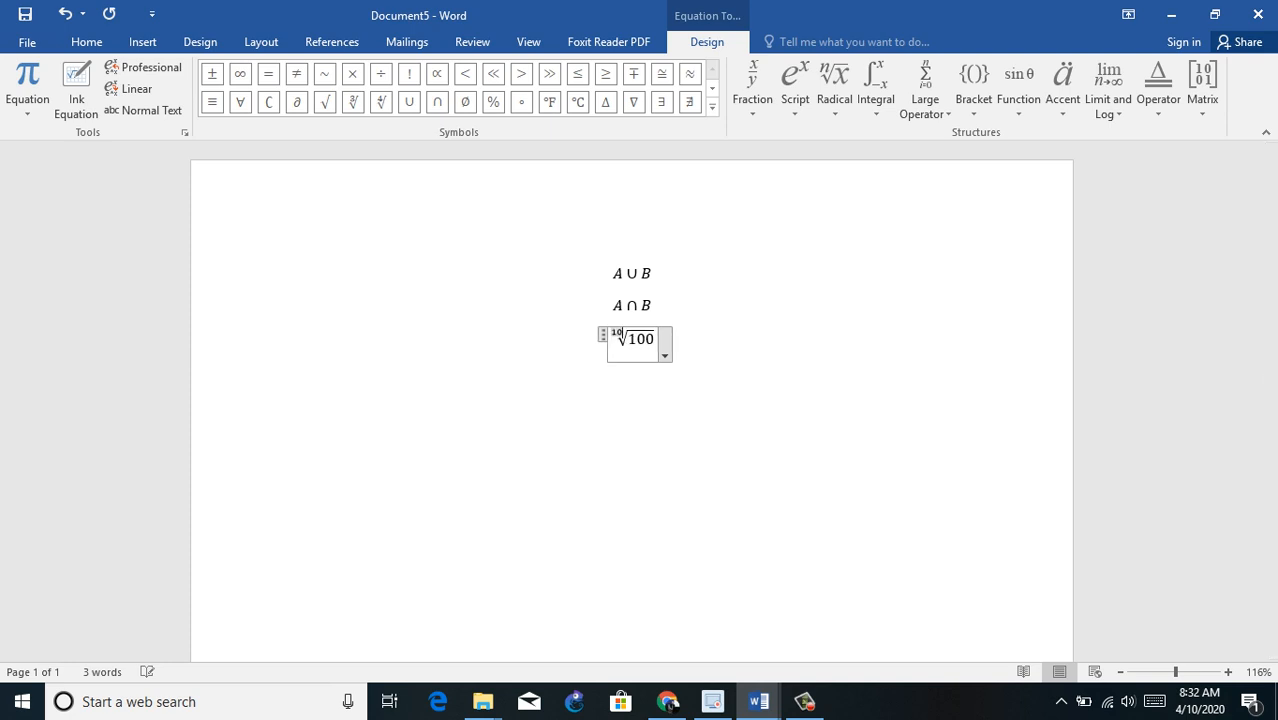
pyautogui.click(294, 370)
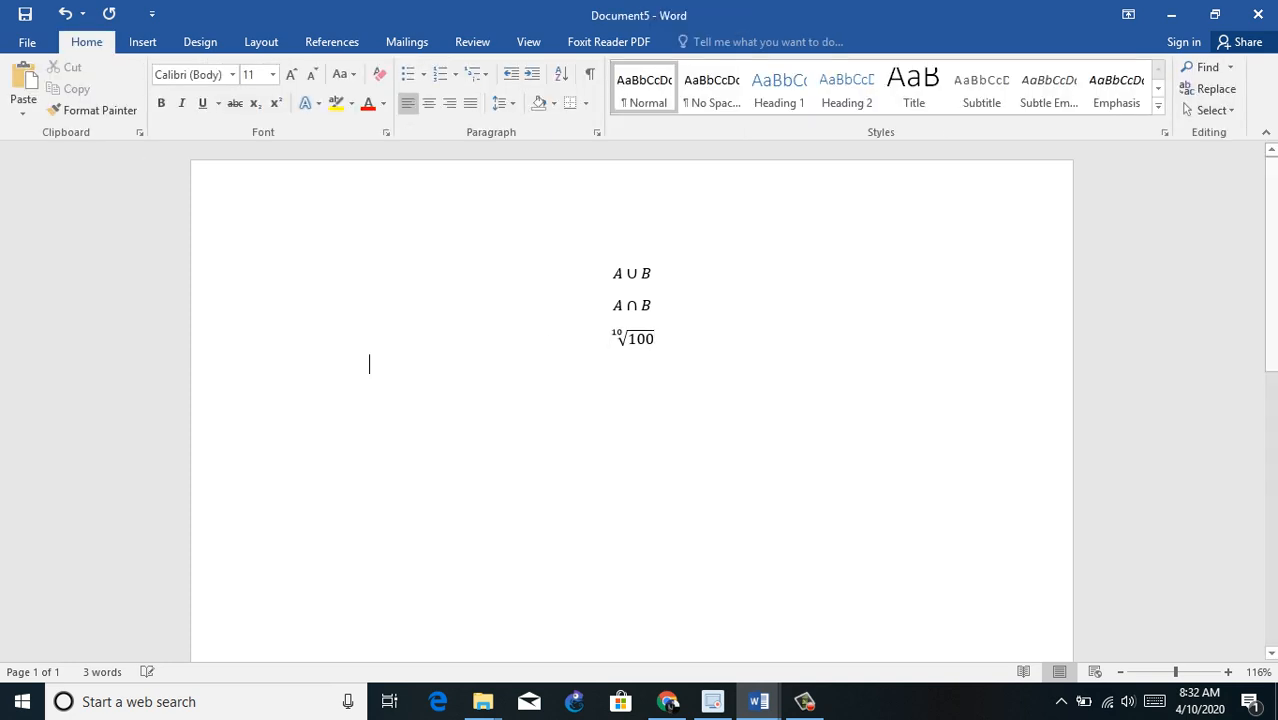
# Step: Enlarge all three equations to font size 17 and deselect them below the last one
pyautogui.hotkey('ctrl', 'a')
pyautogui.hotkey('ctrl', ']')
pyautogui.hotkey('ctrl', ']')
pyautogui.hotkey('ctrl', ']')
pyautogui.hotkey('ctrl', ']')
pyautogui.hotkey('ctrl', ']')
pyautogui.hotkey('ctrl', ']')
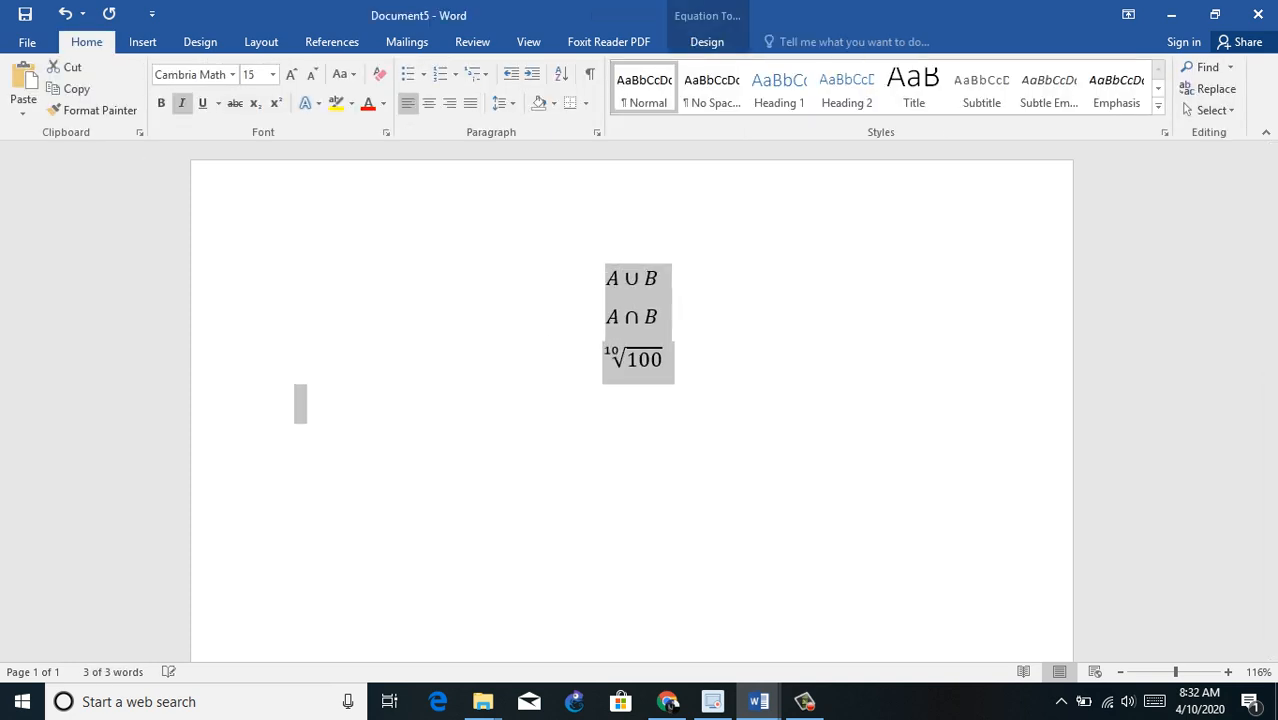
pyautogui.click(294, 411)
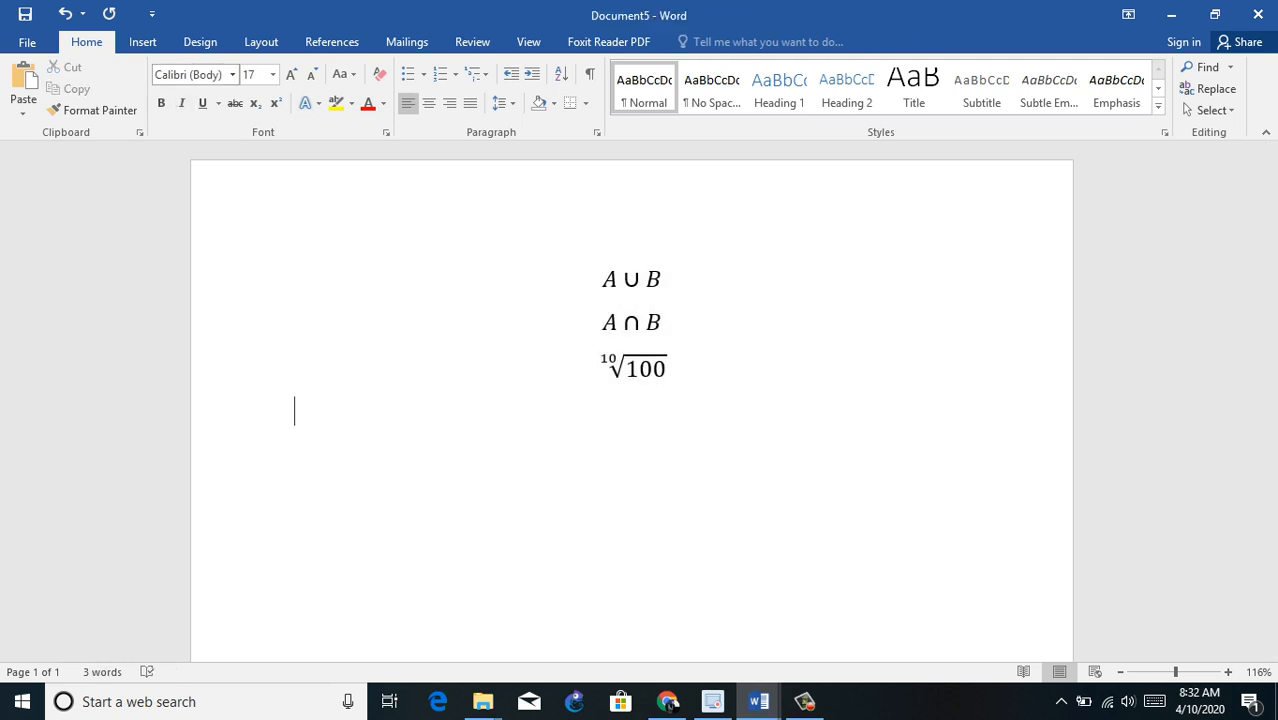
# Step: Try to start an ink equation on the line below the radical
pyautogui.click(142, 41)
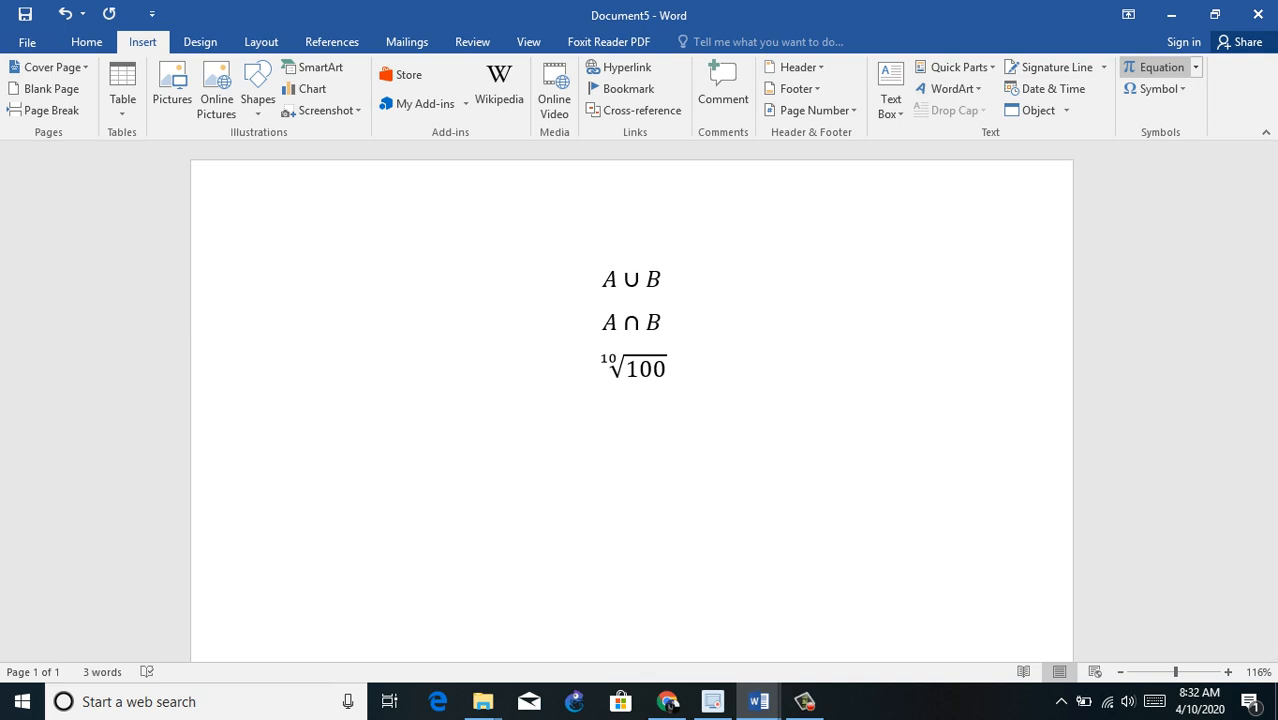
pyautogui.click(1195, 67)
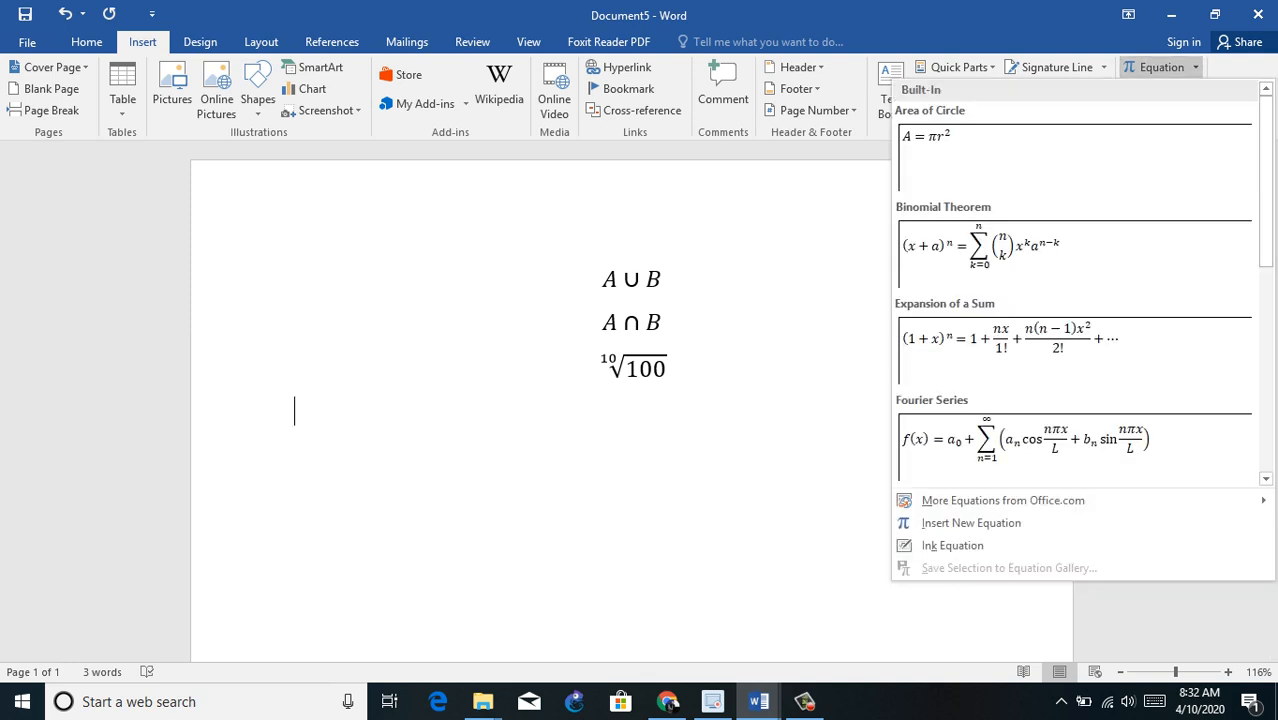
pyautogui.click(952, 546)
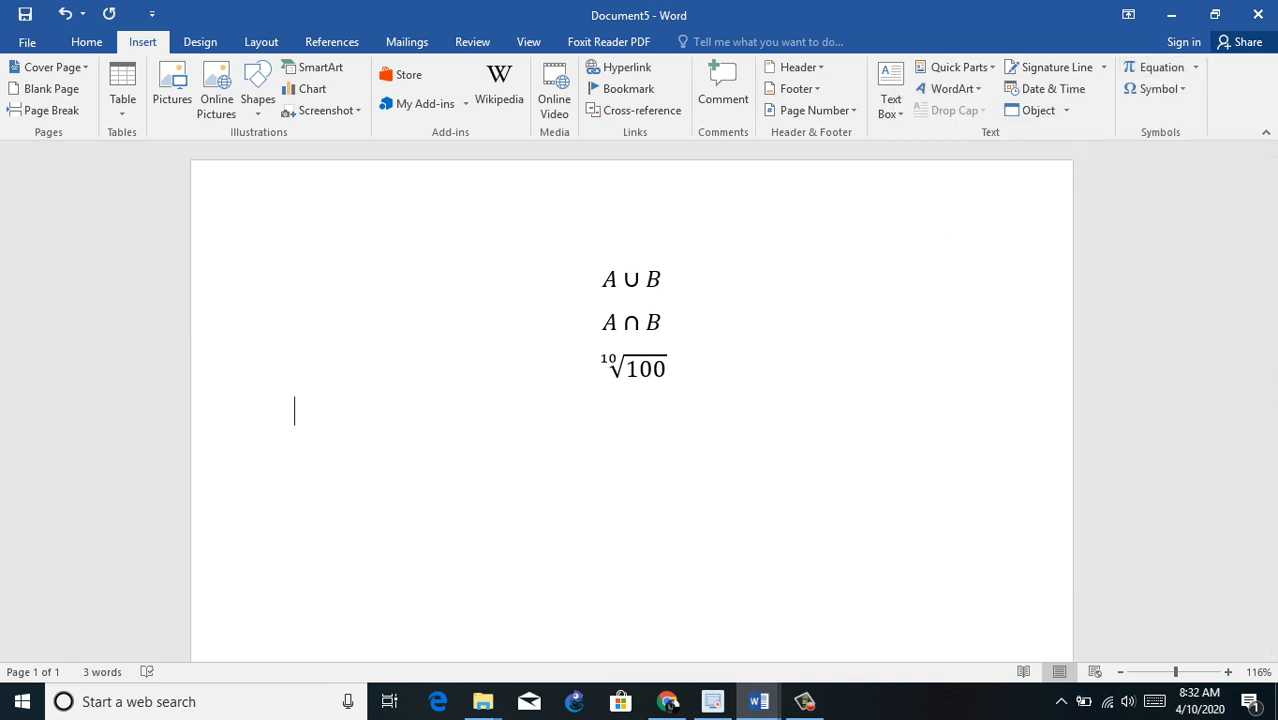
# Step: Delete all the equations so that the page is empty
pyautogui.hotkey('ctrl', 'a')
pyautogui.write('=')
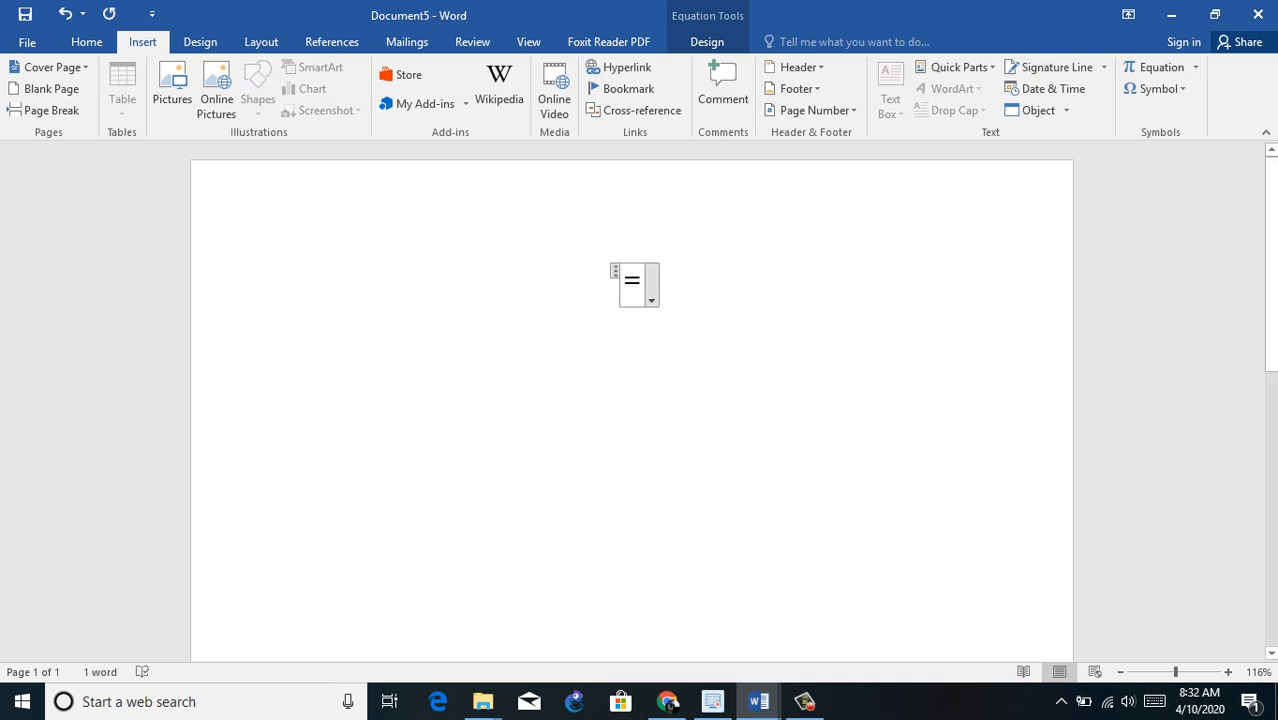
pyautogui.click(295, 321)
pyautogui.press('Up')
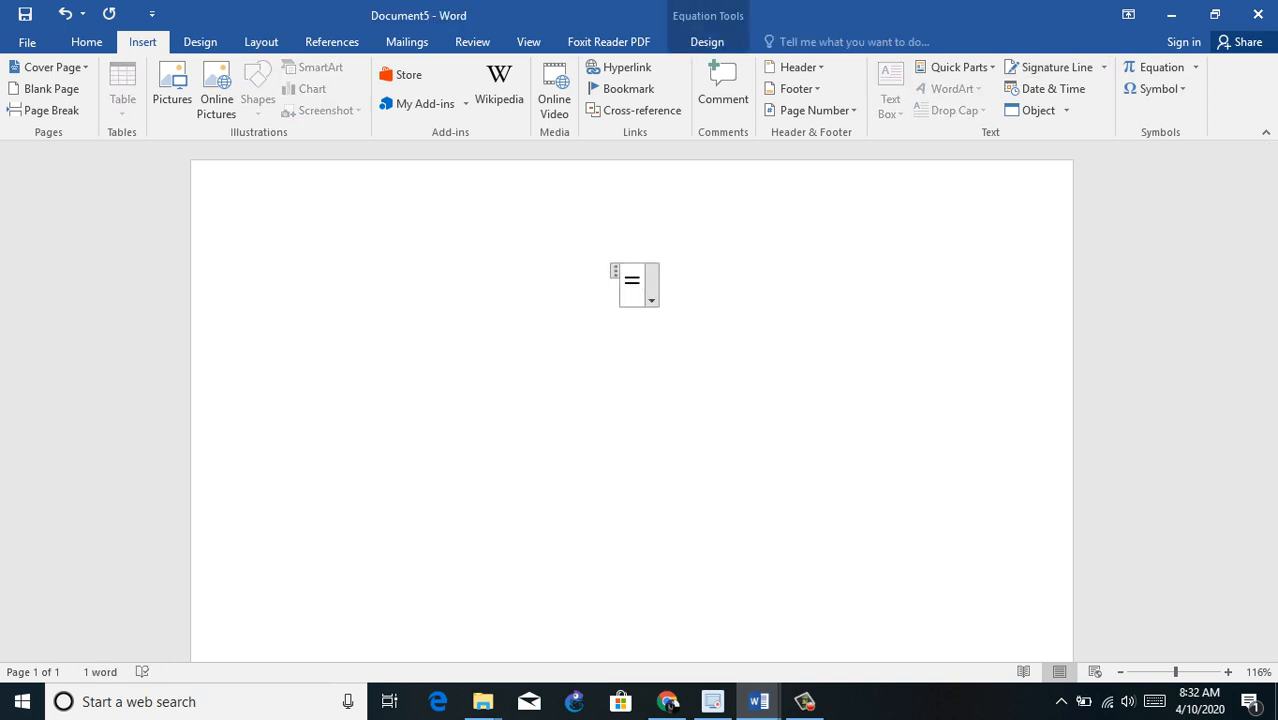
pyautogui.press('Down')
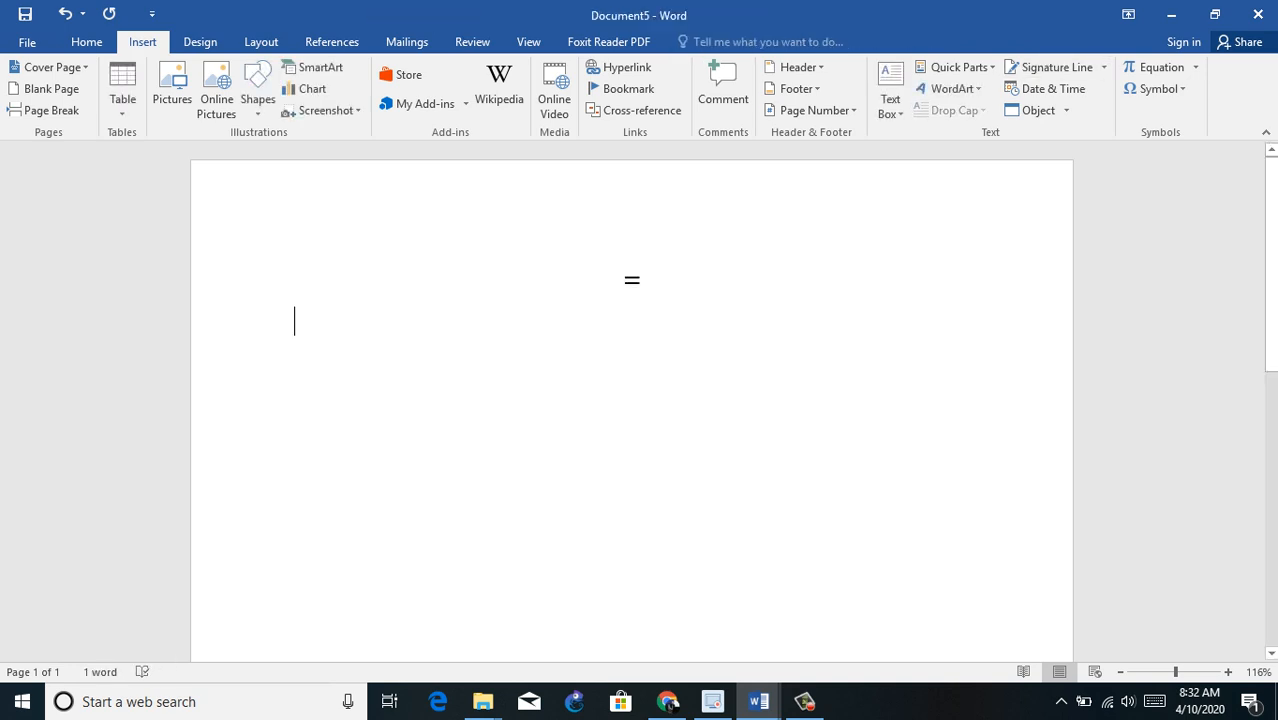
pyautogui.press('BackSpace')
pyautogui.press('BackSpace')
pyautogui.press('BackSpace')
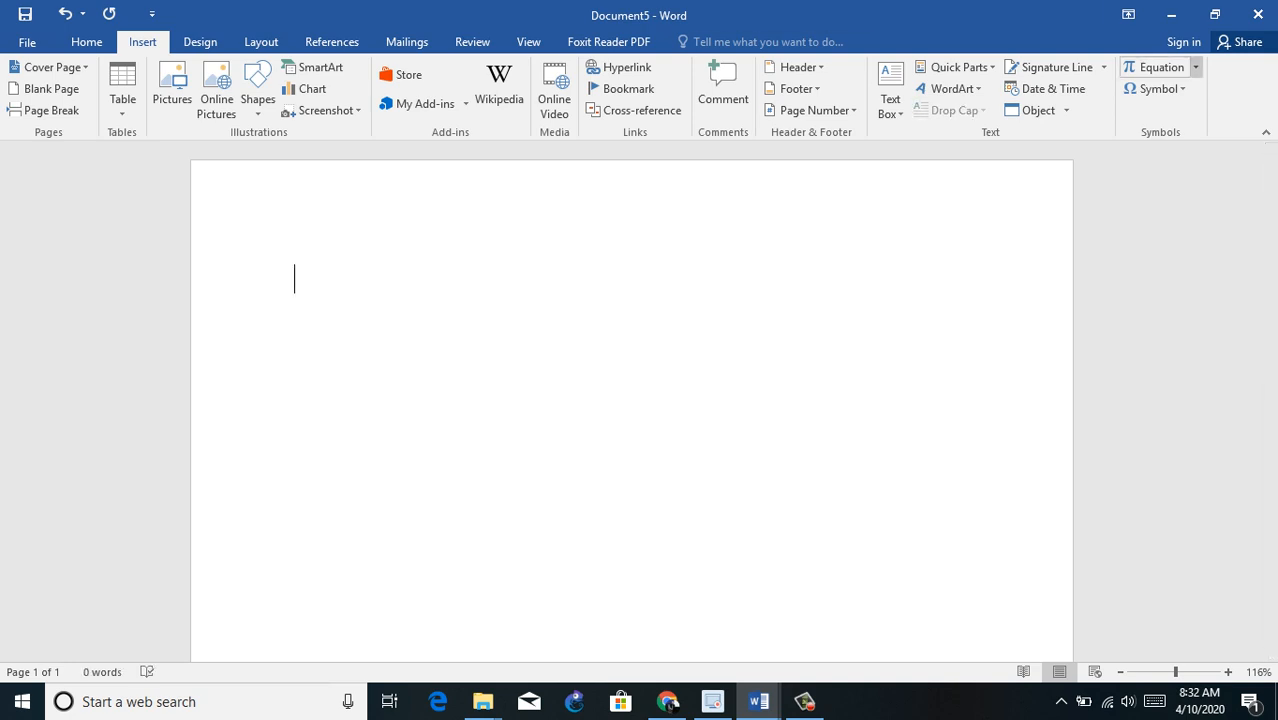
# Step: Insert the open hand symbol and the open book symbol side by side on the empty page
pyautogui.click(1195, 67)
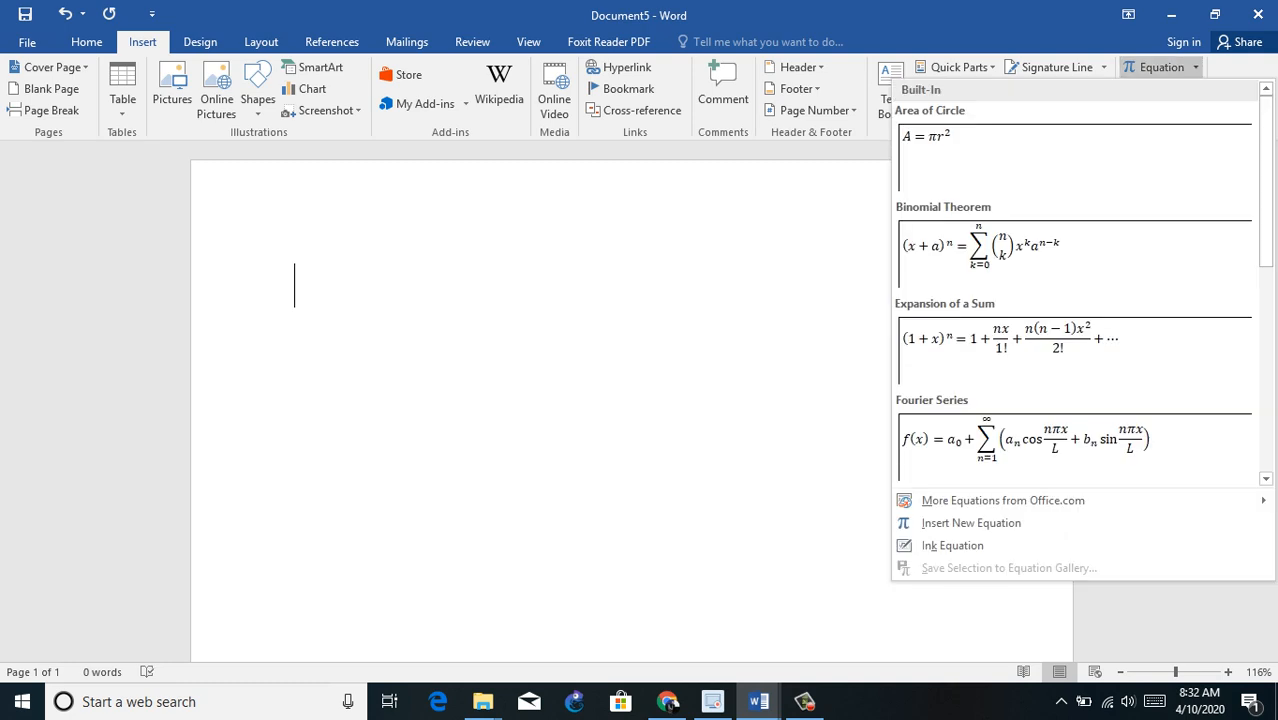
pyautogui.click(1195, 67)
pyautogui.click(1155, 88)
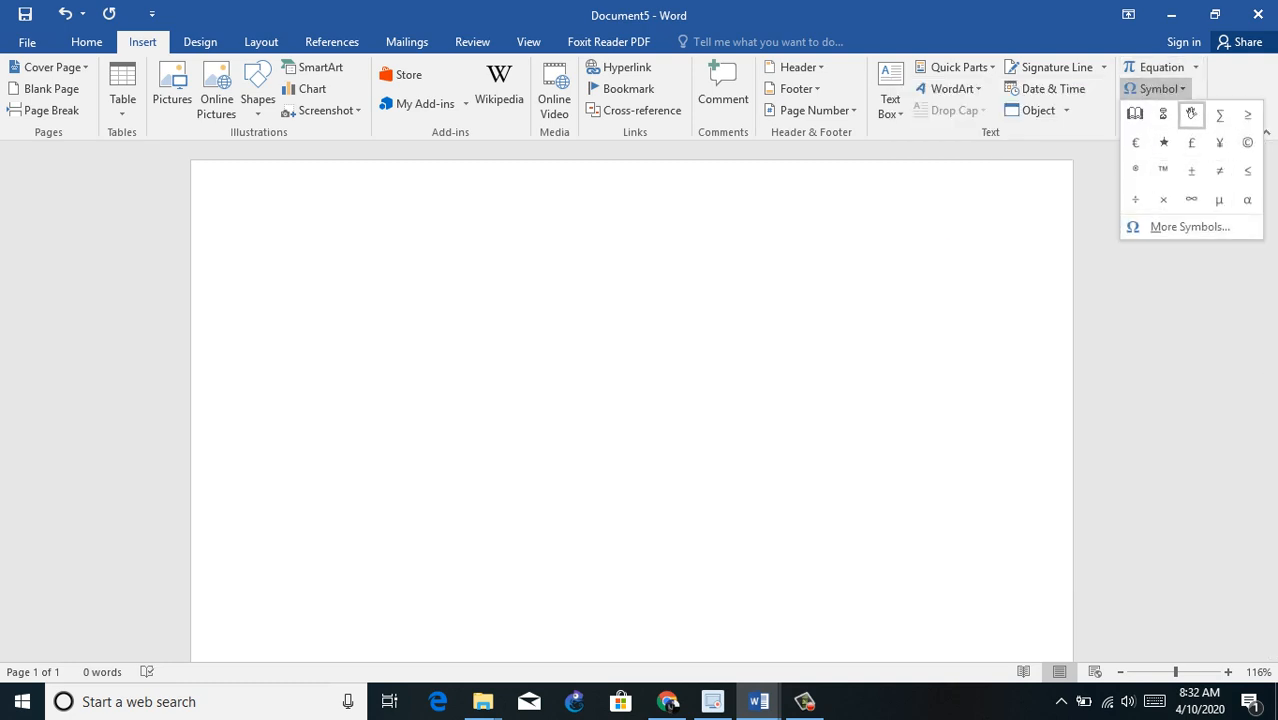
pyautogui.click(1191, 114)
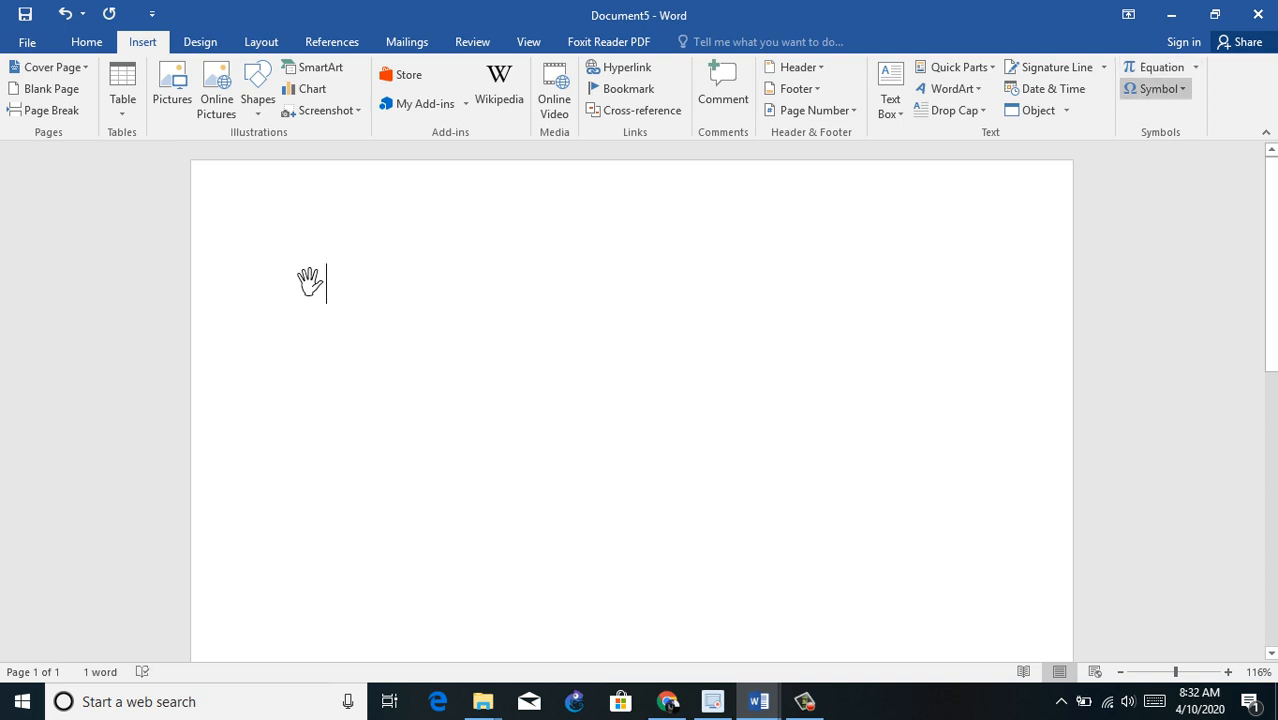
pyautogui.click(1155, 88)
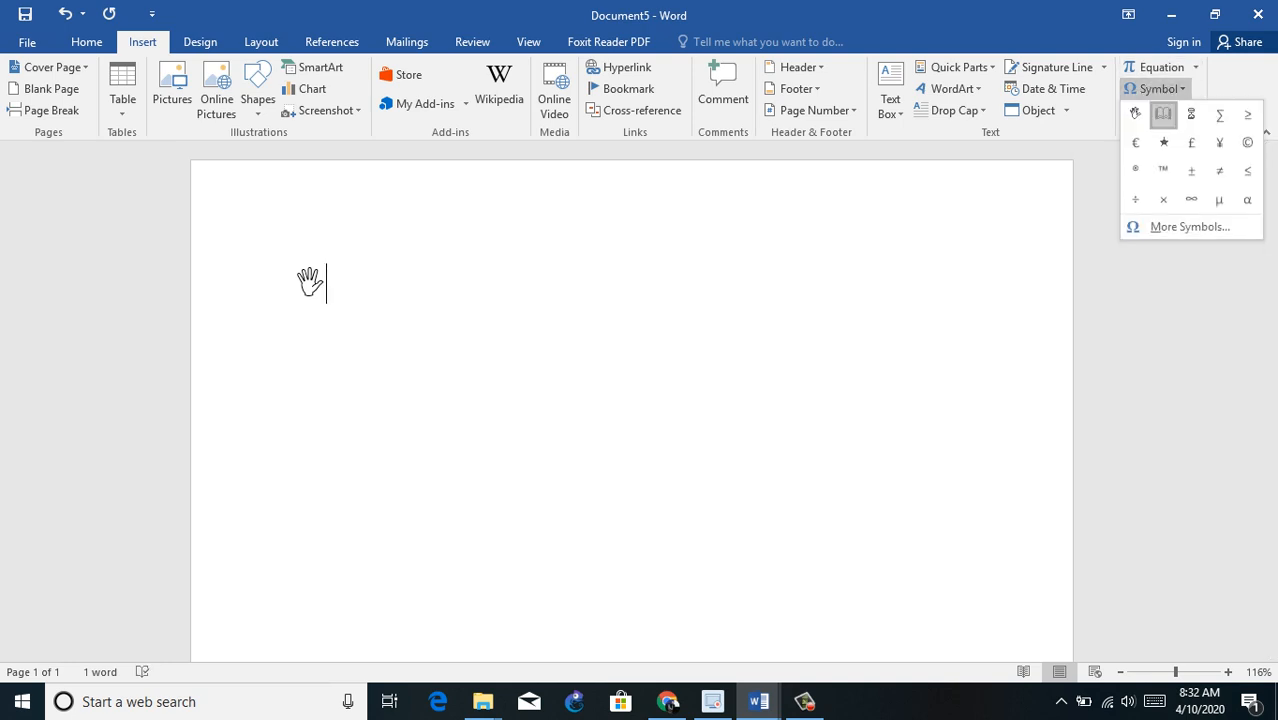
pyautogui.click(1163, 114)
# Step: Insert the hourglass symbol after the open book and start a second line
pyautogui.click(1195, 67)
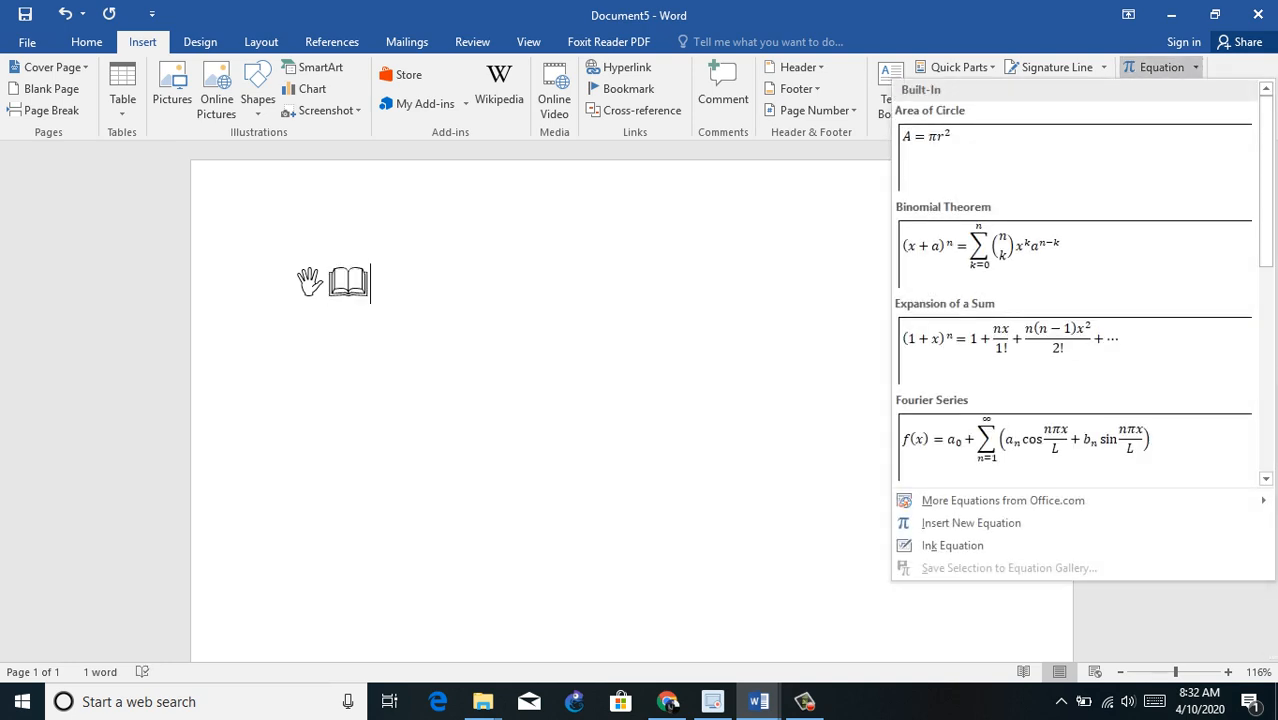
pyautogui.click(1195, 67)
pyautogui.click(1156, 89)
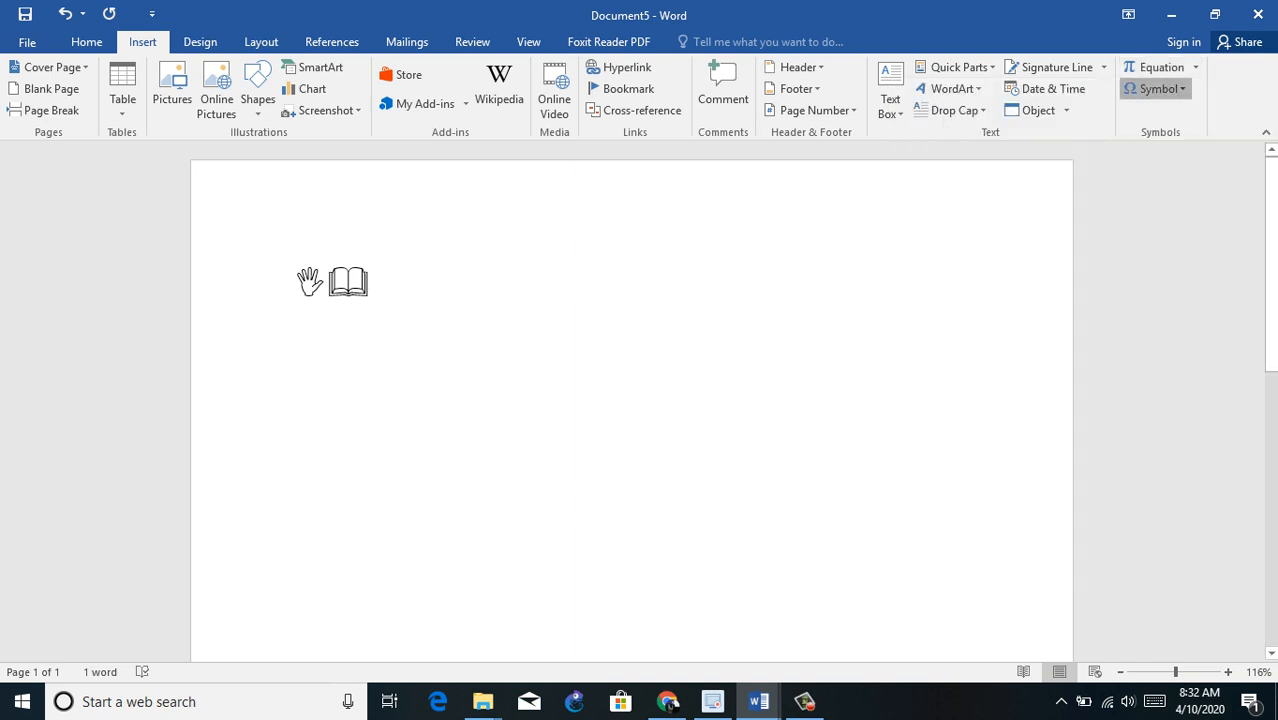
pyautogui.click(1190, 115)
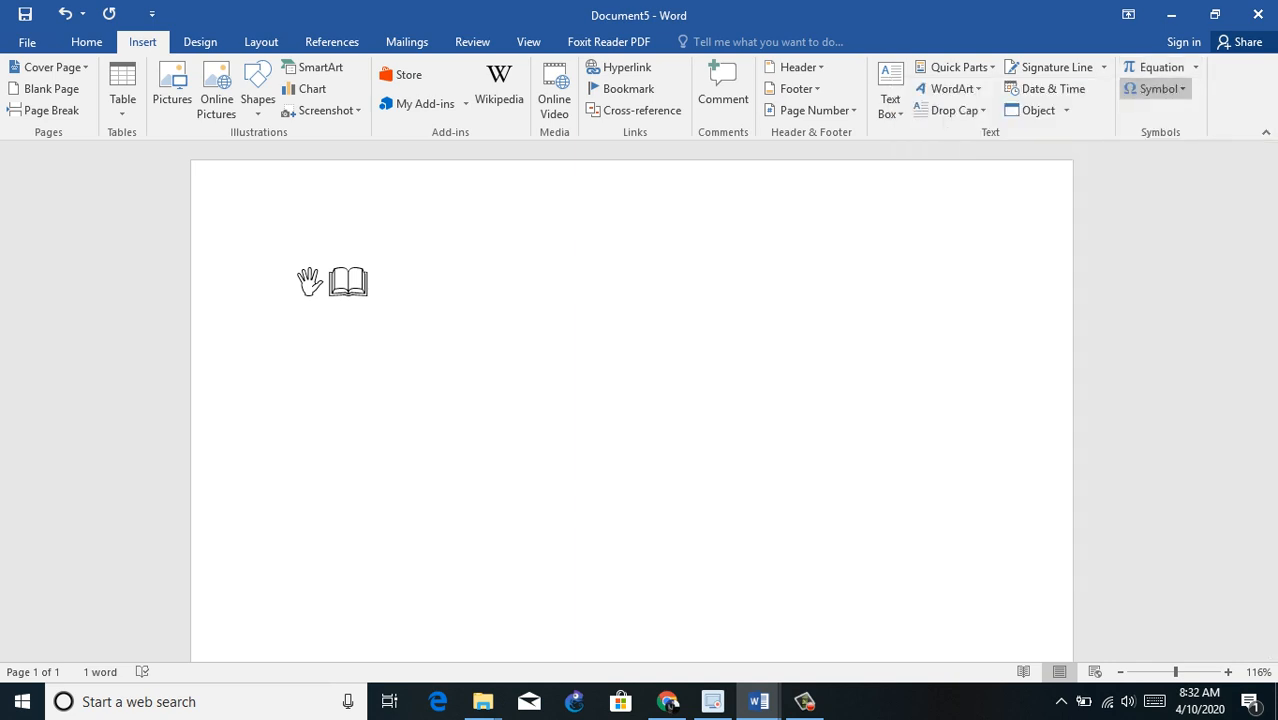
pyautogui.press('Return')
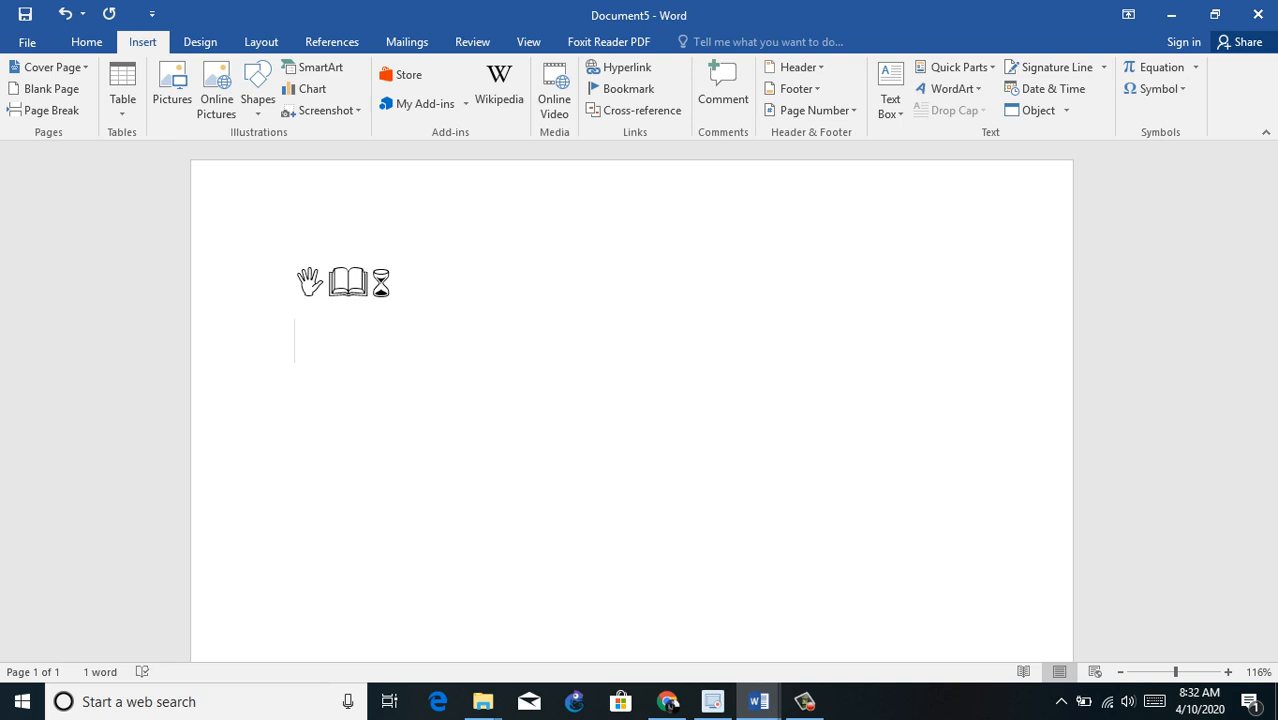
pyautogui.click(1195, 67)
pyautogui.click(1075, 340)
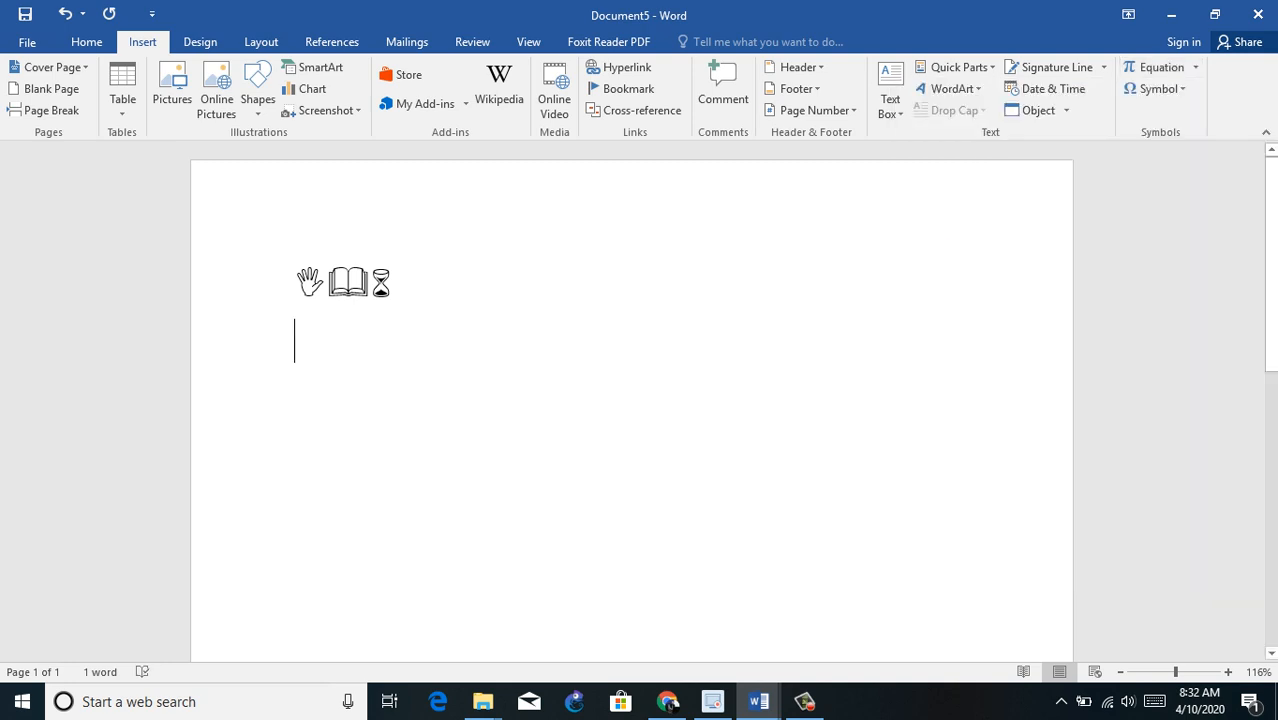
# Step: Insert the Wingdings computer mouse, envelope, eyeglasses and victory hand symbols side by side on the second line
pyautogui.click(1155, 88)
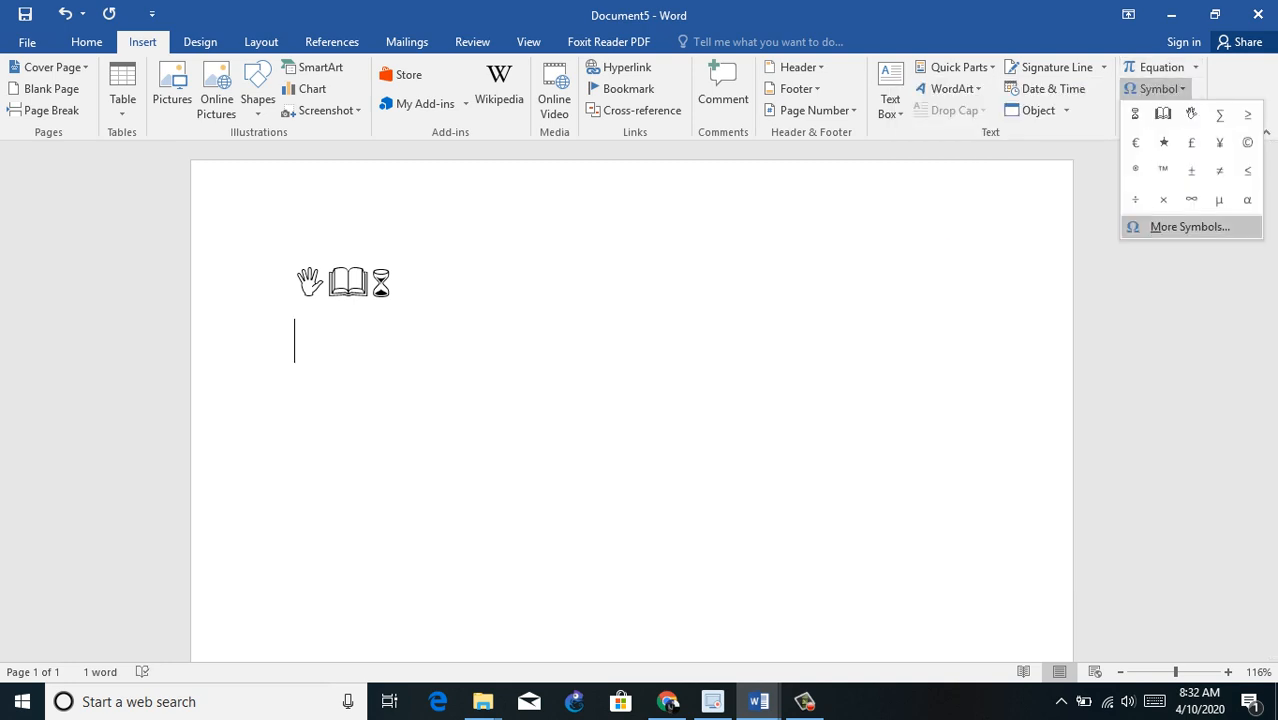
pyautogui.click(1189, 226)
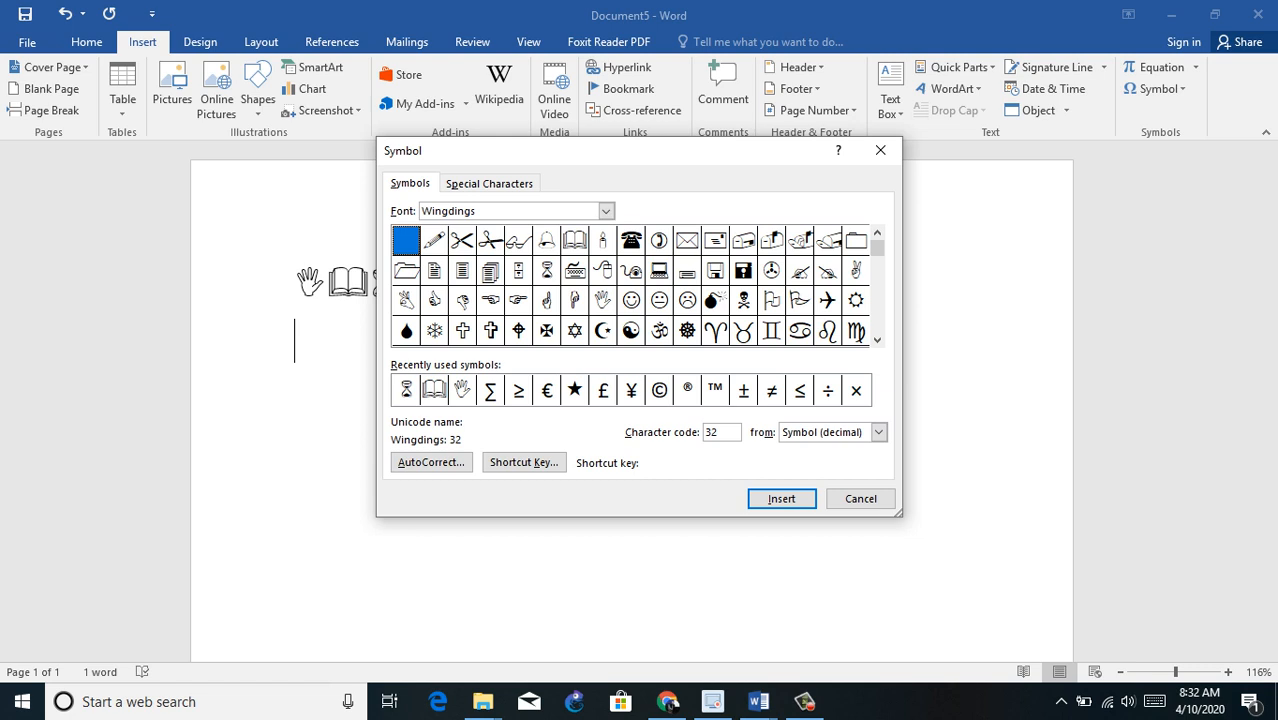
pyautogui.click(603, 271)
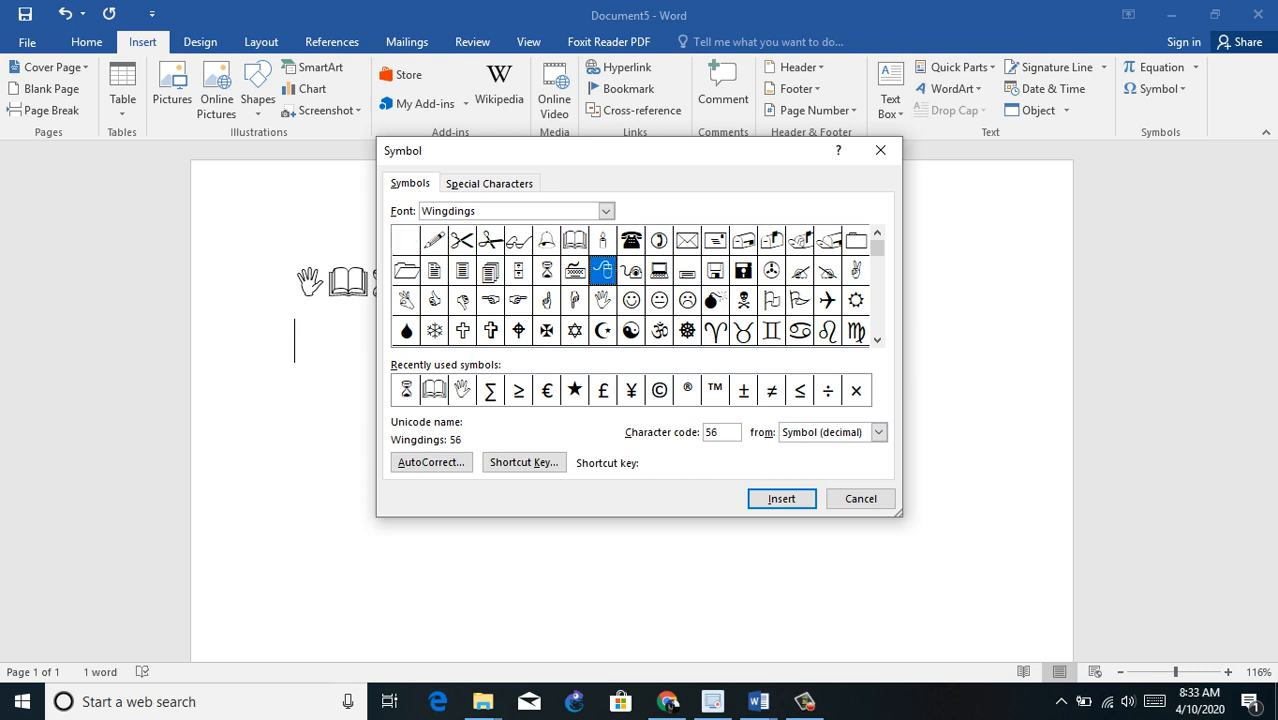
pyautogui.click(782, 498)
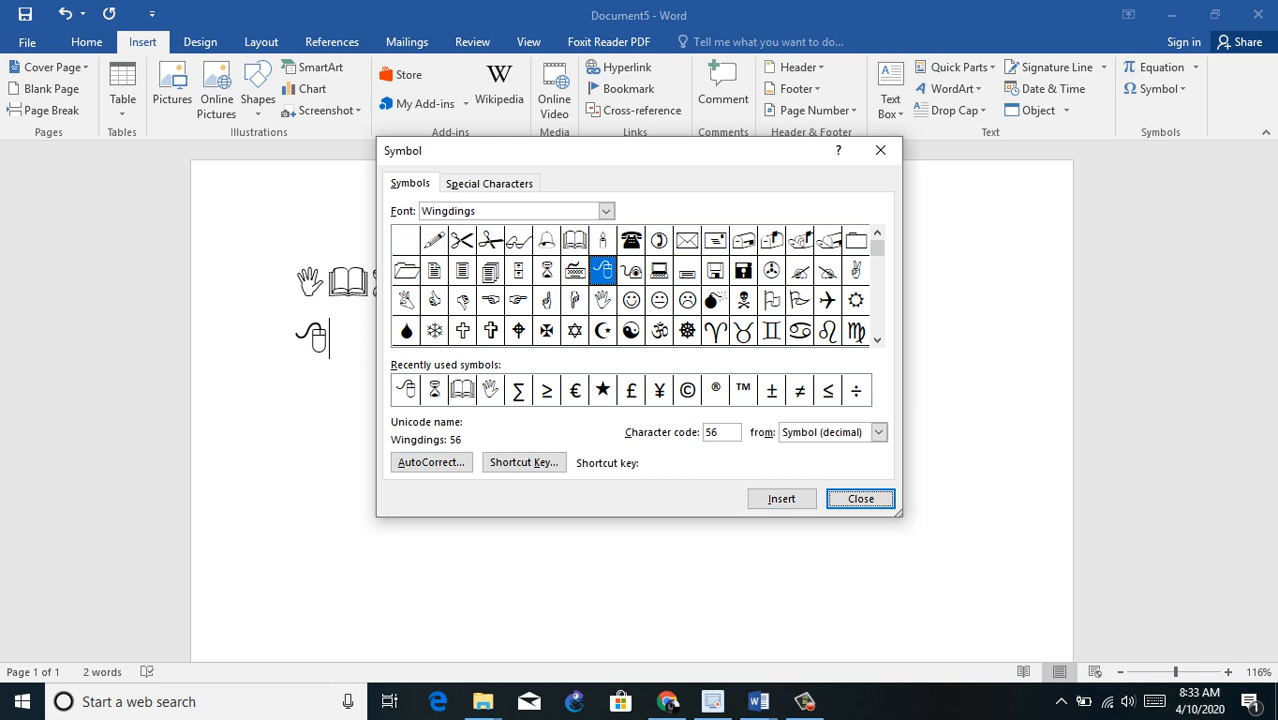
pyautogui.click(687, 241)
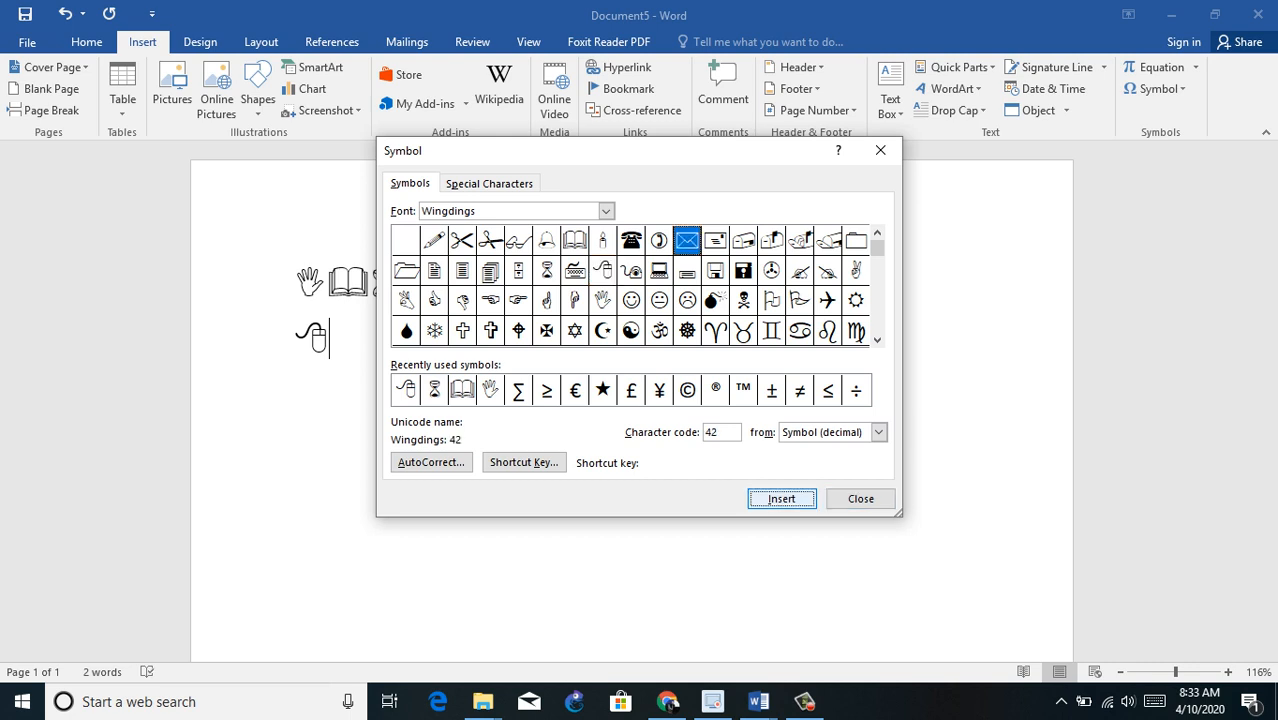
pyautogui.click(782, 498)
pyautogui.click(518, 241)
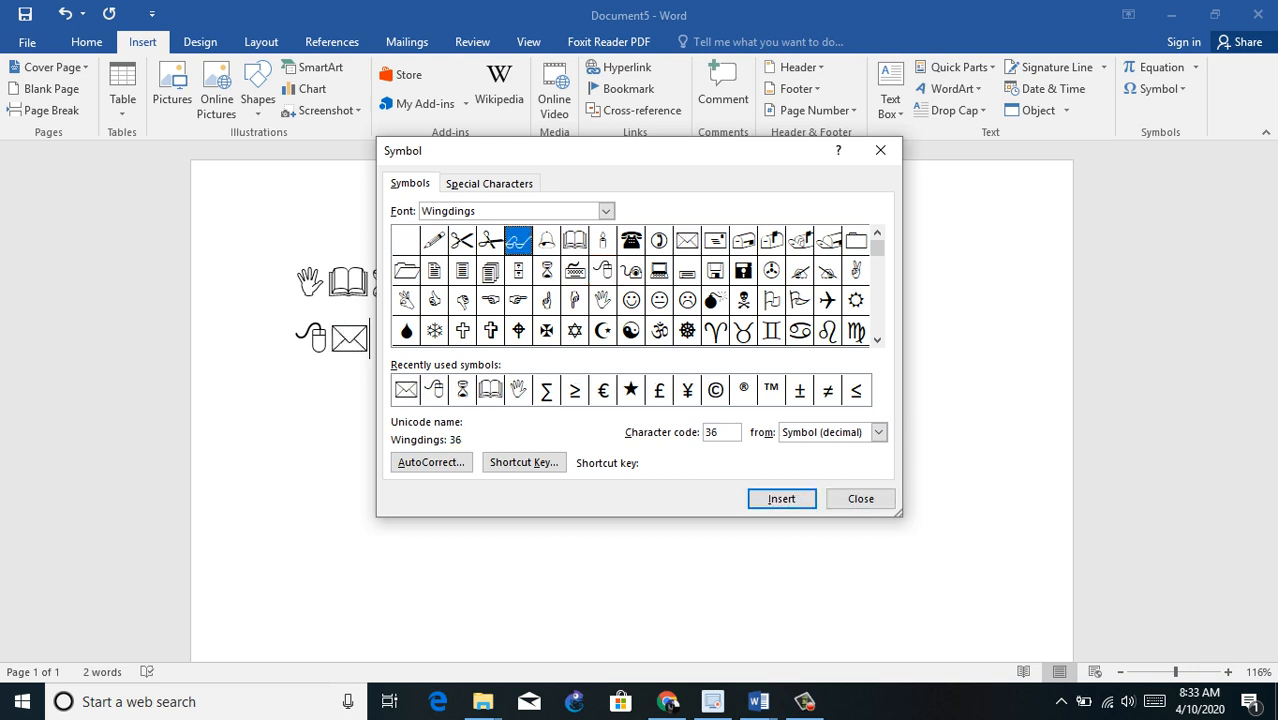
pyautogui.click(782, 498)
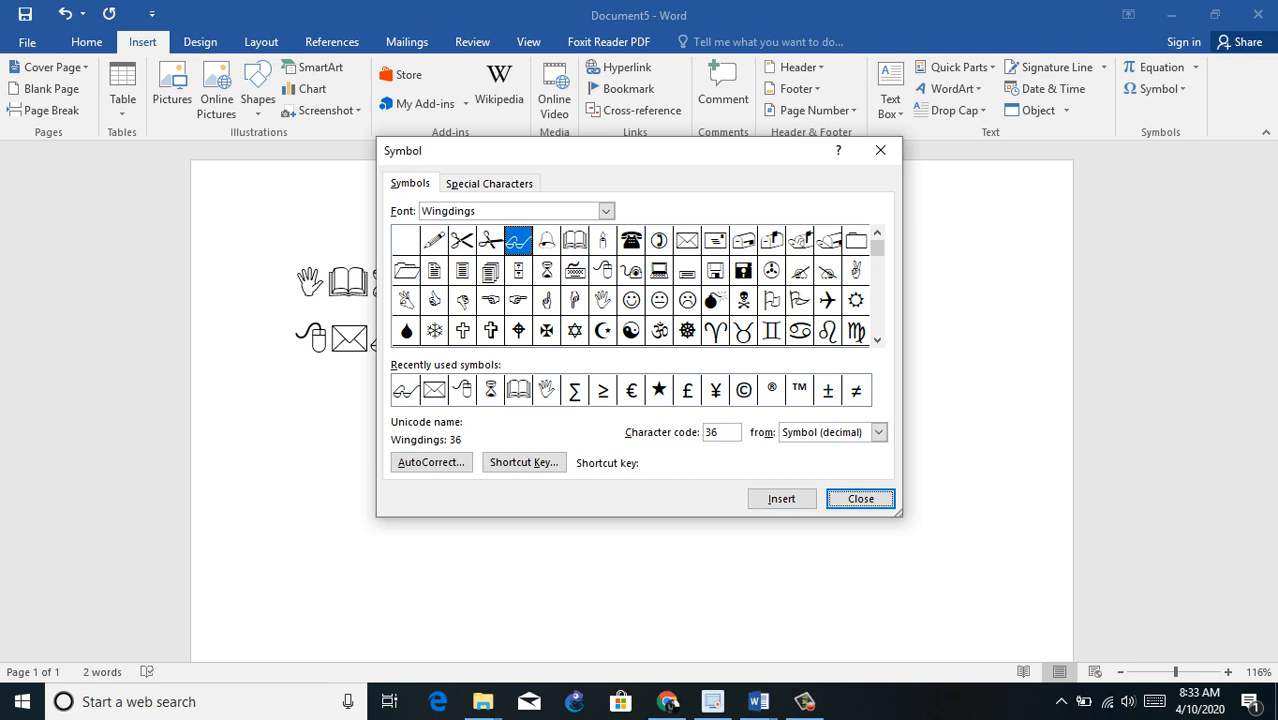
pyautogui.moveTo(600, 150); pyautogui.dragTo(706, 50)
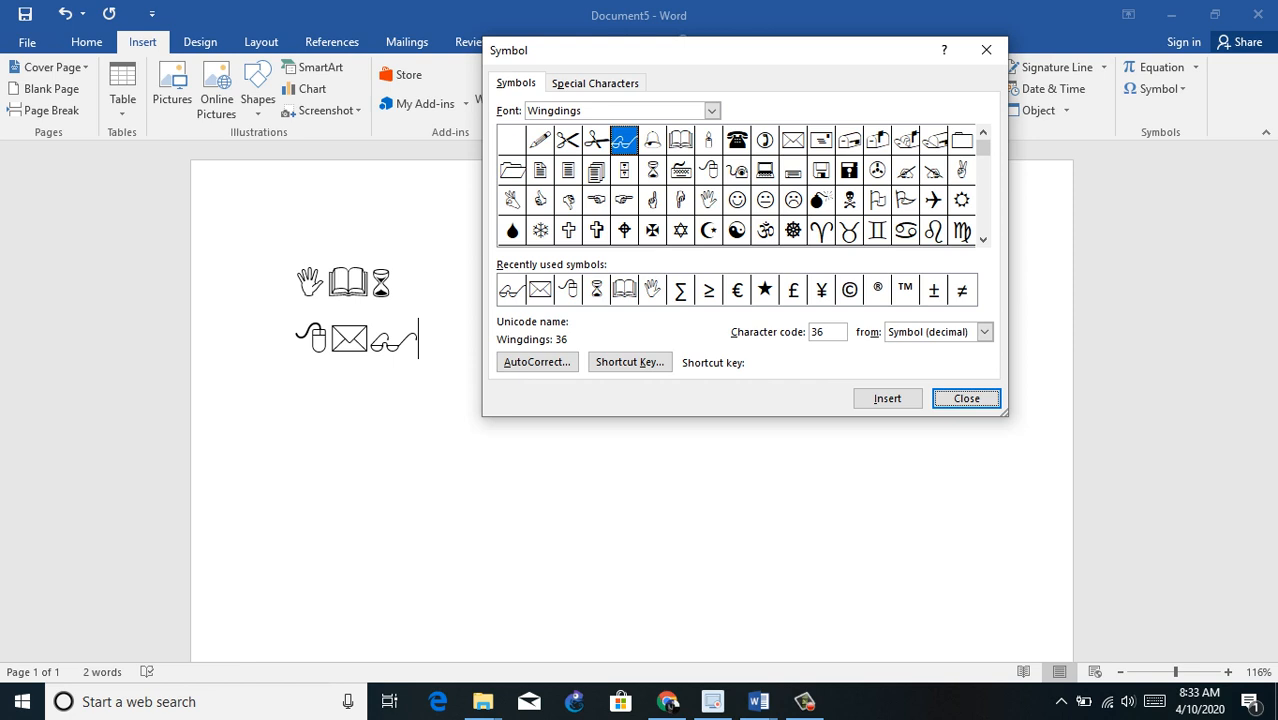
pyautogui.click(962, 170)
pyautogui.click(887, 398)
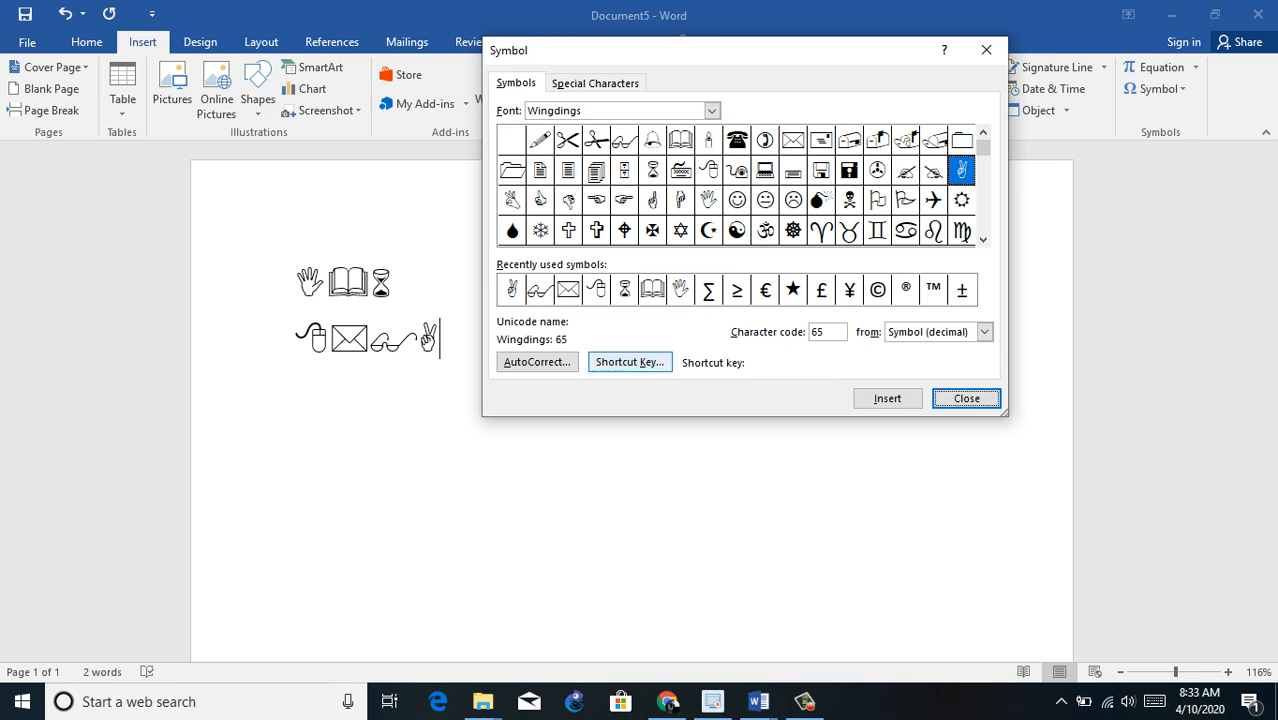
# Step: Assign the keyboard shortcut Alt+Ctrl+Shift+V to the victory hand symbol, with changes saved in Normal
pyautogui.click(630, 362)
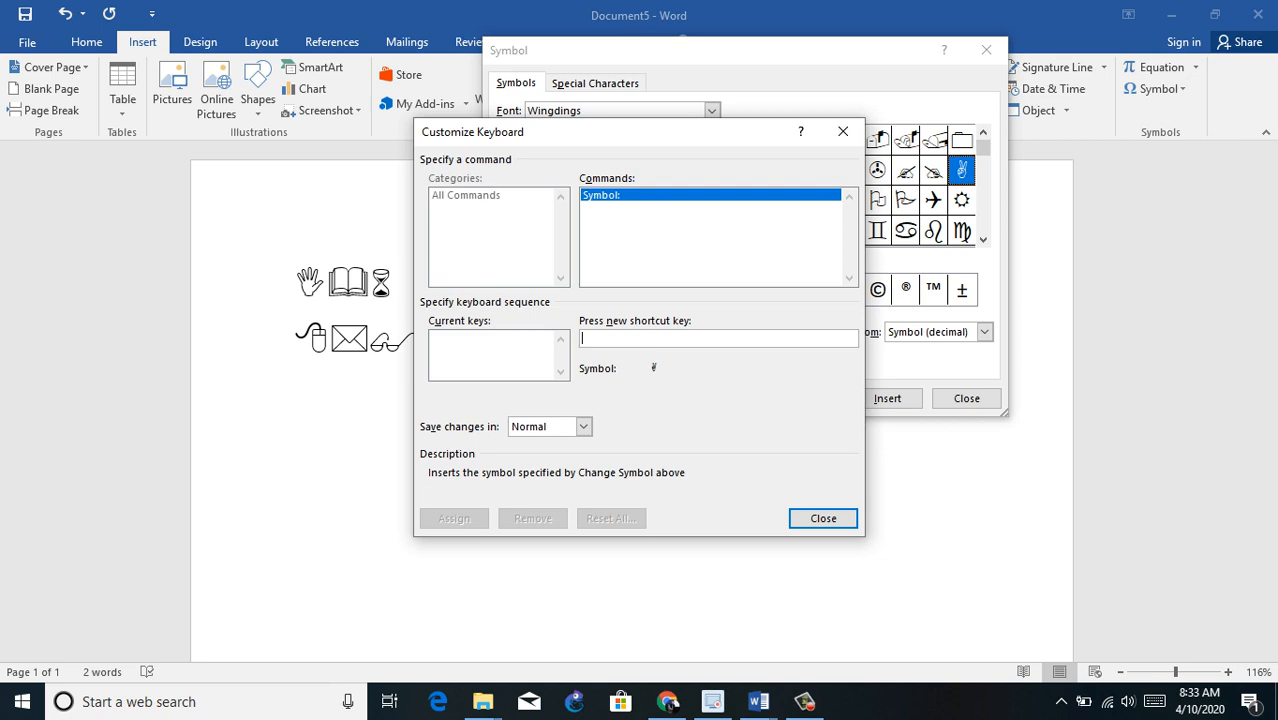
pyautogui.hotkey('ctrl', 'v')
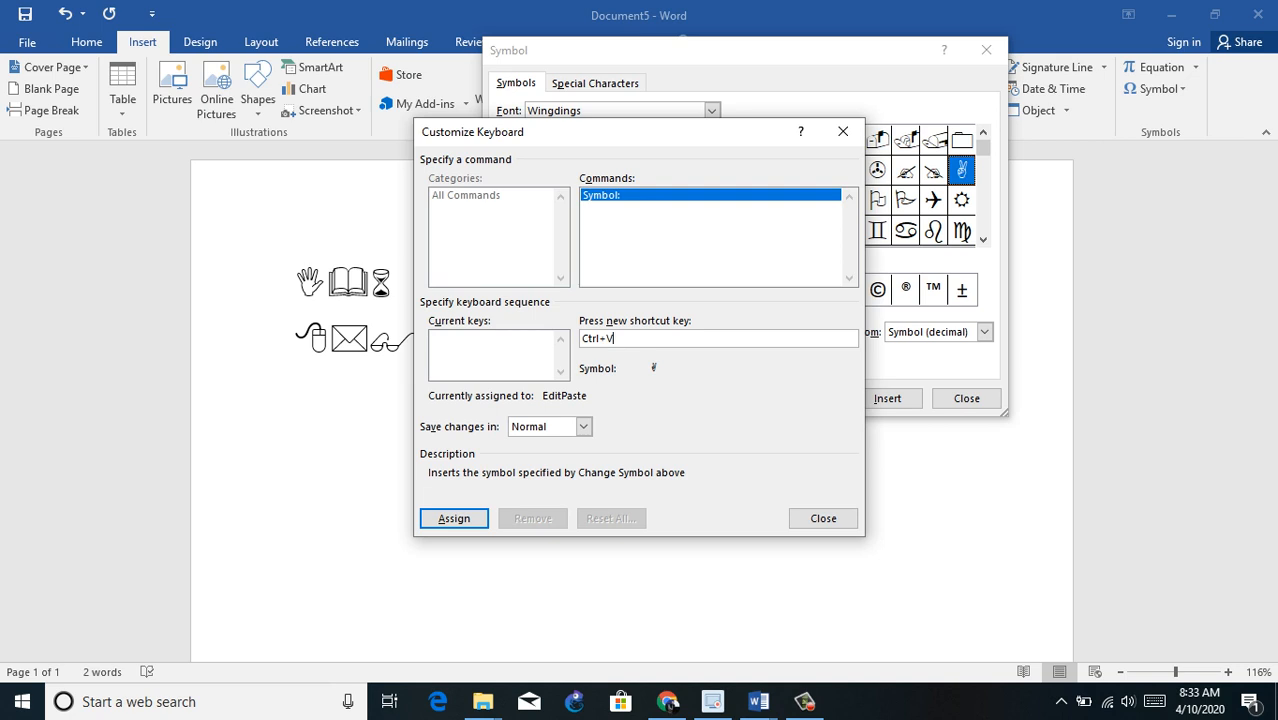
pyautogui.press('BackSpace')
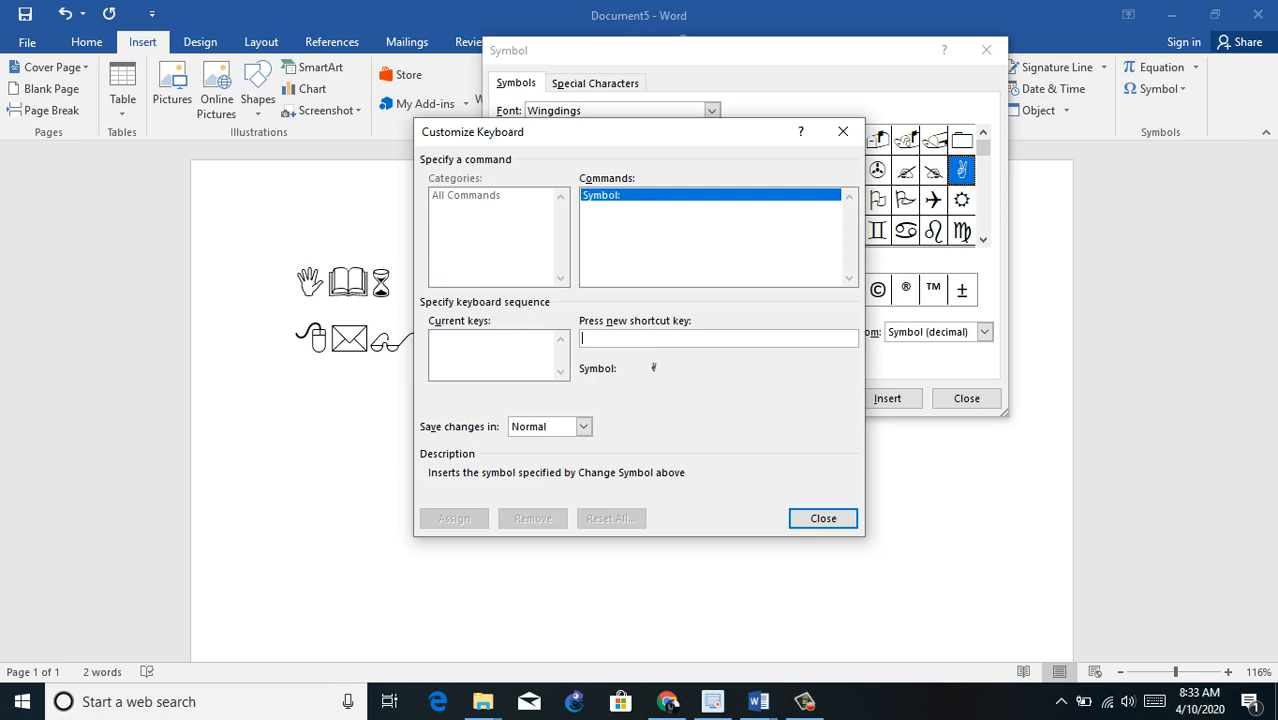
pyautogui.hotkey('ctrl', 'alt', 'shift', 'v')
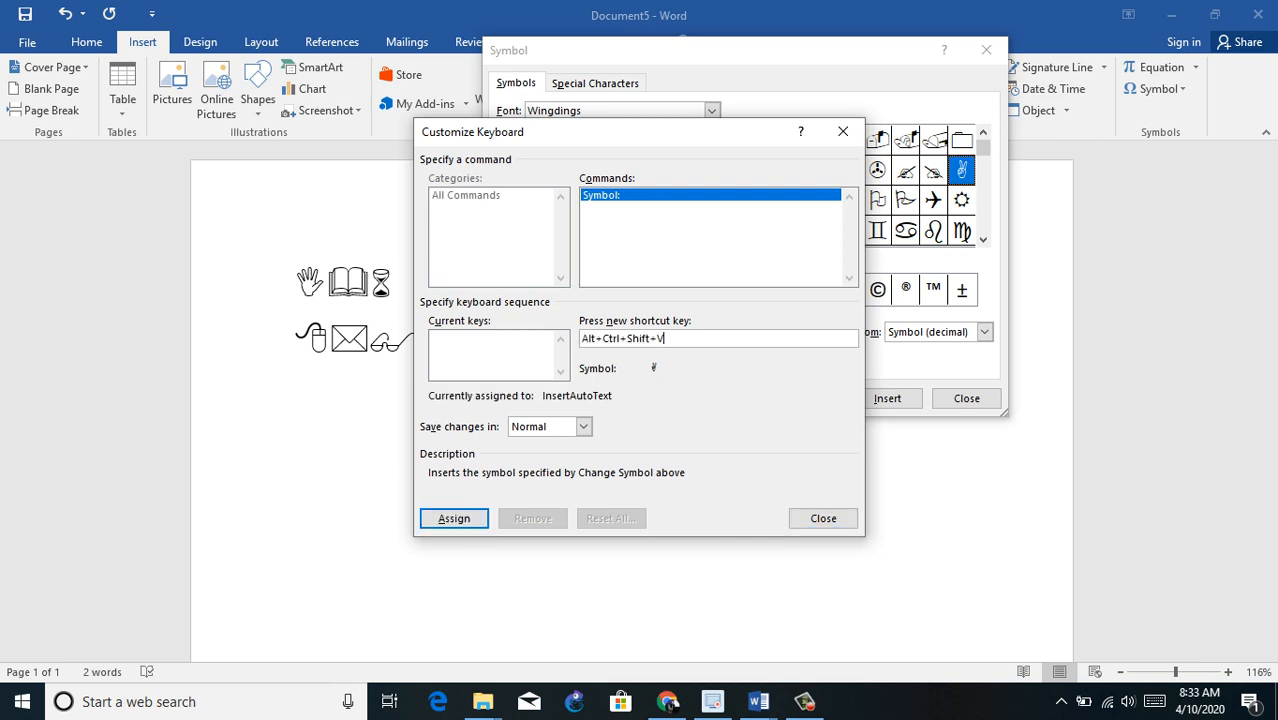
pyautogui.press('Return')
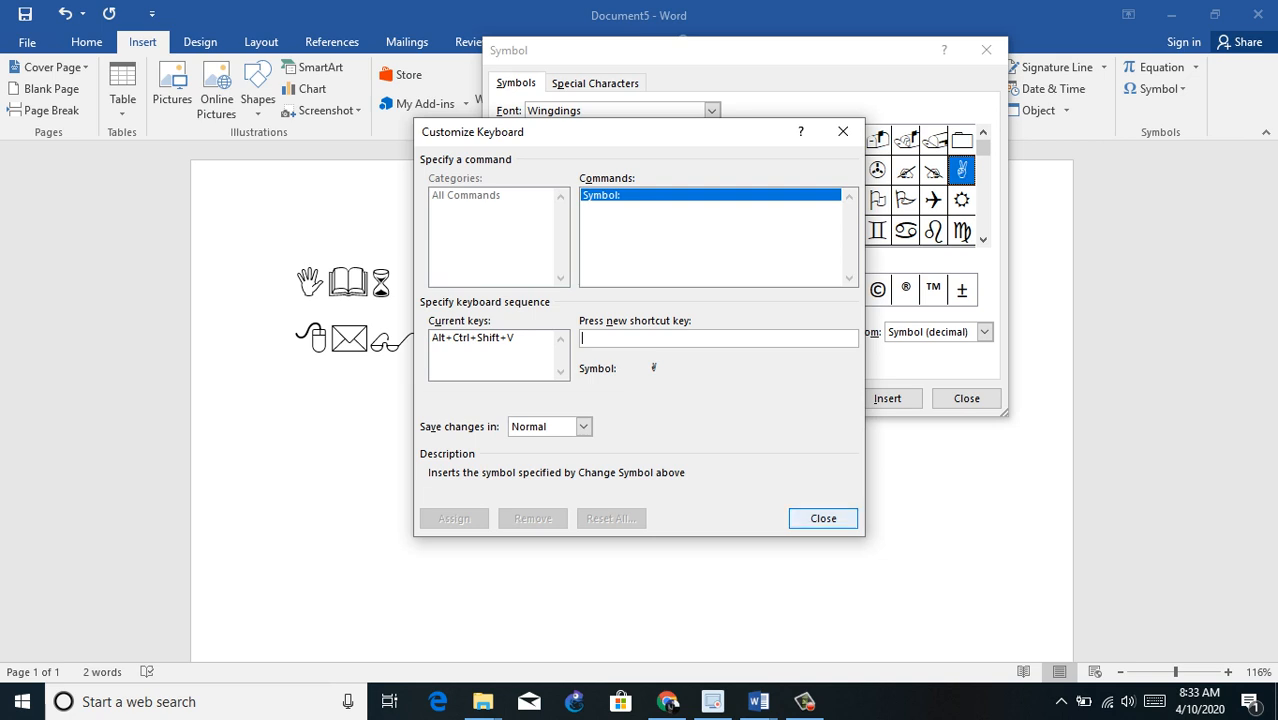
pyautogui.click(823, 518)
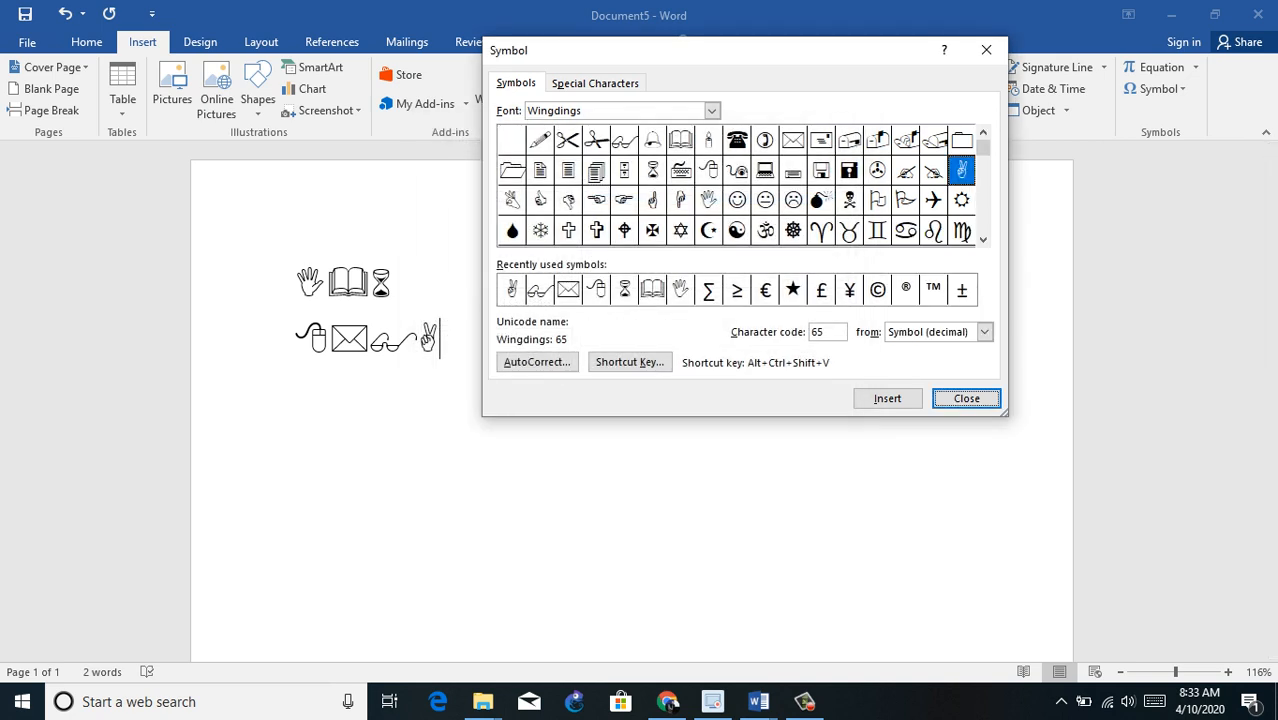
# Step: Assign the keyboard shortcut Ctrl+Shift+B to the Wingdings open book symbol and return to the document
pyautogui.click(680, 140)
pyautogui.click(629, 362)
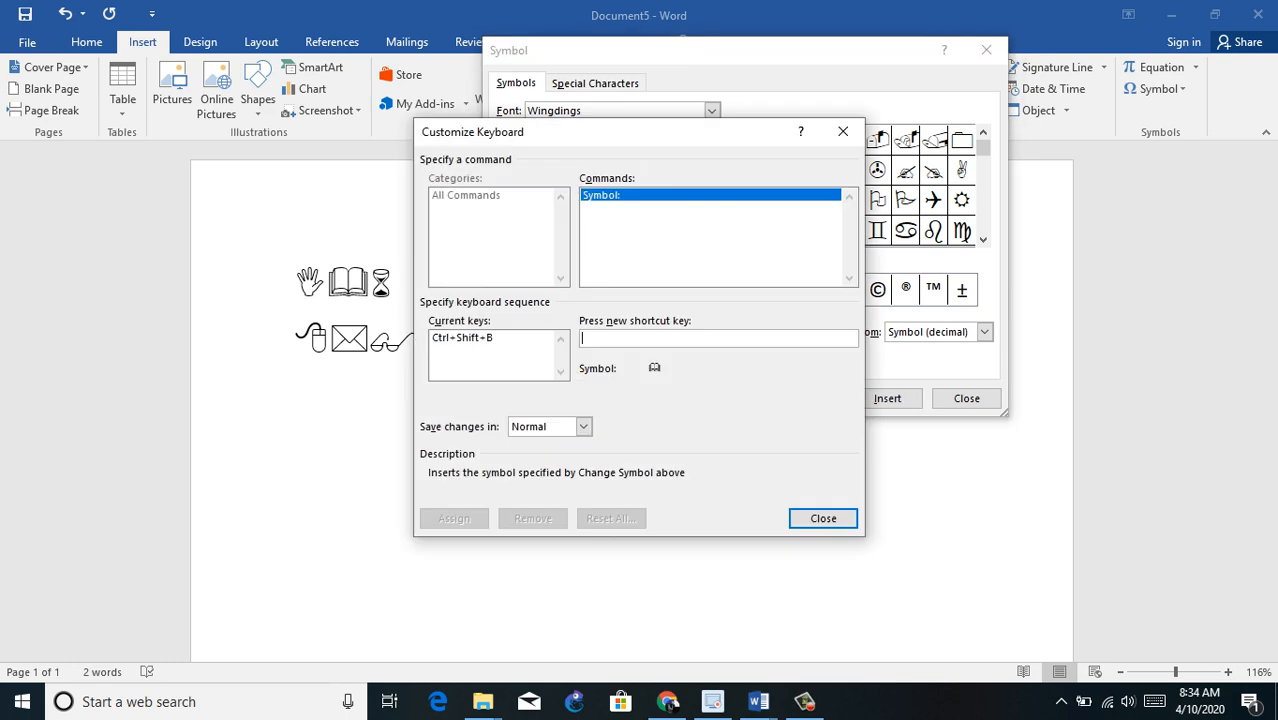
pyautogui.hotkey('ctrl', 'b')
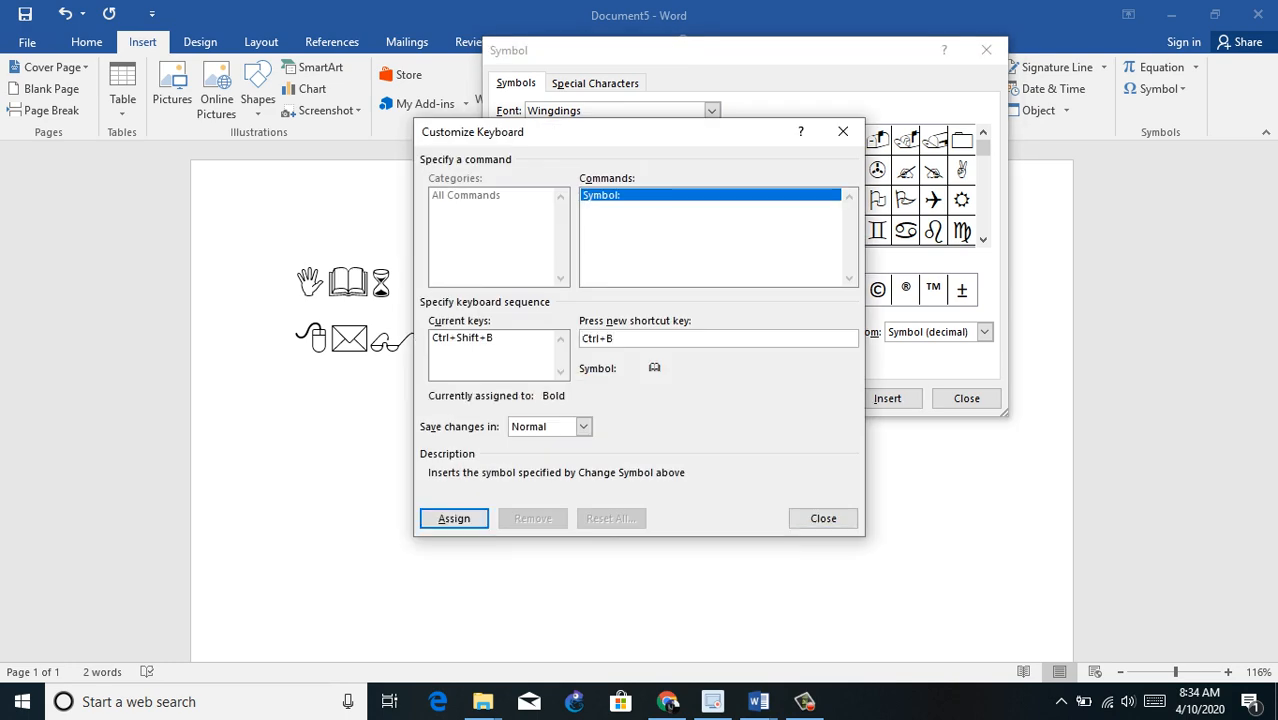
pyautogui.press('BackSpace')
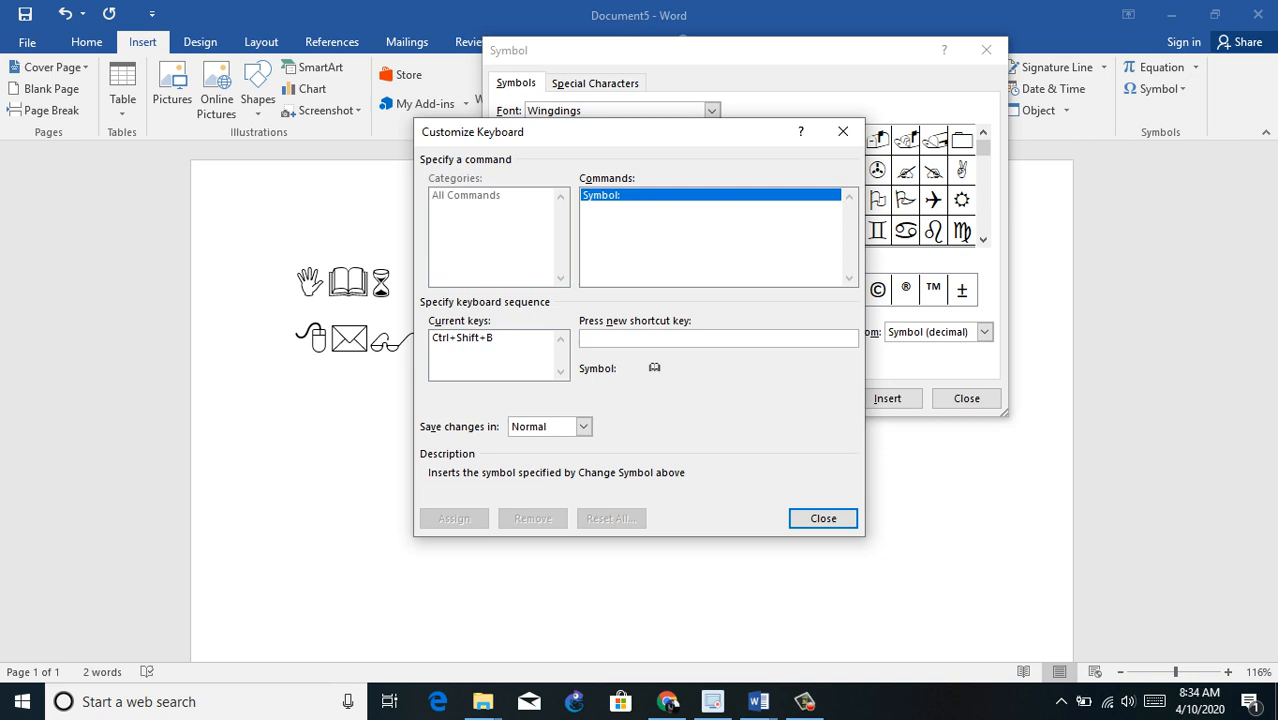
pyautogui.hotkey('ctrl', 'shift', 'b')
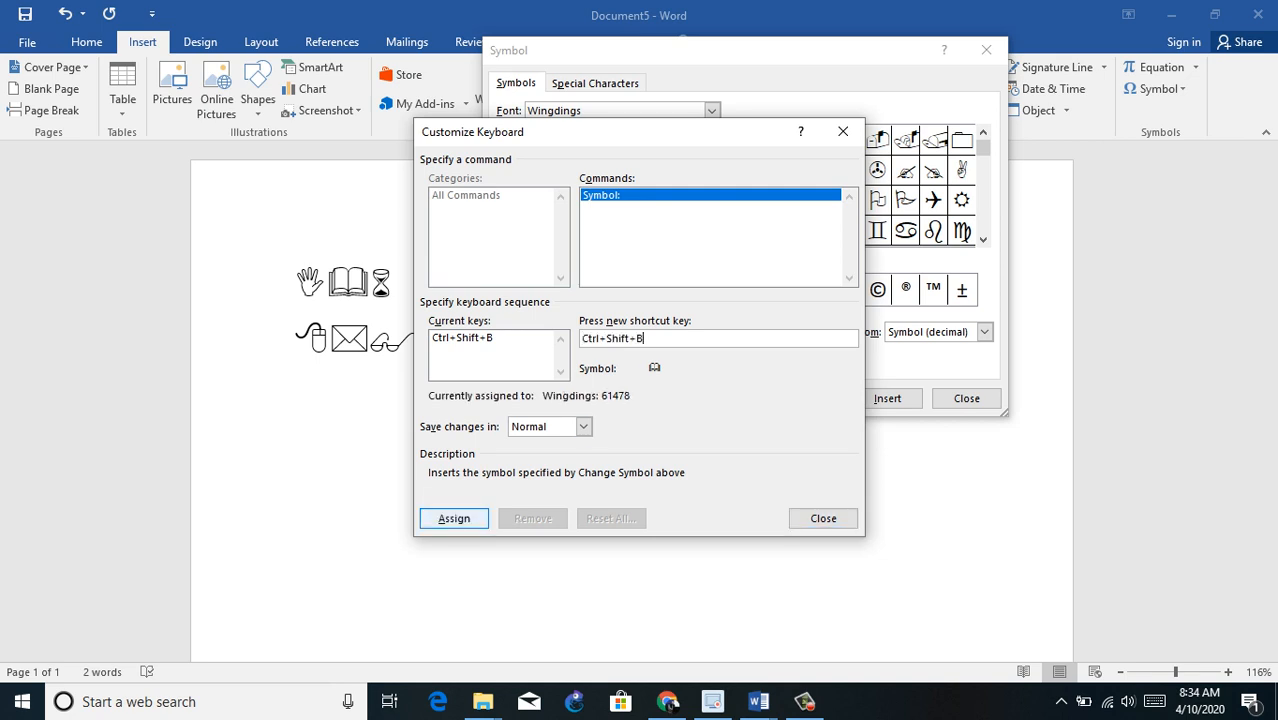
pyautogui.click(454, 518)
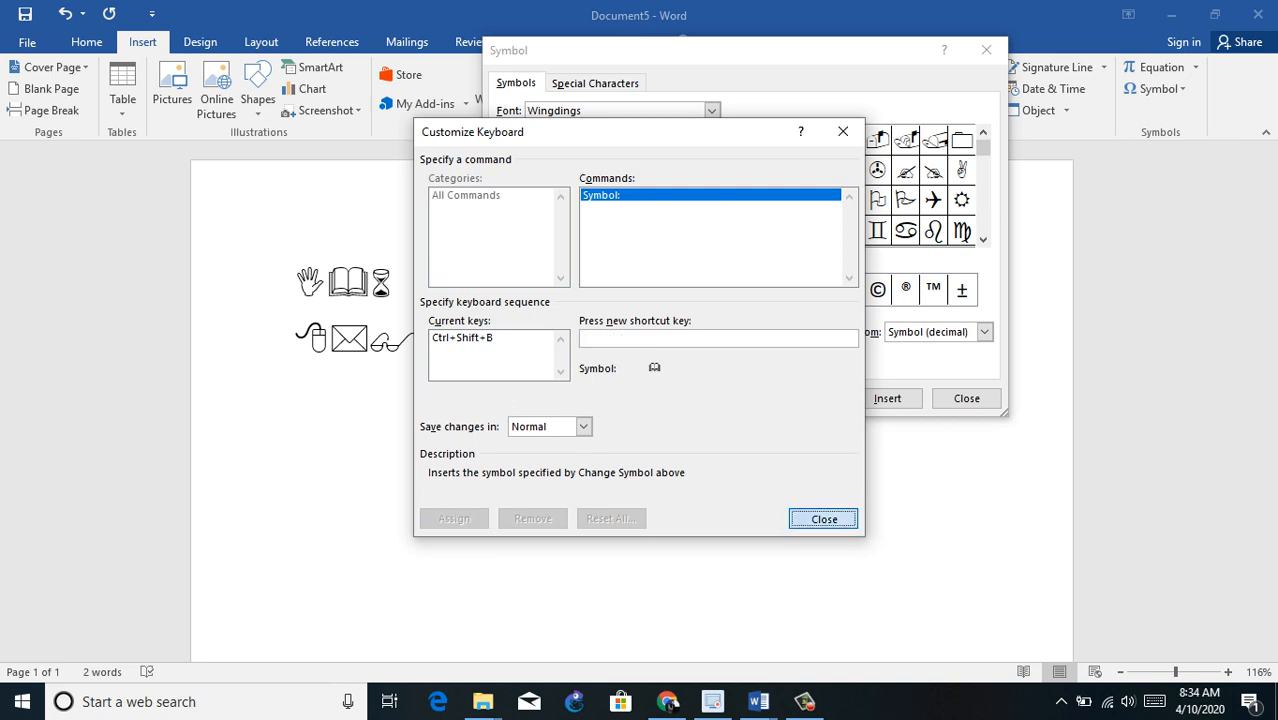
pyautogui.press('Return')
# Step: Insert the open book and victory hand on a third line using their assigned shortcuts, and start a fourth line
pyautogui.press('Return')
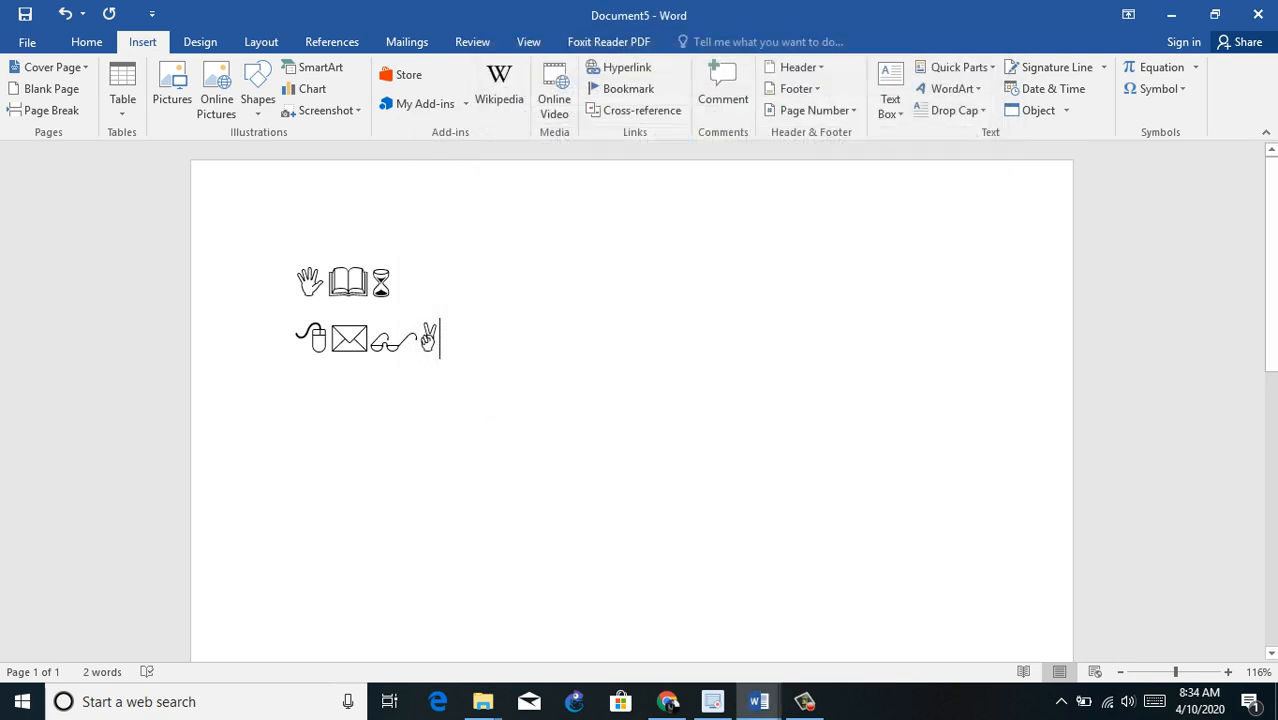
pyautogui.press('Return')
pyautogui.hotkey('ctrl', 'shift', 'b')
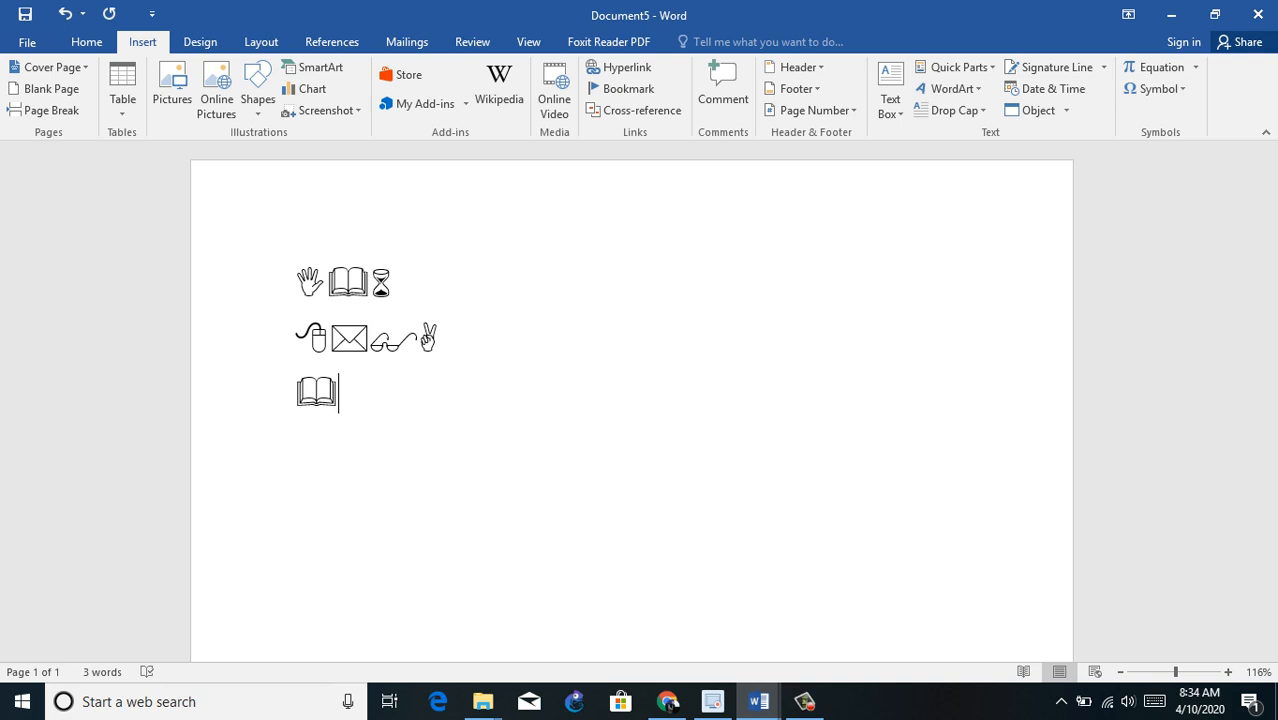
pyautogui.hotkey('ctrl', 'shift', 'v')
pyautogui.press('Return')
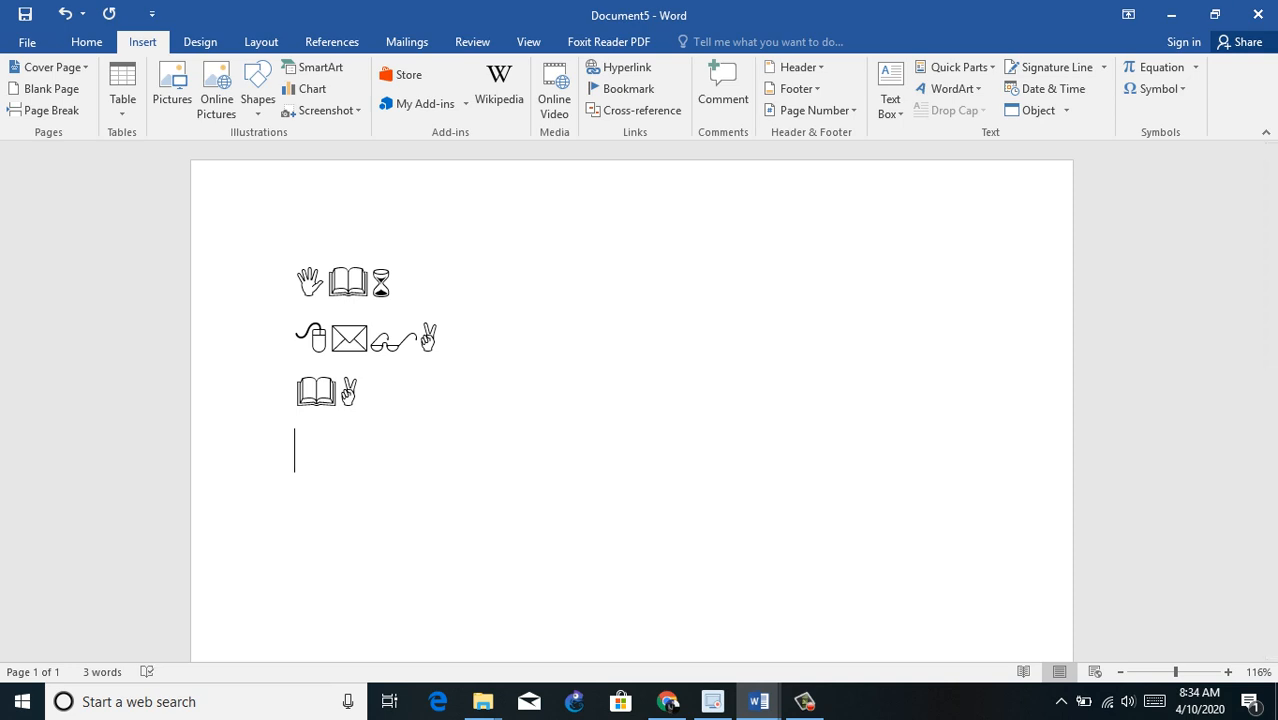
# Step: Examine the AutoCorrect replacements for symbols with the plain text option, and return to the document without saving
pyautogui.click(1155, 88)
pyautogui.click(1190, 226)
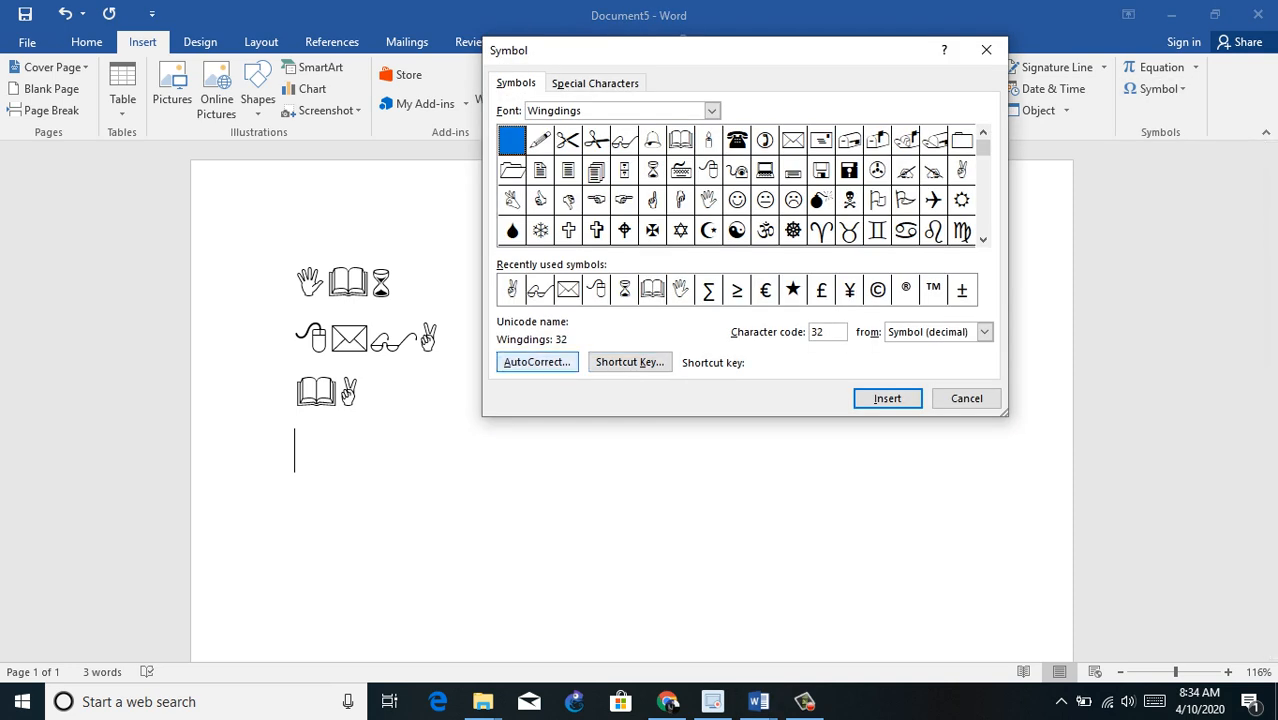
pyautogui.click(537, 362)
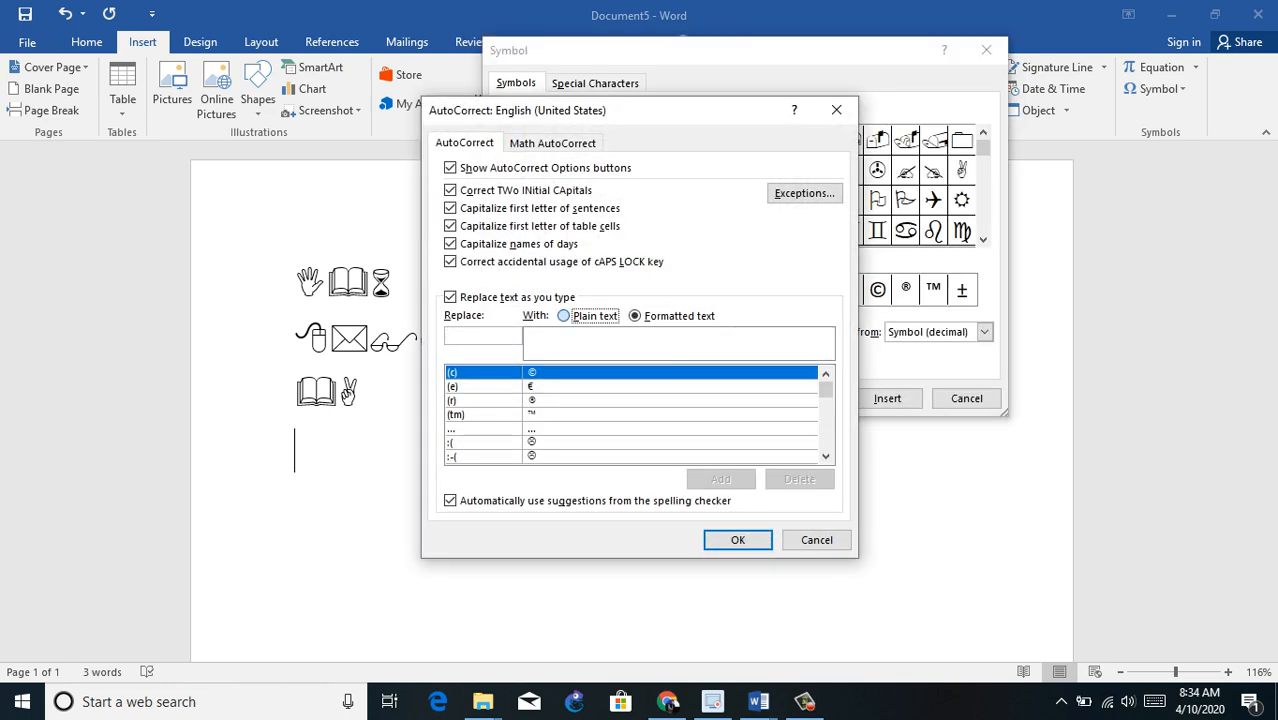
pyautogui.click(563, 316)
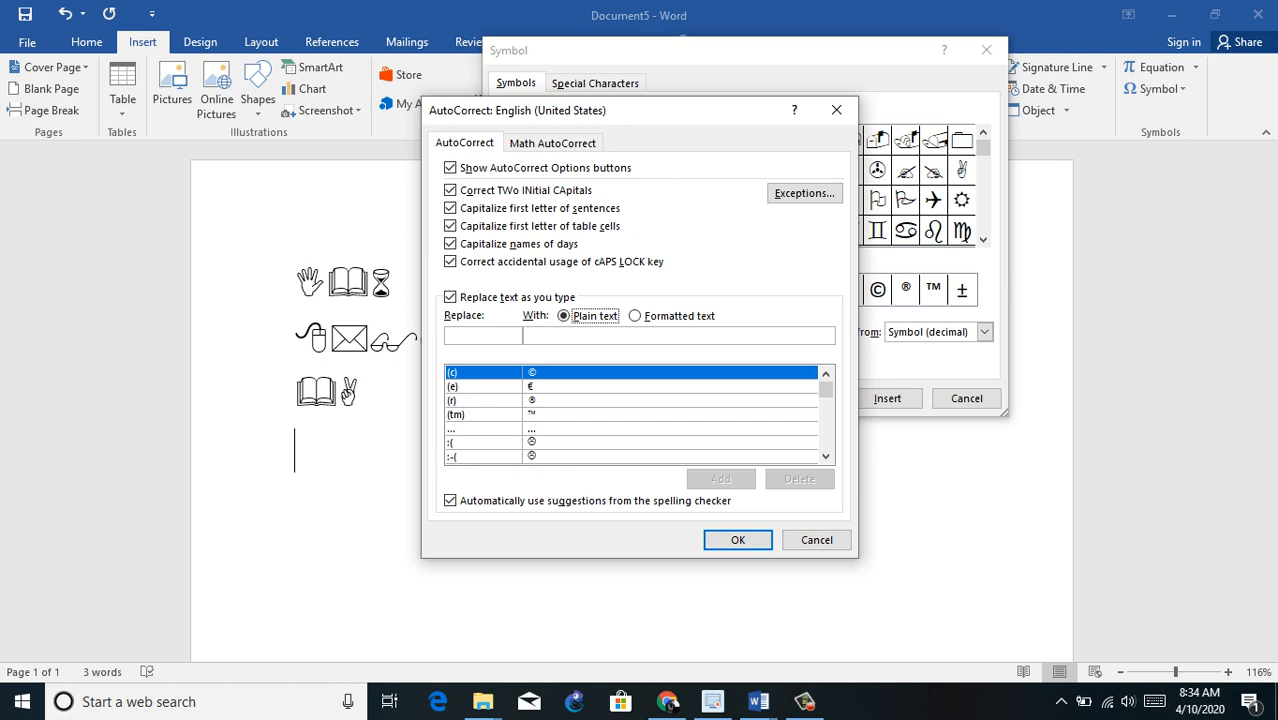
pyautogui.click(826, 456)
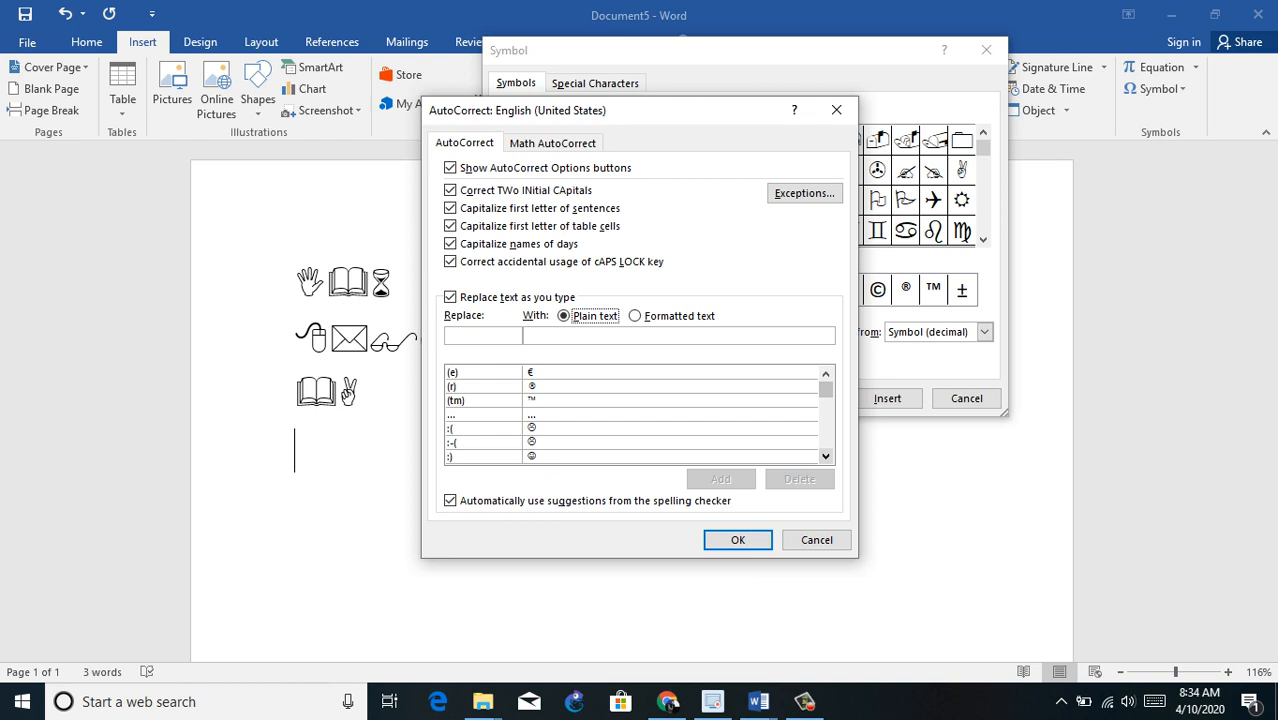
pyautogui.click(816, 539)
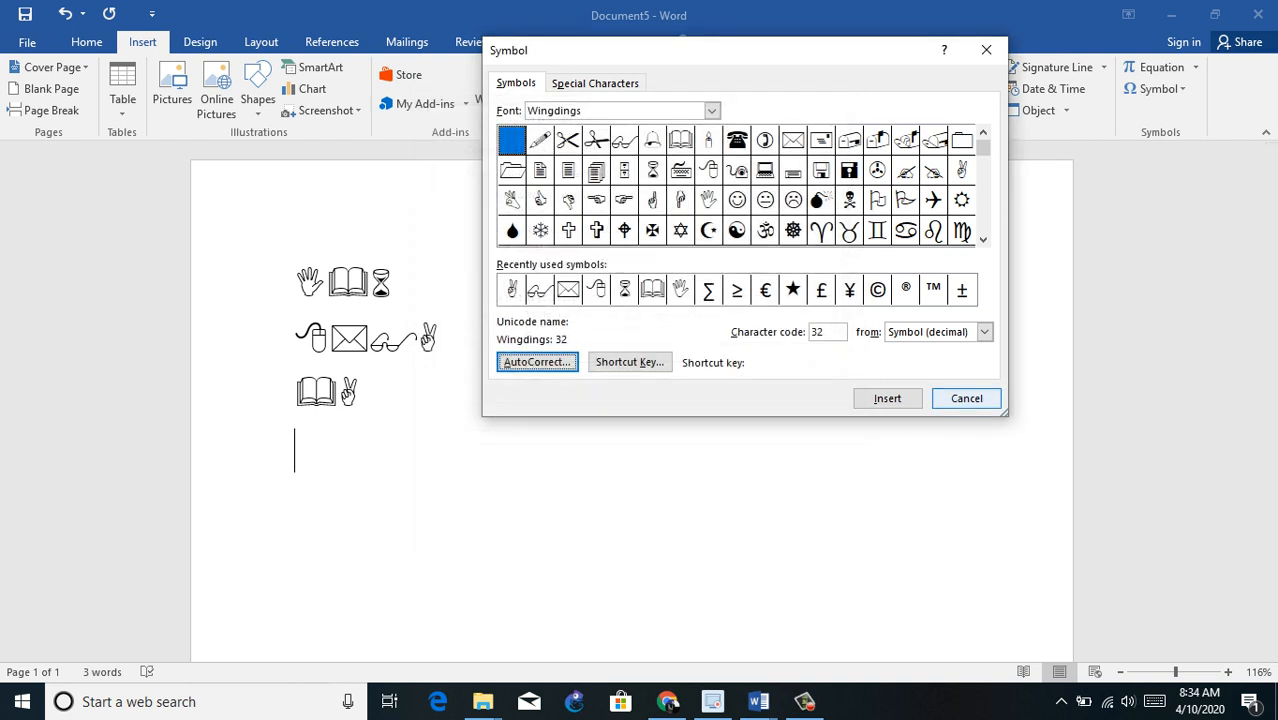
pyautogui.click(966, 398)
# Step: Enter (c) on the fourth line so AutoCorrect turns it into the copyright symbol, and start a new line
pyautogui.write('(')
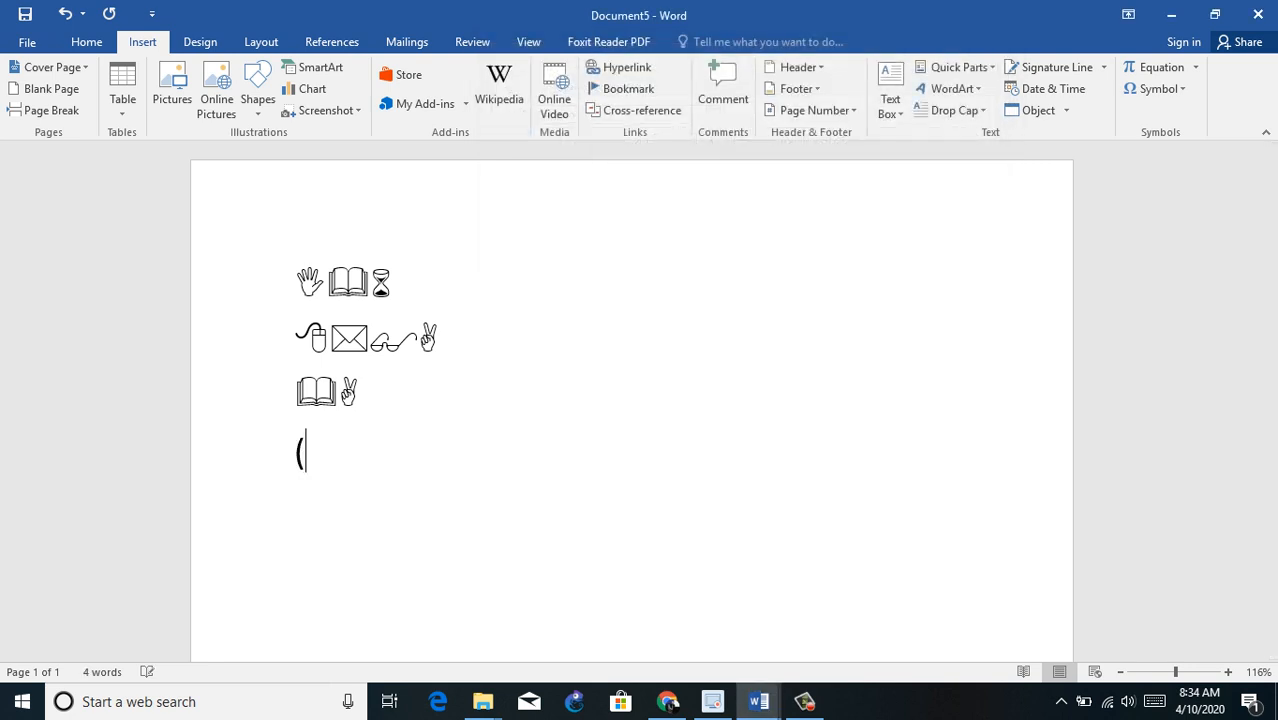
pyautogui.write('c)')
pyautogui.press('Return')
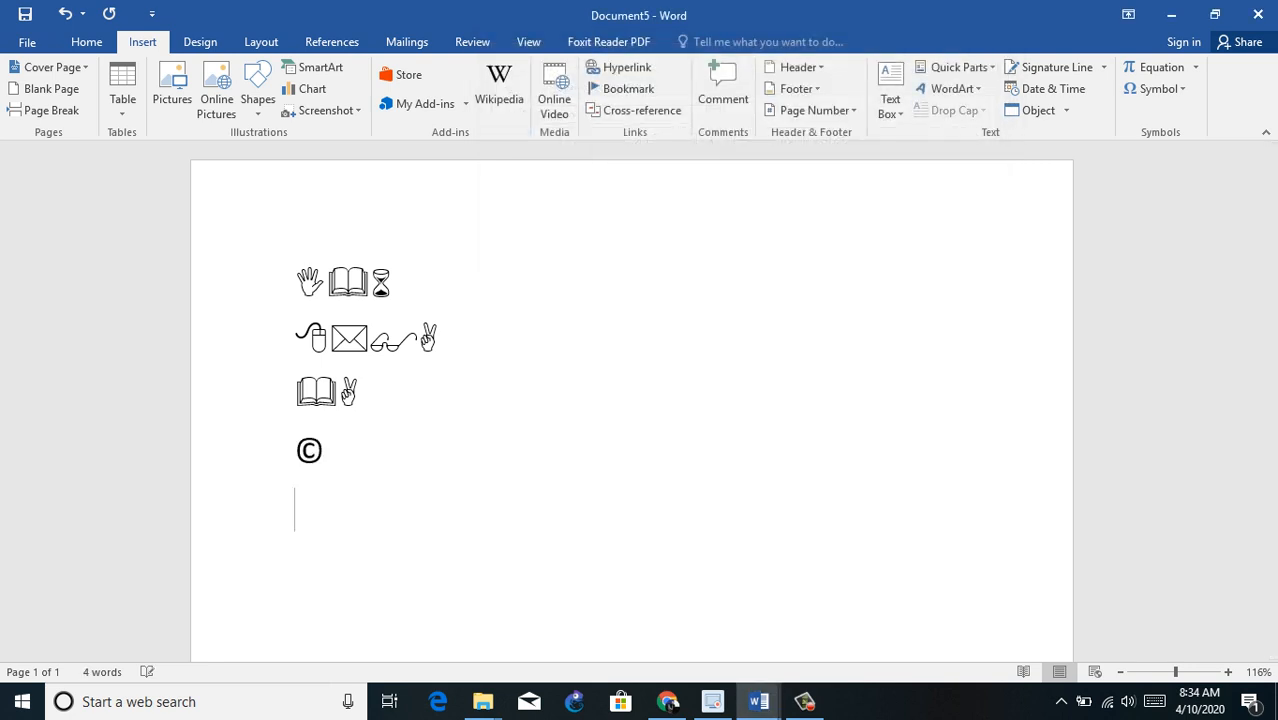
# Step: Enter (r) on the line below the copyright symbol so AutoCorrect turns it into the registered symbol, and start a new line
pyautogui.write('(r)')
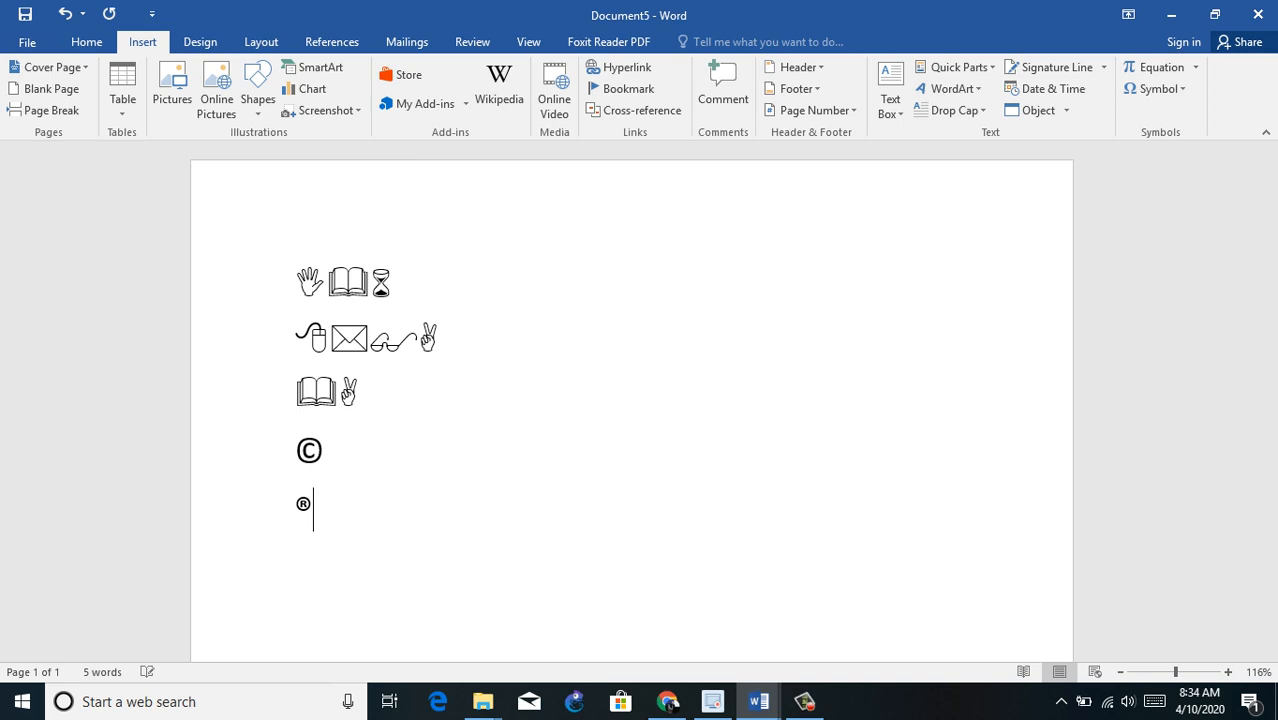
pyautogui.press('Return')
# Step: Examine the AutoCorrect replacements for the ellipsis and the sad face, and return to the document without saving
pyautogui.click(1155, 88)
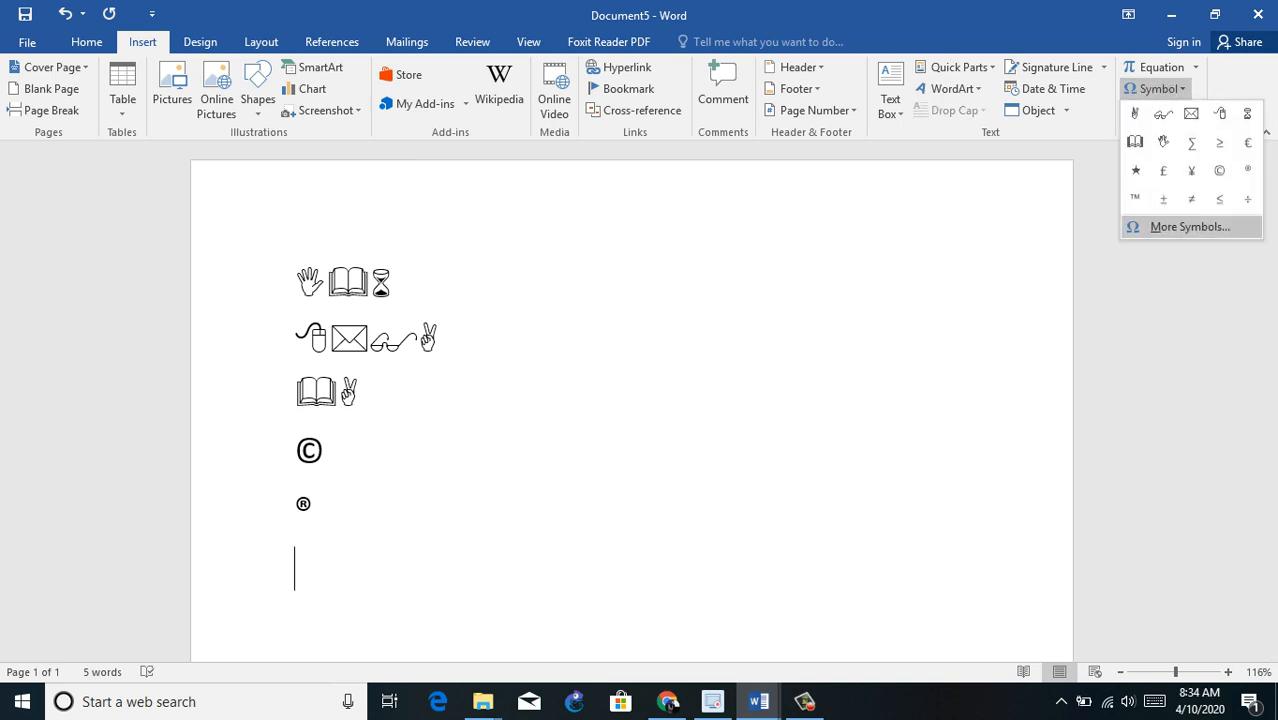
pyautogui.click(1180, 226)
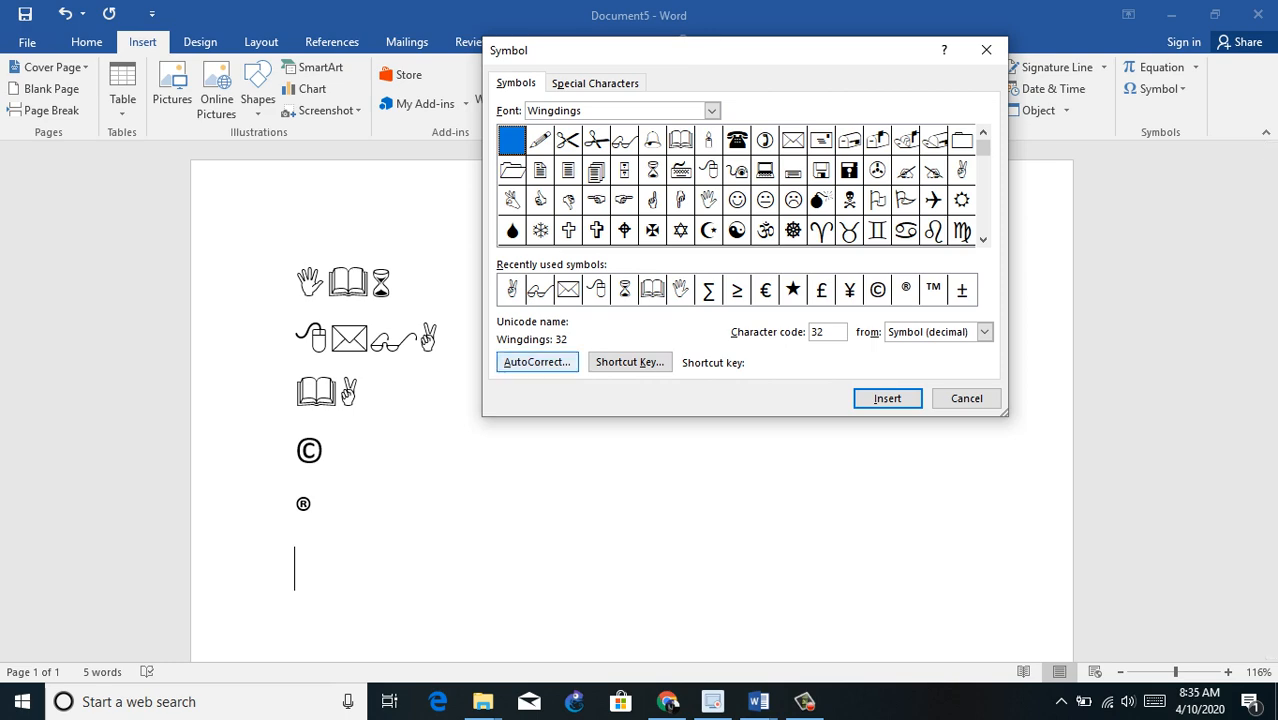
pyautogui.click(537, 362)
pyautogui.click(564, 316)
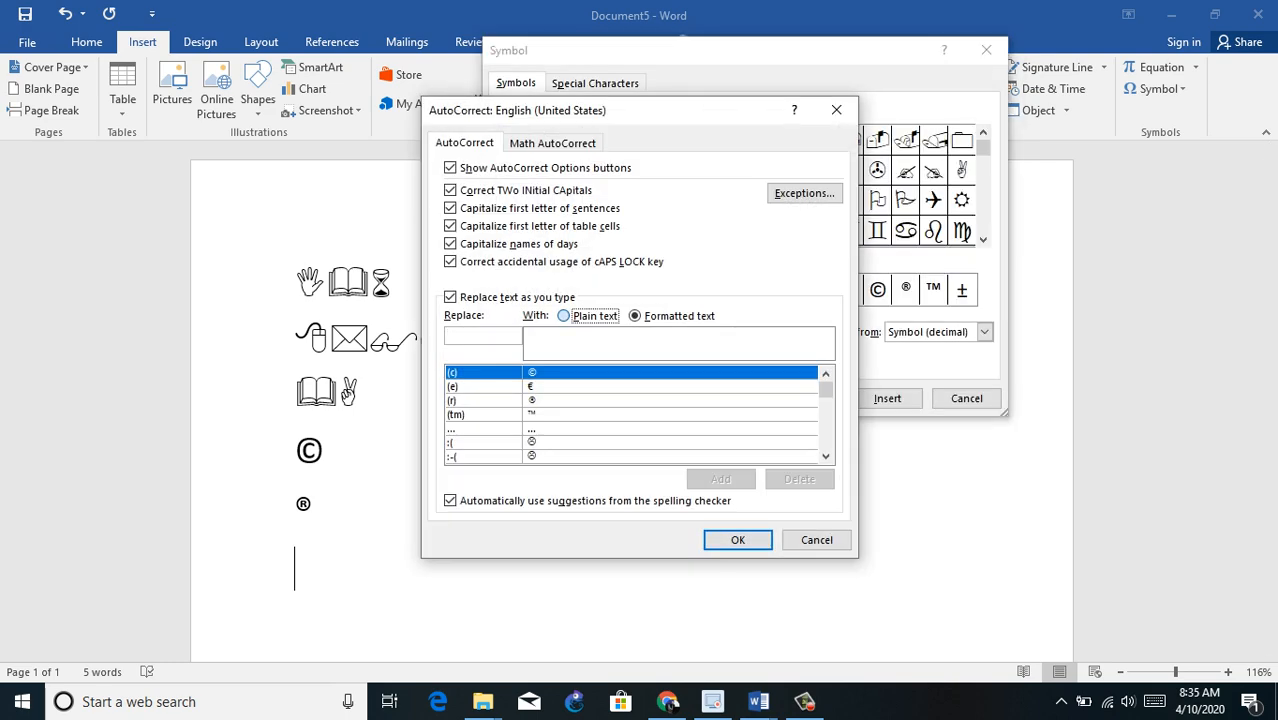
pyautogui.click(580, 429)
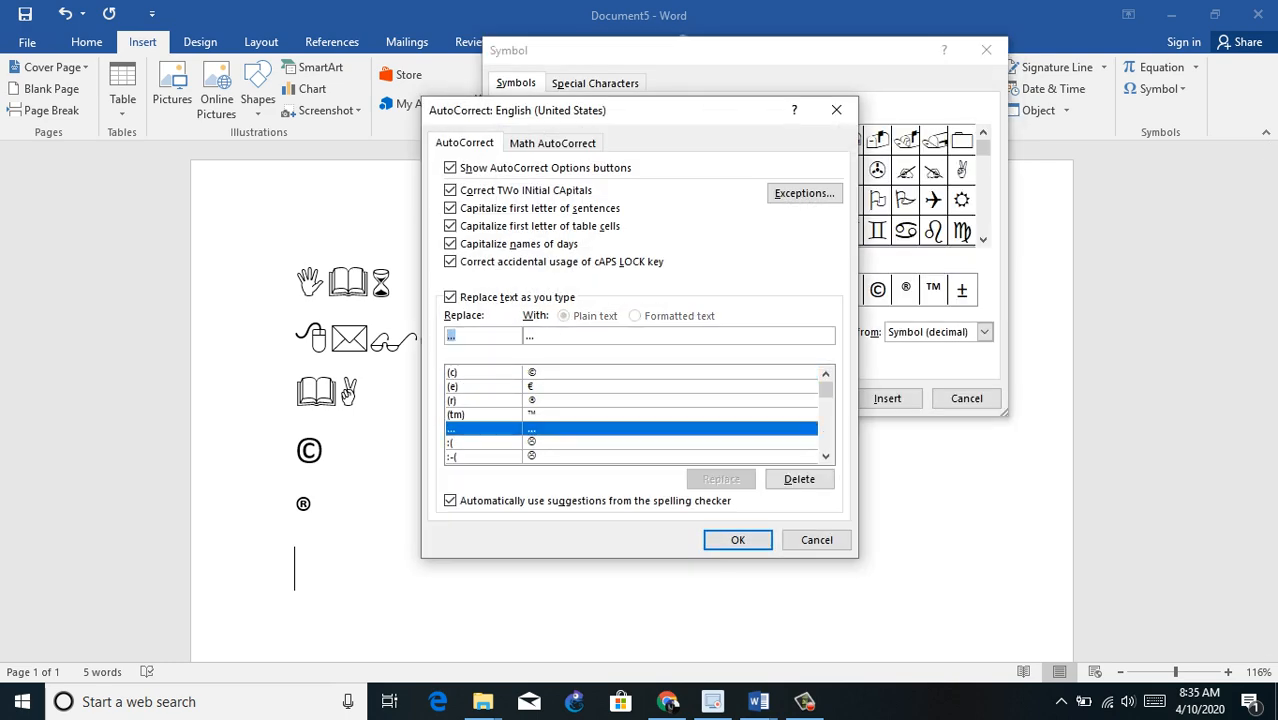
pyautogui.click(826, 457)
pyautogui.click(826, 457)
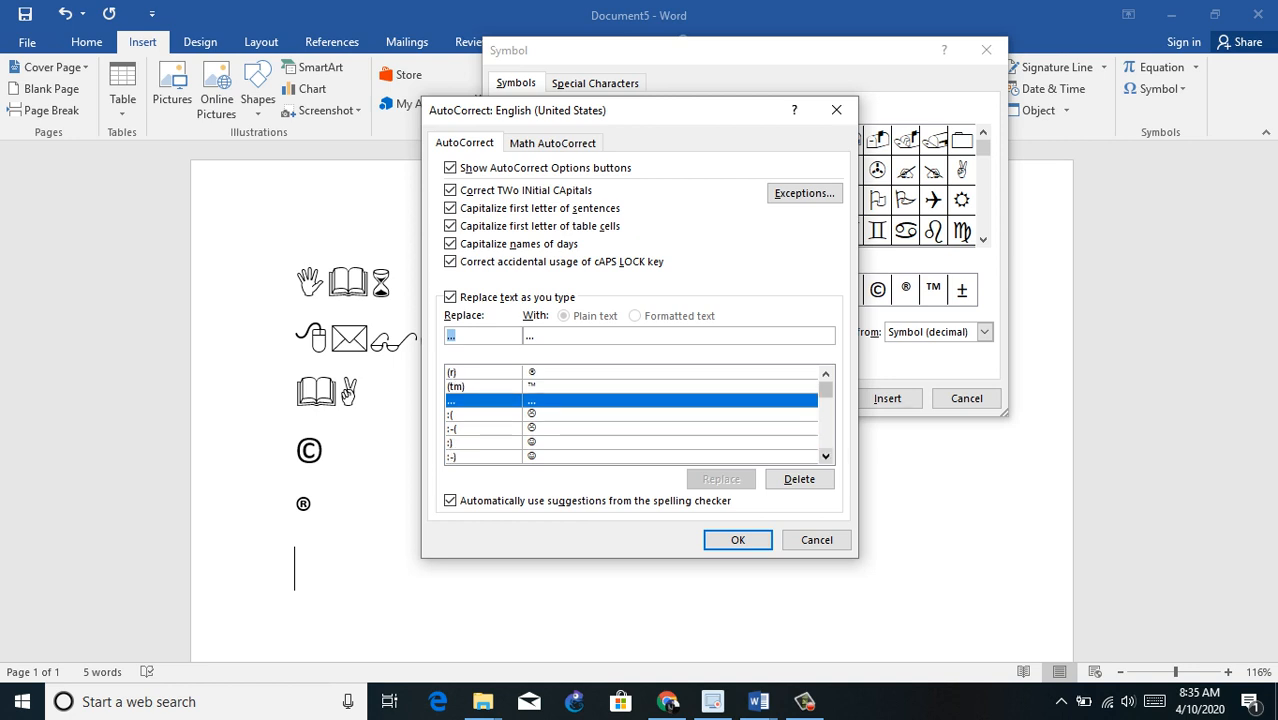
pyautogui.click(826, 457)
pyautogui.click(580, 400)
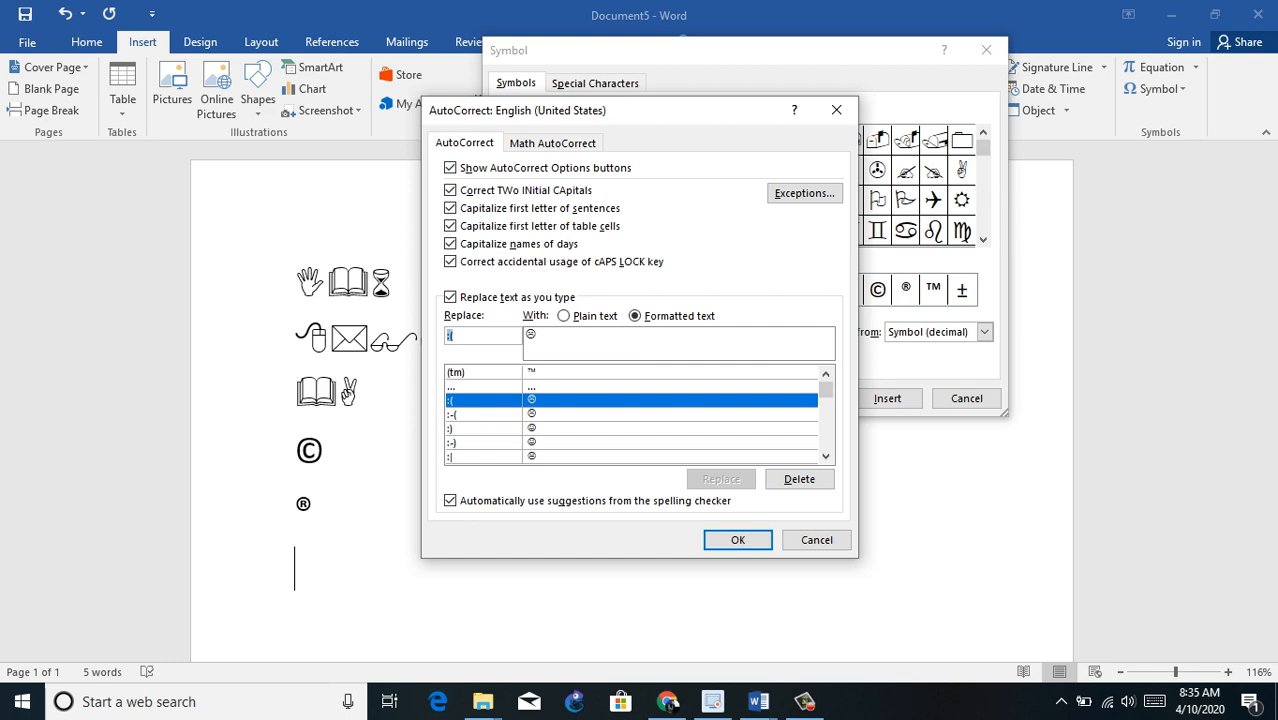
pyautogui.click(816, 540)
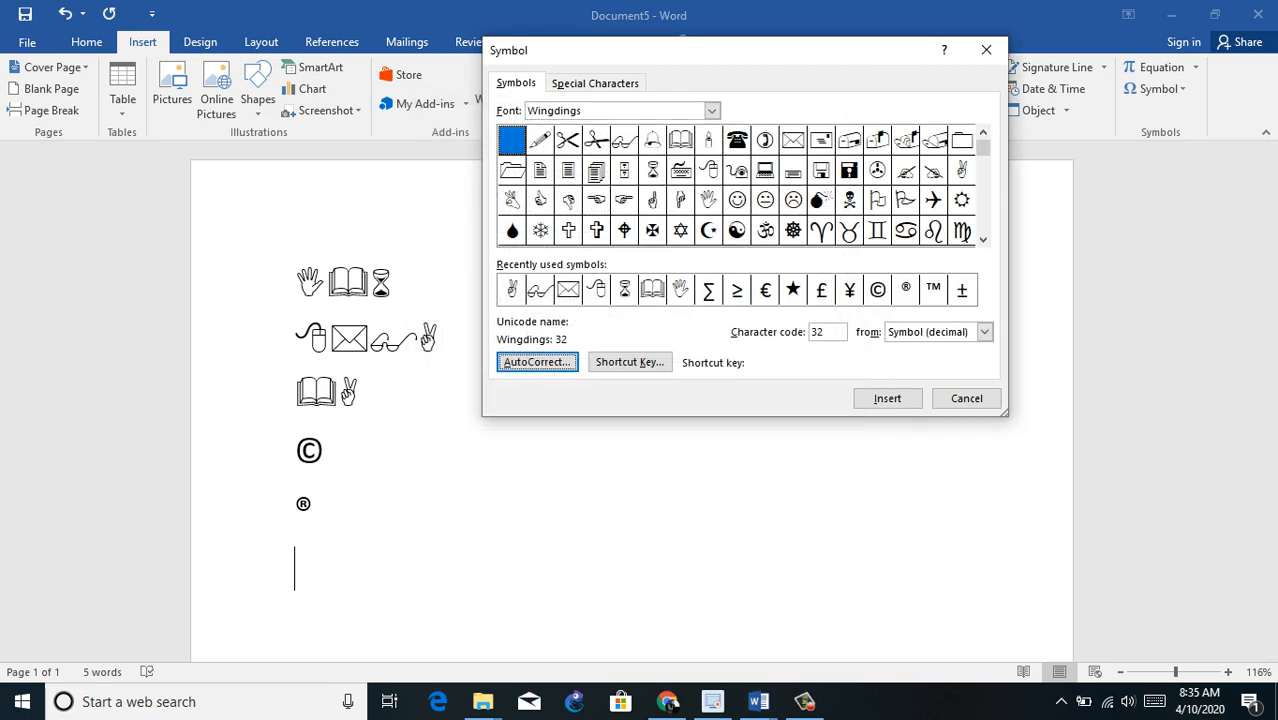
pyautogui.click(966, 398)
# Step: Enter :( and :) on separate lines so AutoCorrect turns them into a sad face and a smiley, and start a new line
pyautogui.write(':')
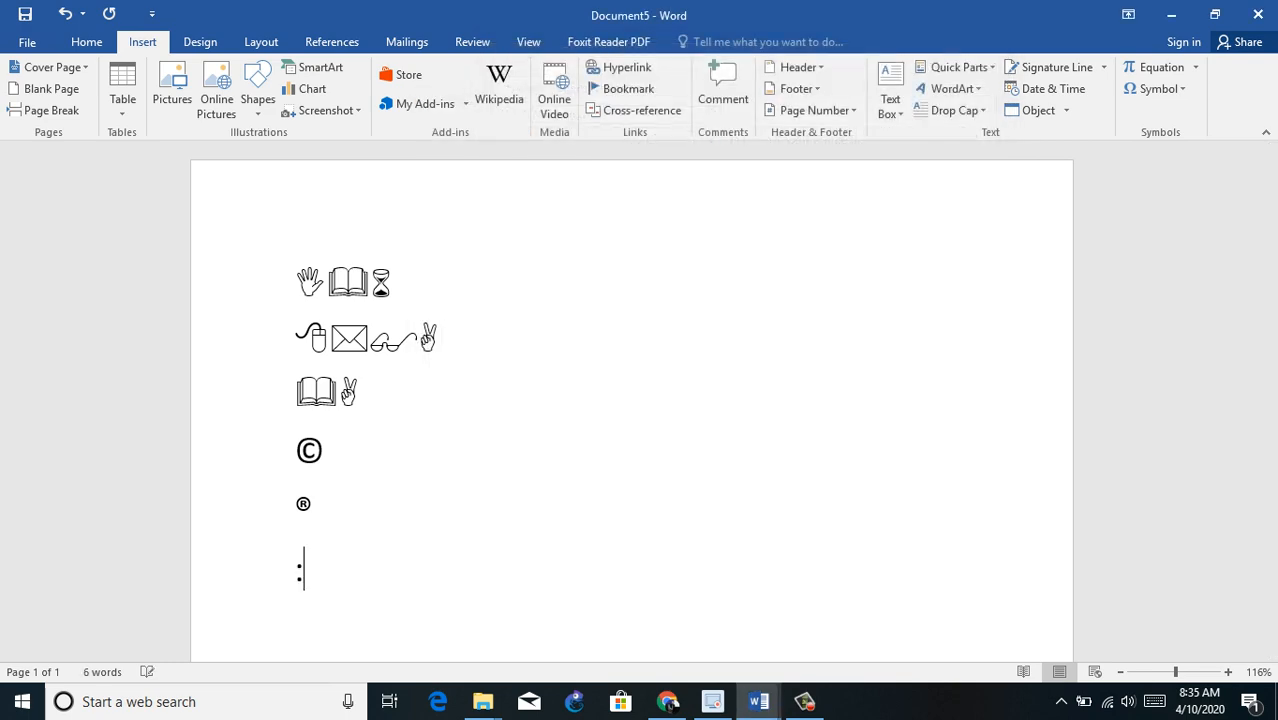
pyautogui.write('(')
pyautogui.press('Return')
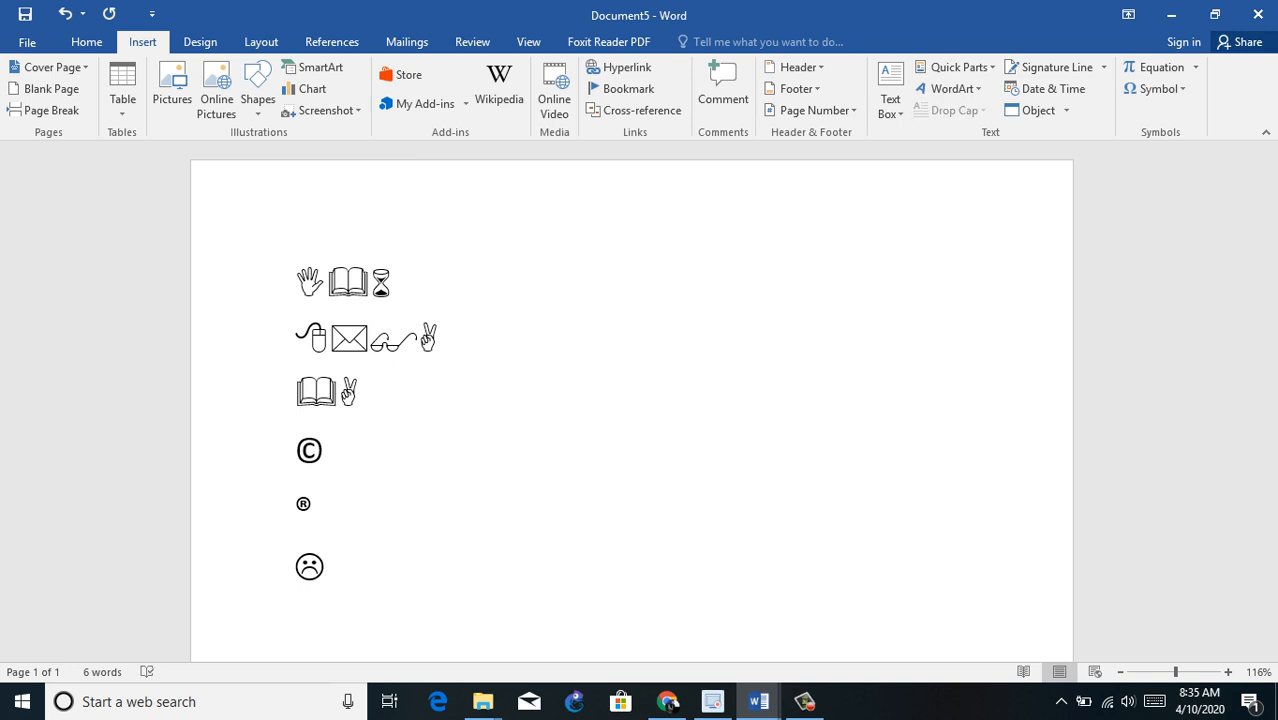
pyautogui.write(':)')
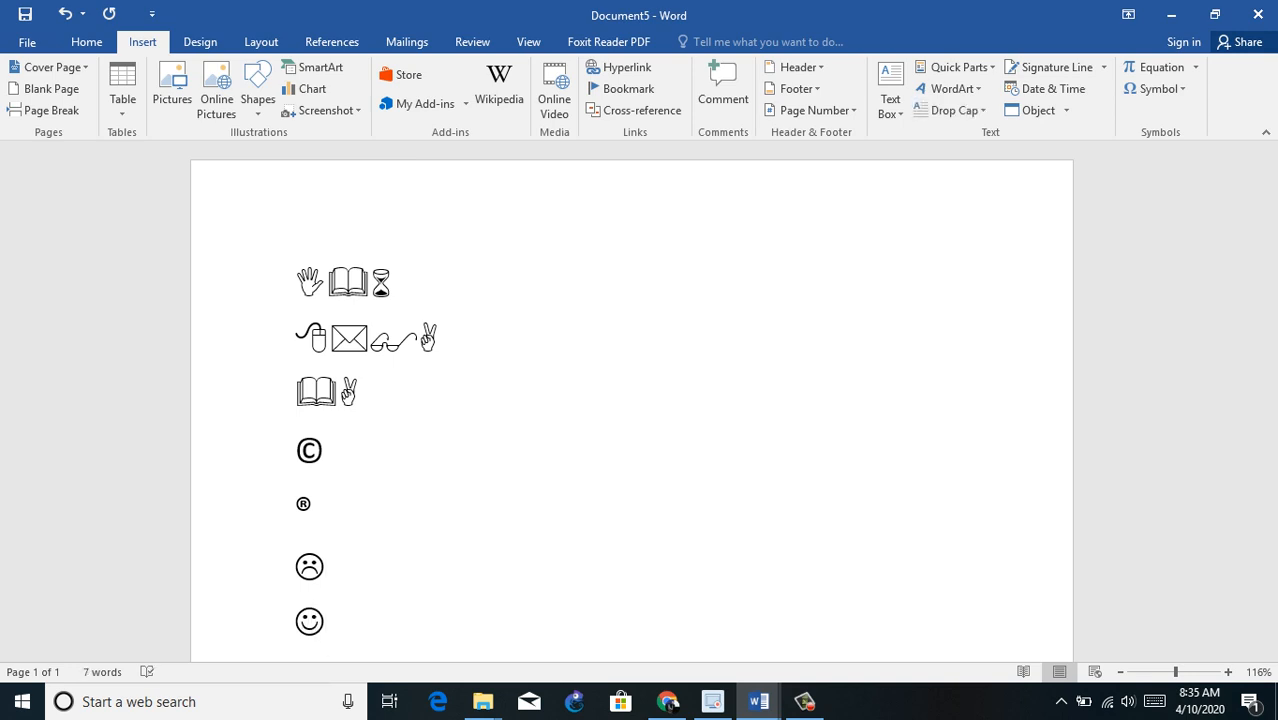
pyautogui.press('Return')
# Step: Enter :) below the smiley, undo its AutoCorrect replacement to keep the plain characters, and start a new line
pyautogui.write(':')
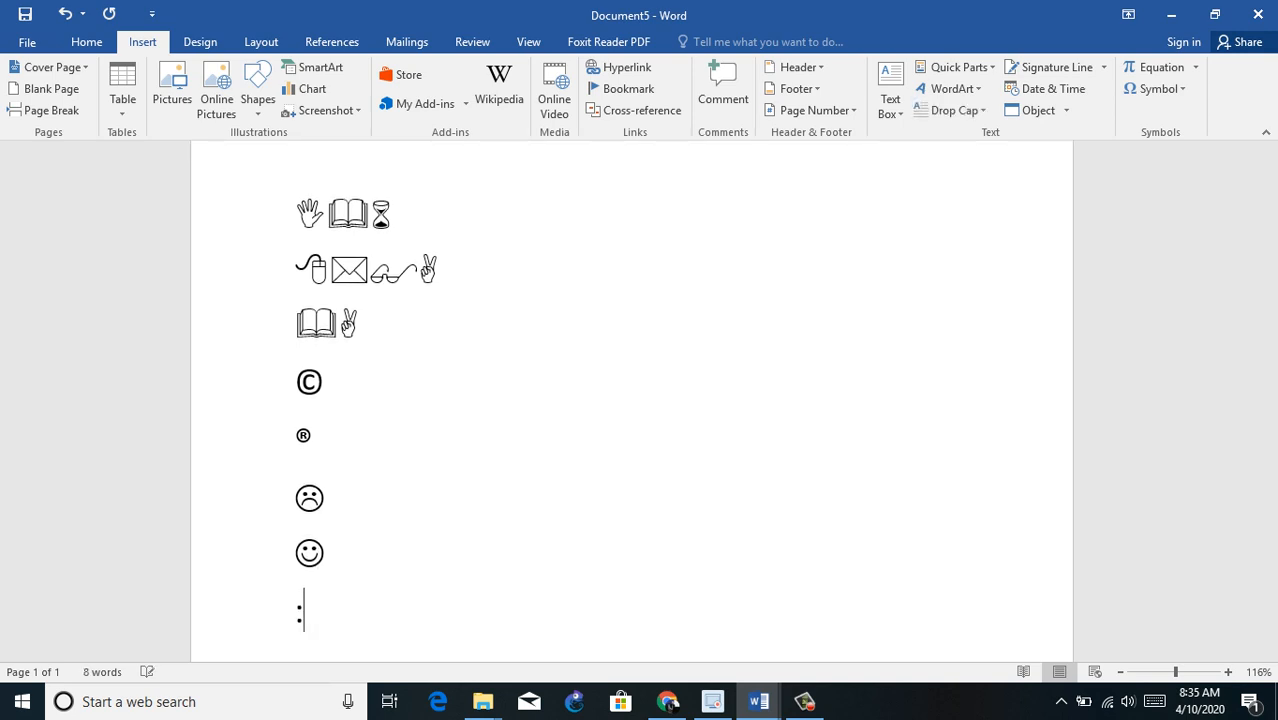
pyautogui.write(')')
pyautogui.hotkey('ctrl', 'z')
pyautogui.press('Return')
# Step: Below the plain :) line, enter :) and :( on separate lines to get a smiley and a sad face, and start a new line
pyautogui.write(':)')
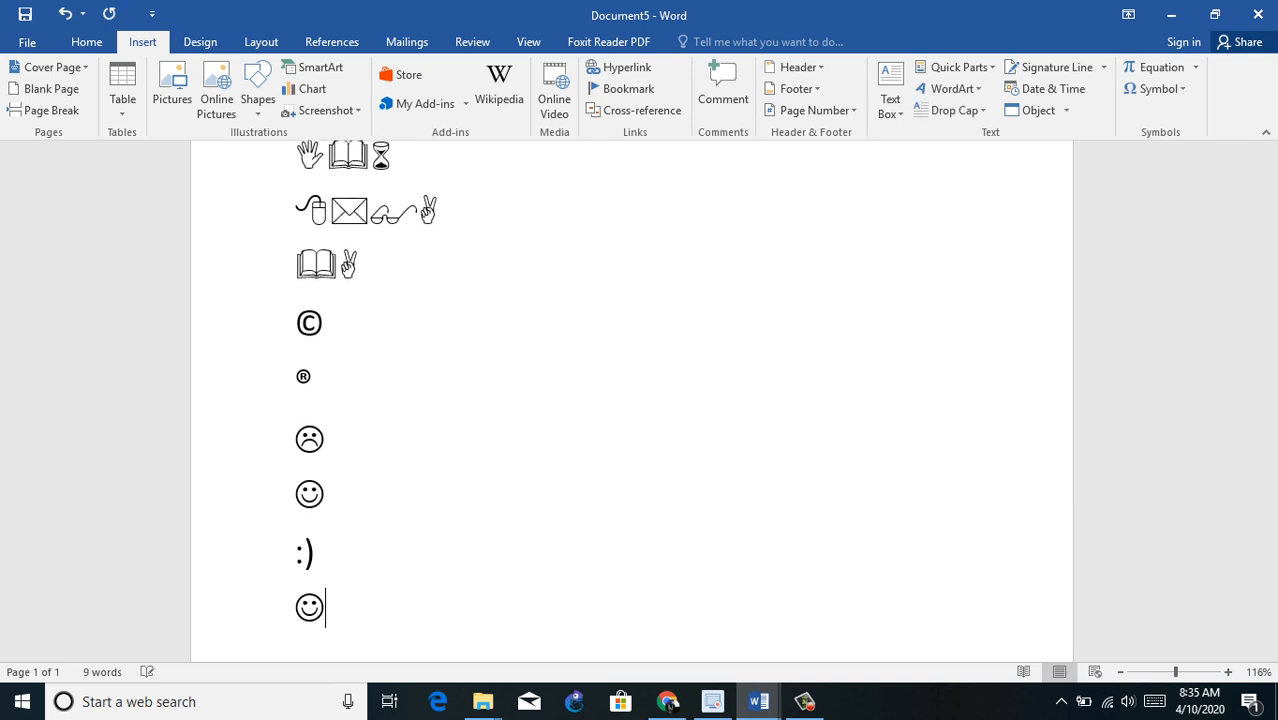
pyautogui.press('Return')
pyautogui.write(':')
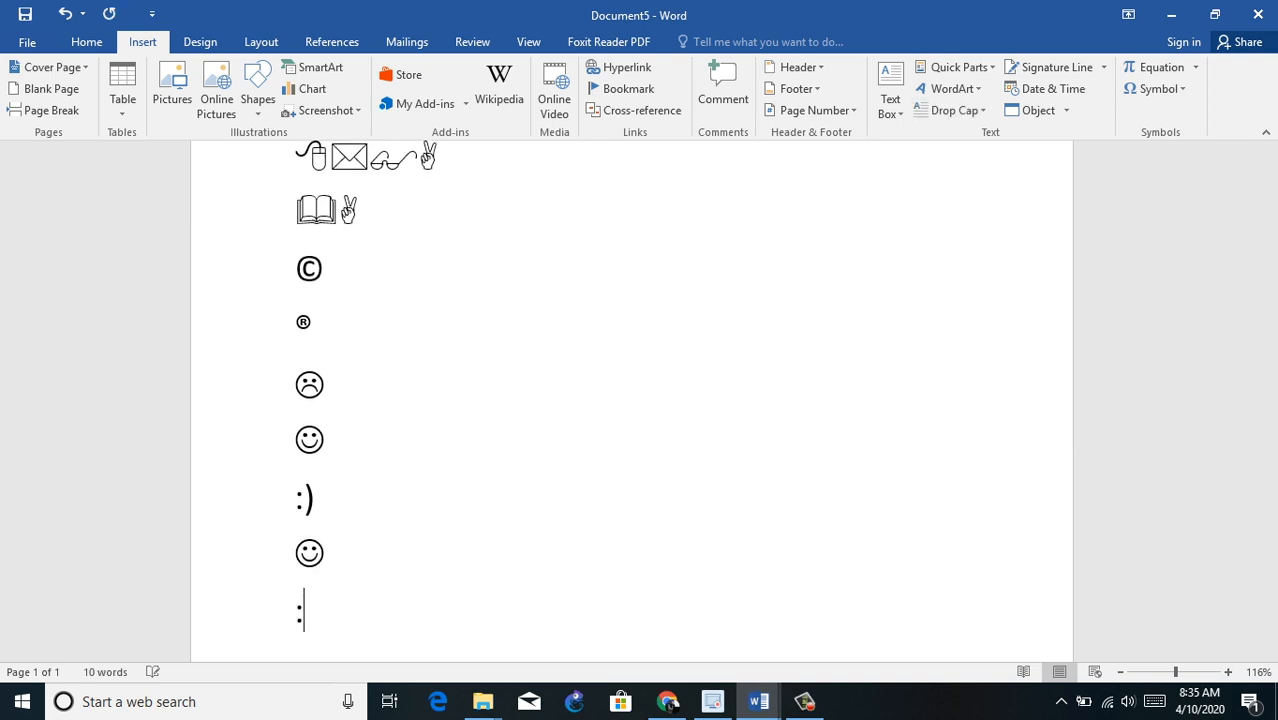
pyautogui.write('(')
pyautogui.press('Return')
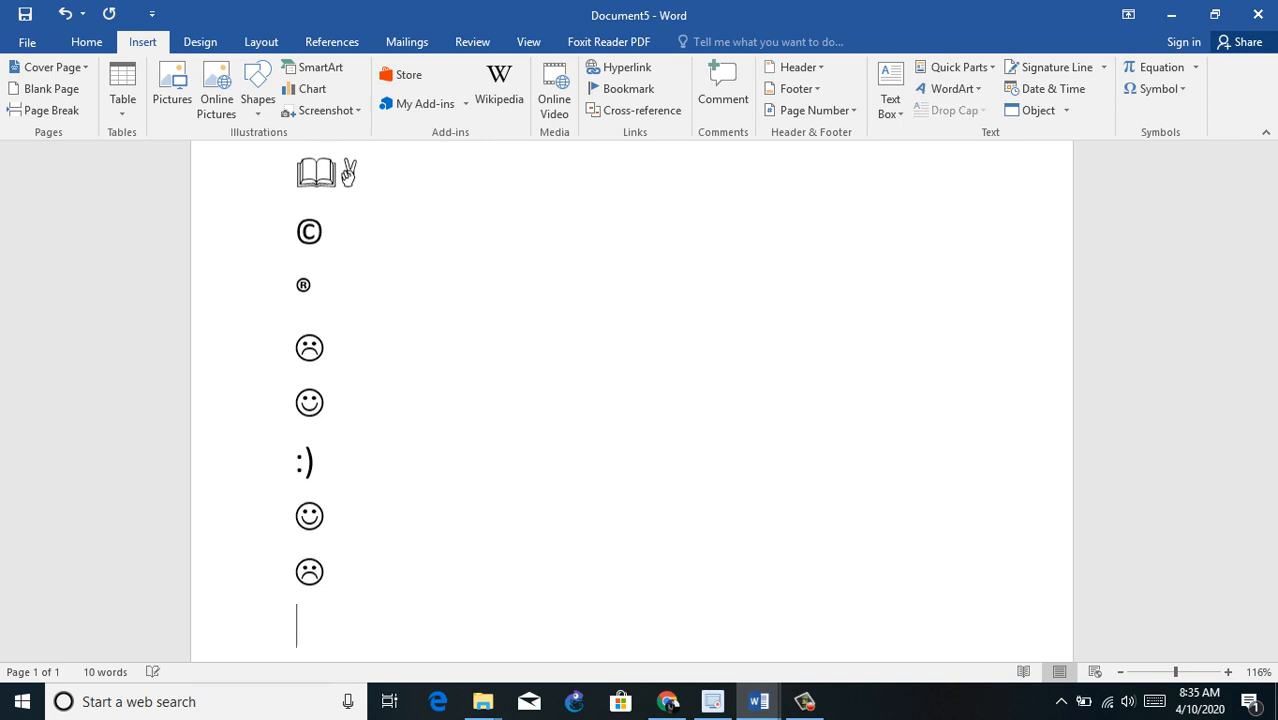
# Step: Enter (tm) below the last sad face so AutoCorrect turns it into the trademark symbol, and start a new line
pyautogui.write('(')
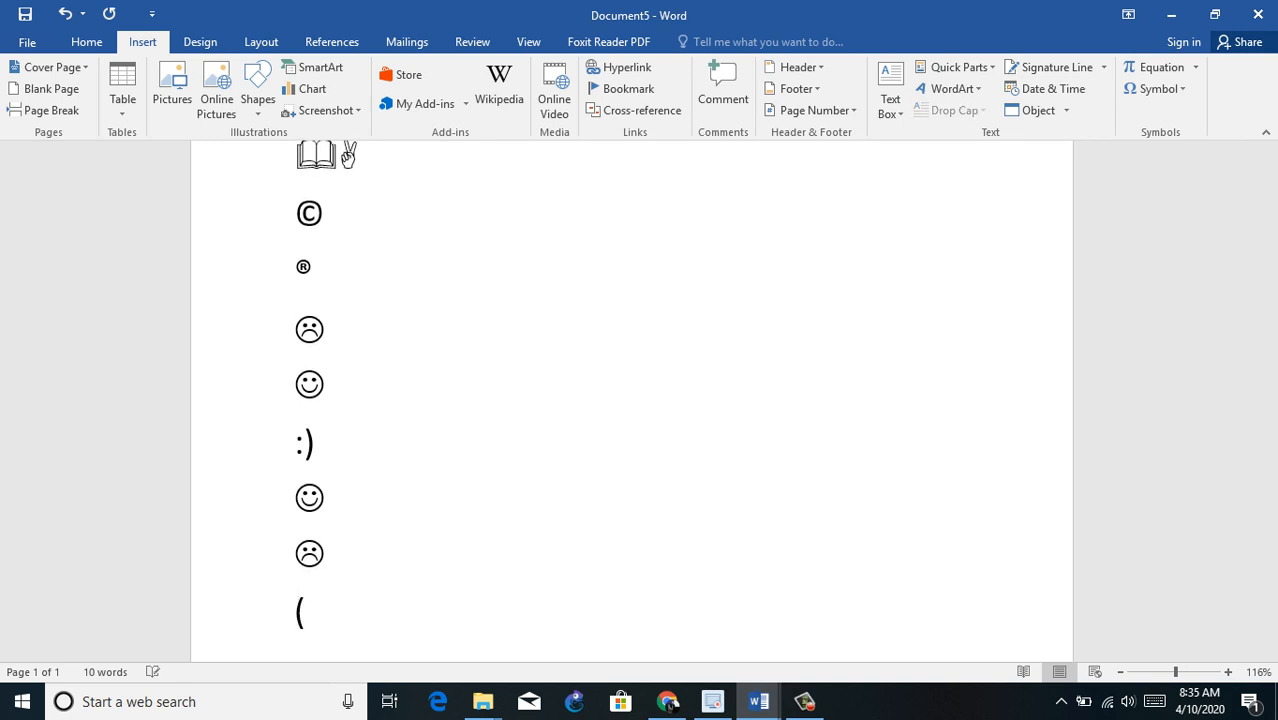
pyautogui.write('tm)')
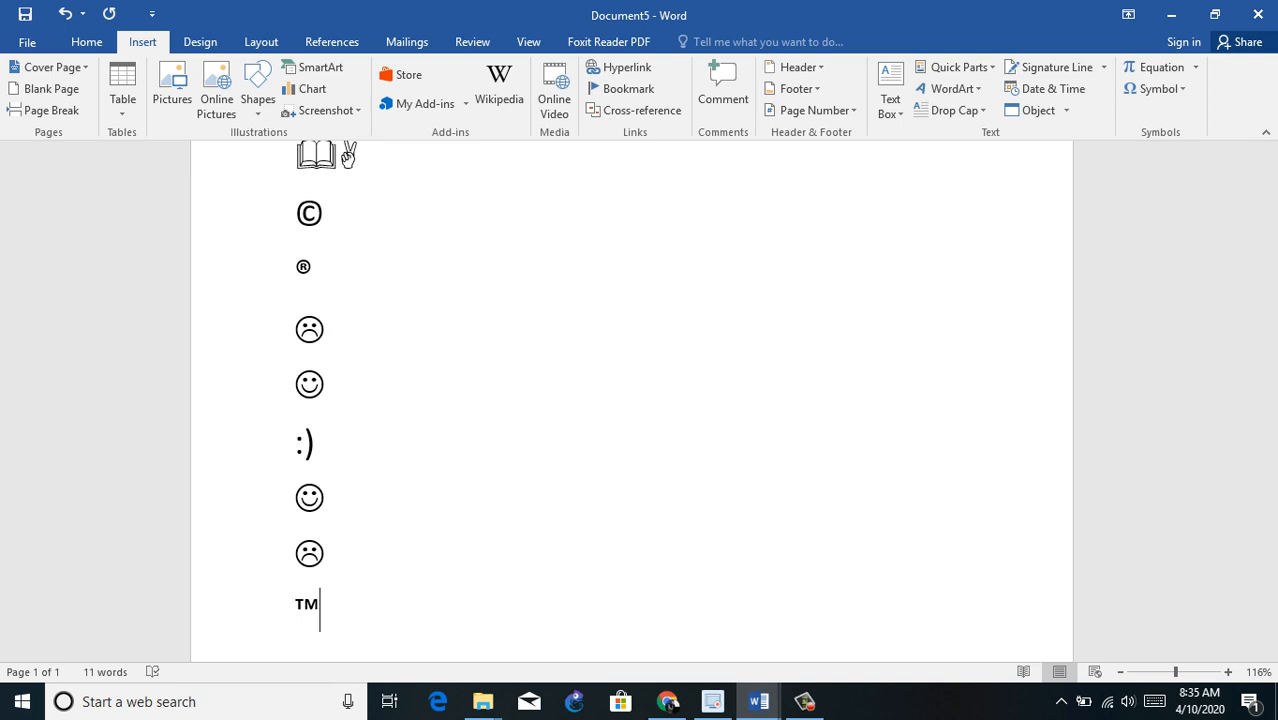
pyautogui.press('Return')
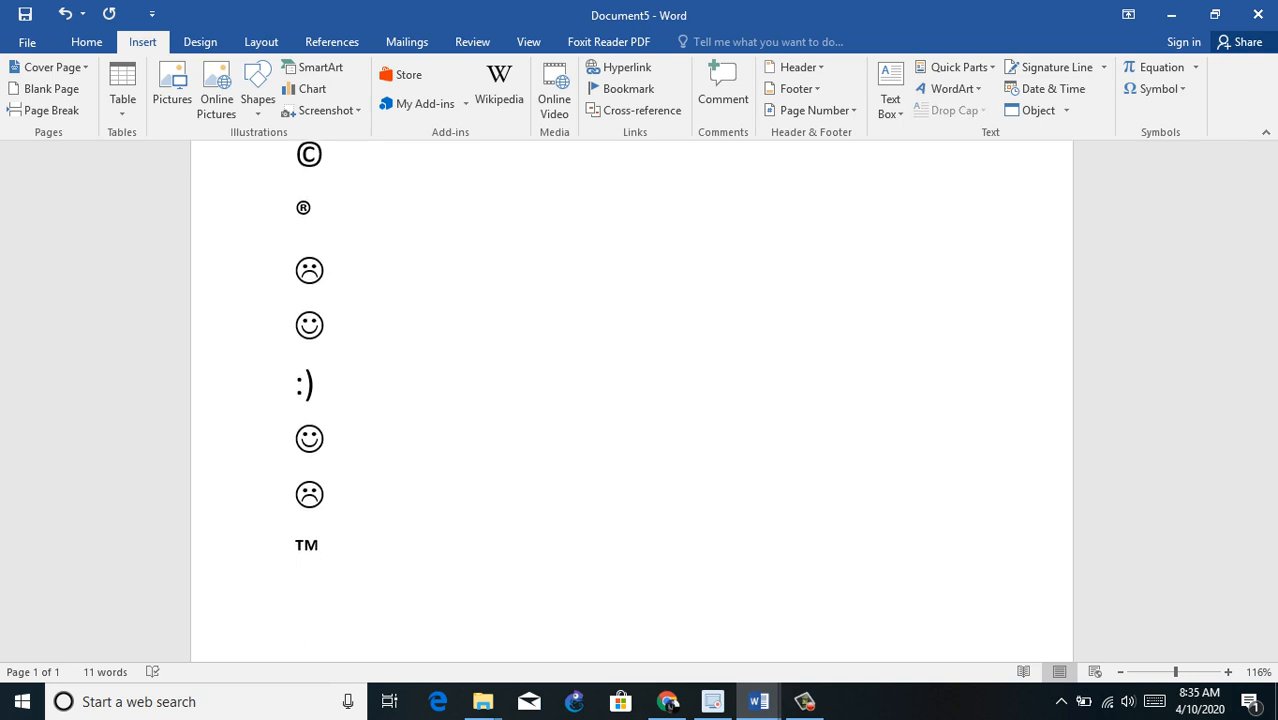
# Step: Enter the misspellings "abbout" and "aboutit" on separate lines so AutoCorrect changes them to "About" and "About it"
pyautogui.write('about')
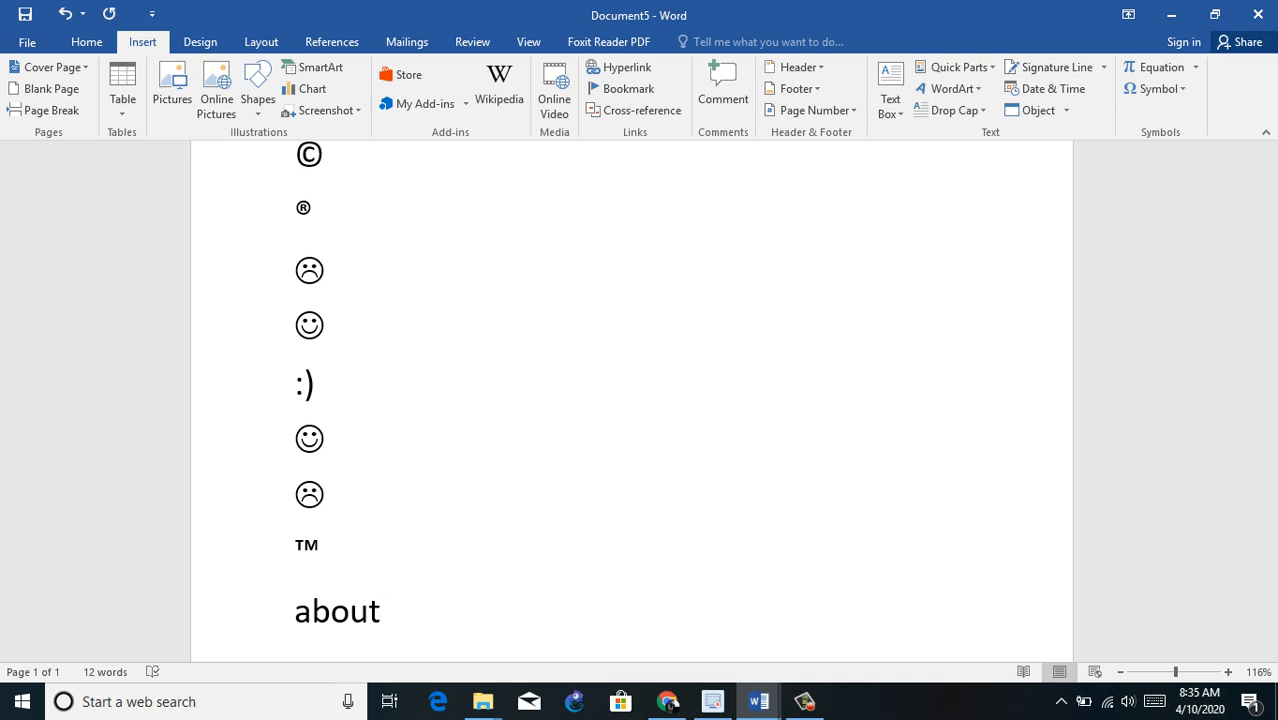
pyautogui.press('BackSpace')
pyautogui.press('BackSpace')
pyautogui.press('BackSpace')
pyautogui.write('bout')
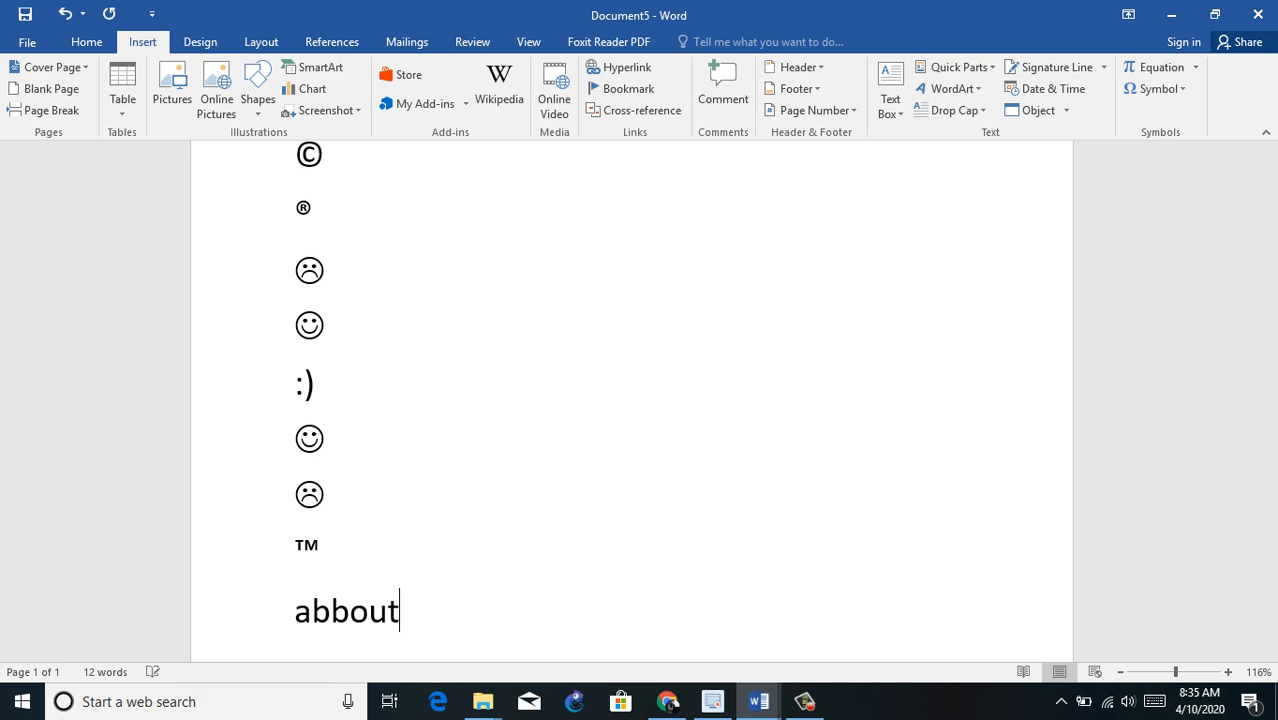
pyautogui.press('Return')
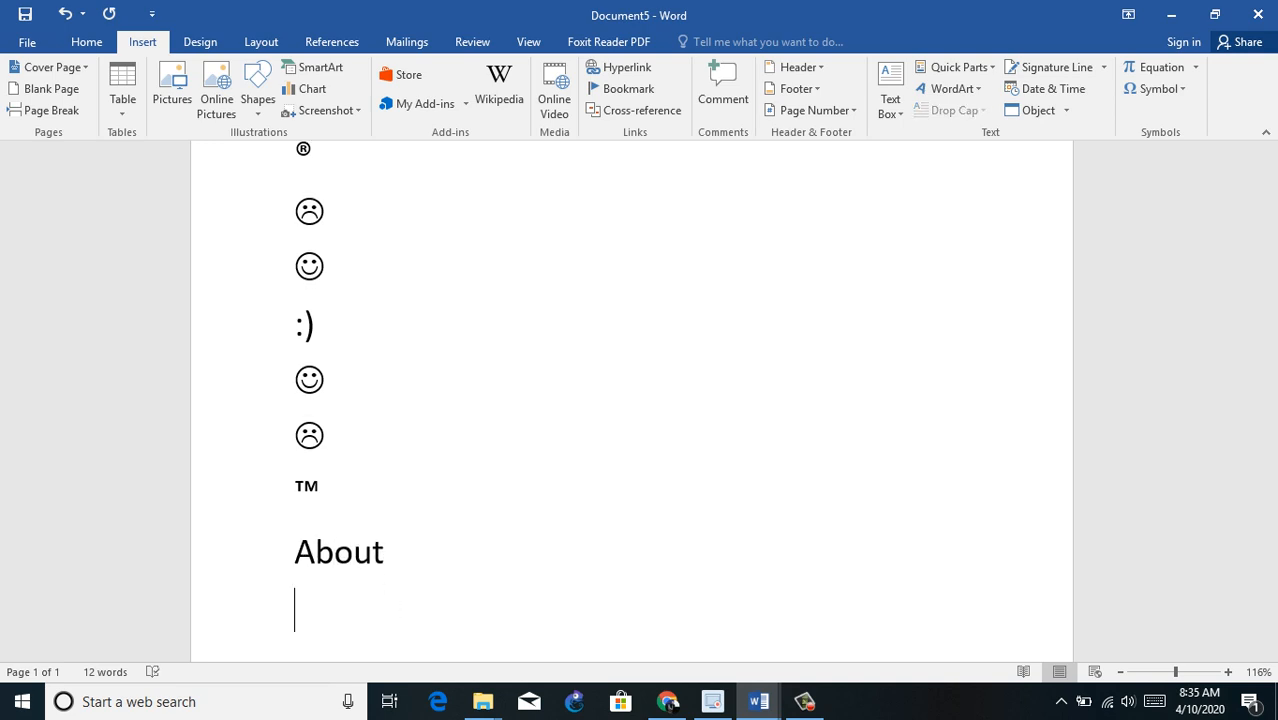
pyautogui.write('about')
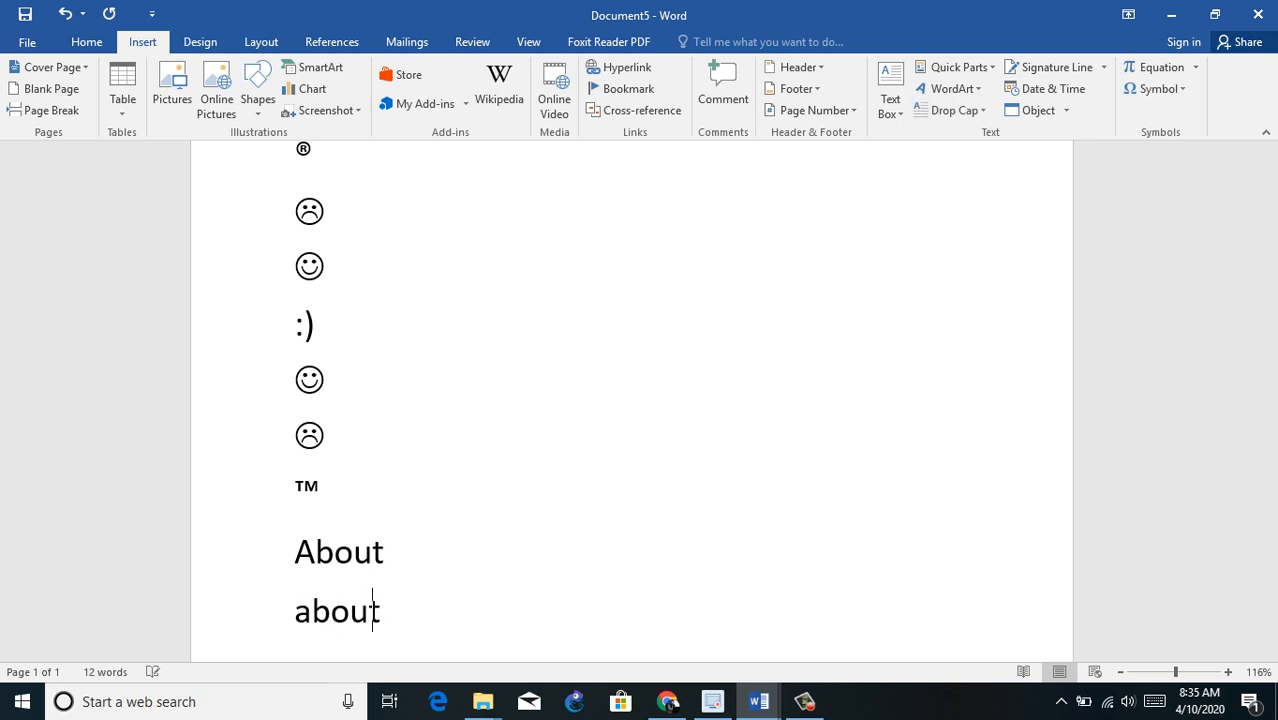
pyautogui.write('it')
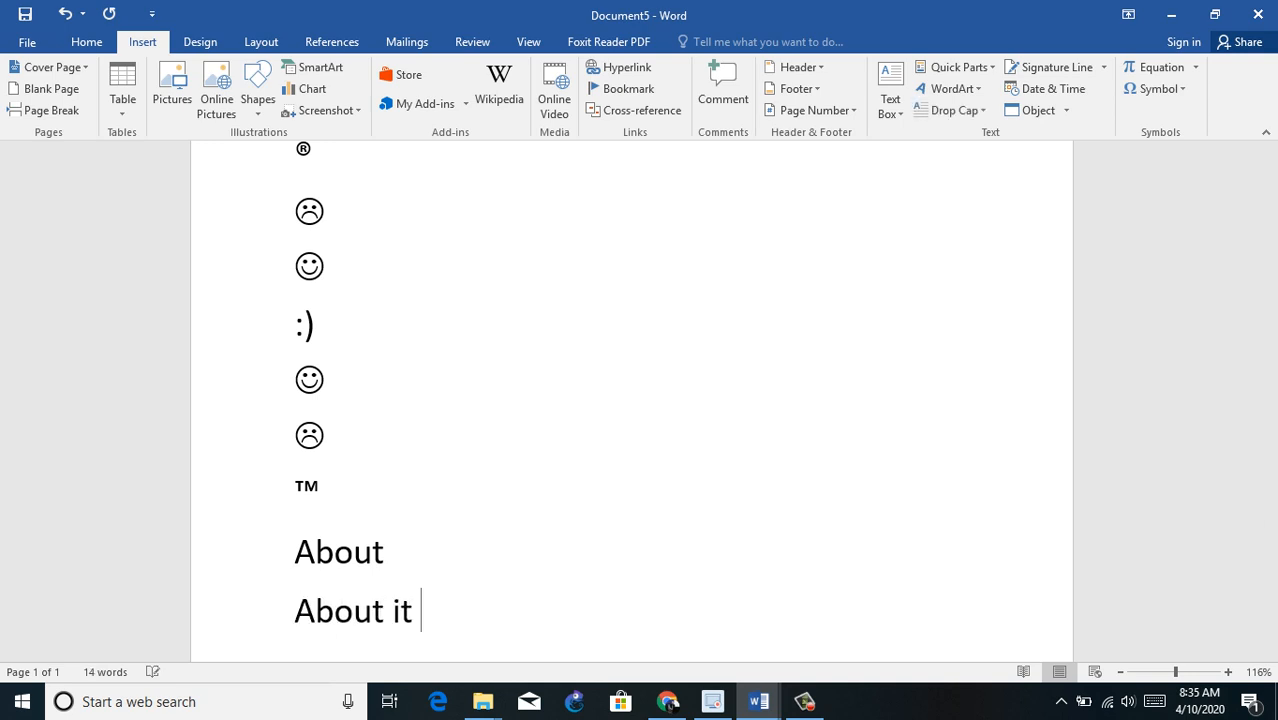
# Step: Look up "about" in the AutoCorrect list, examine the entries from "abouta" to "accidant", and return to the document without saving
pyautogui.click(1155, 88)
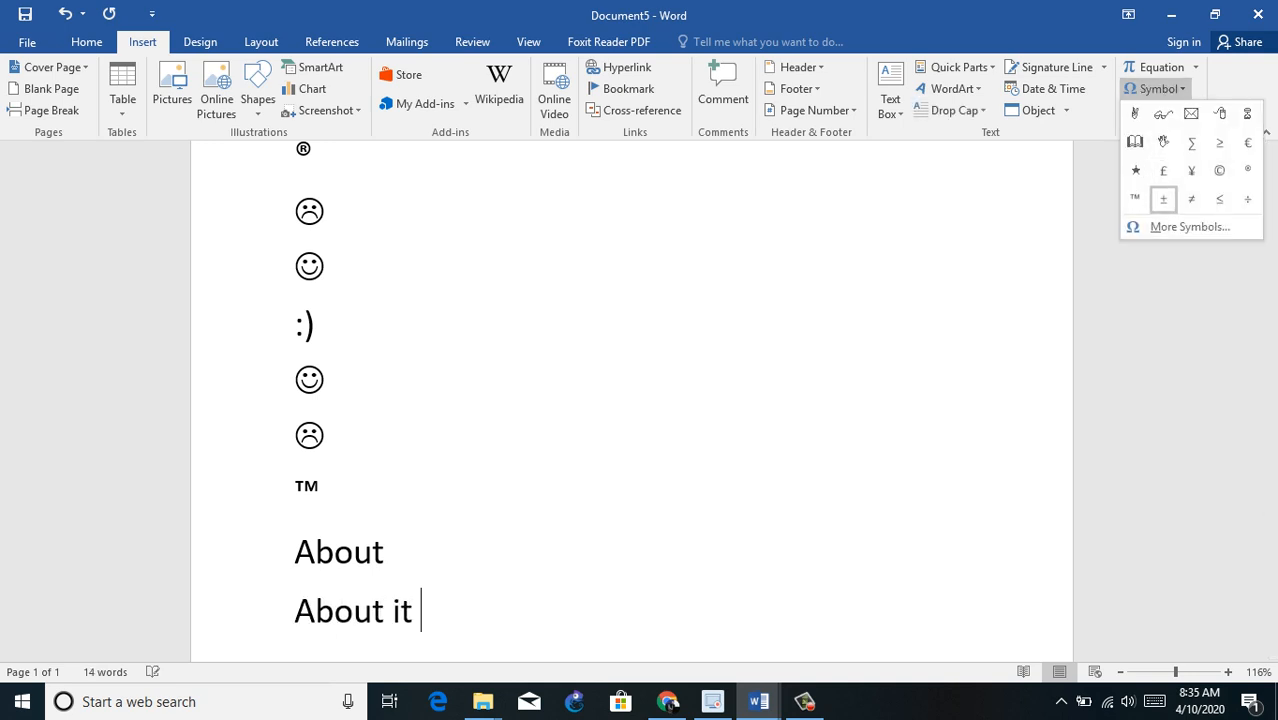
pyautogui.click(1190, 226)
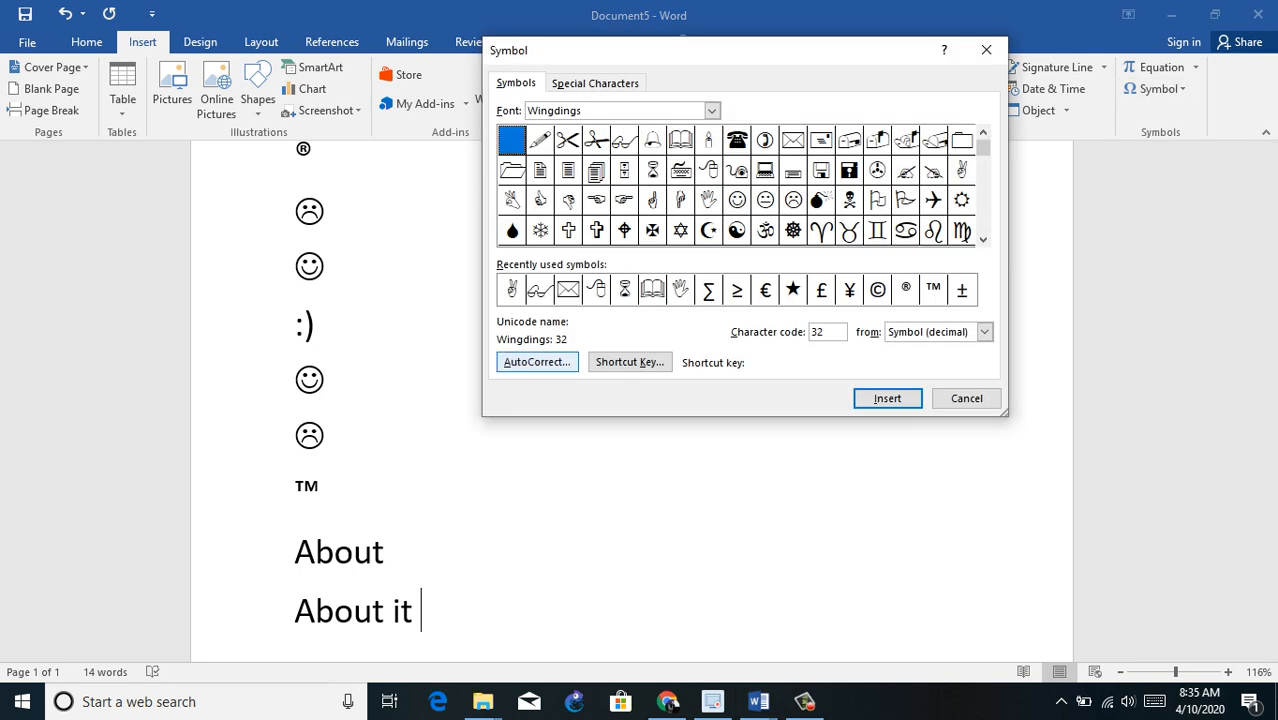
pyautogui.click(537, 362)
pyautogui.click(563, 315)
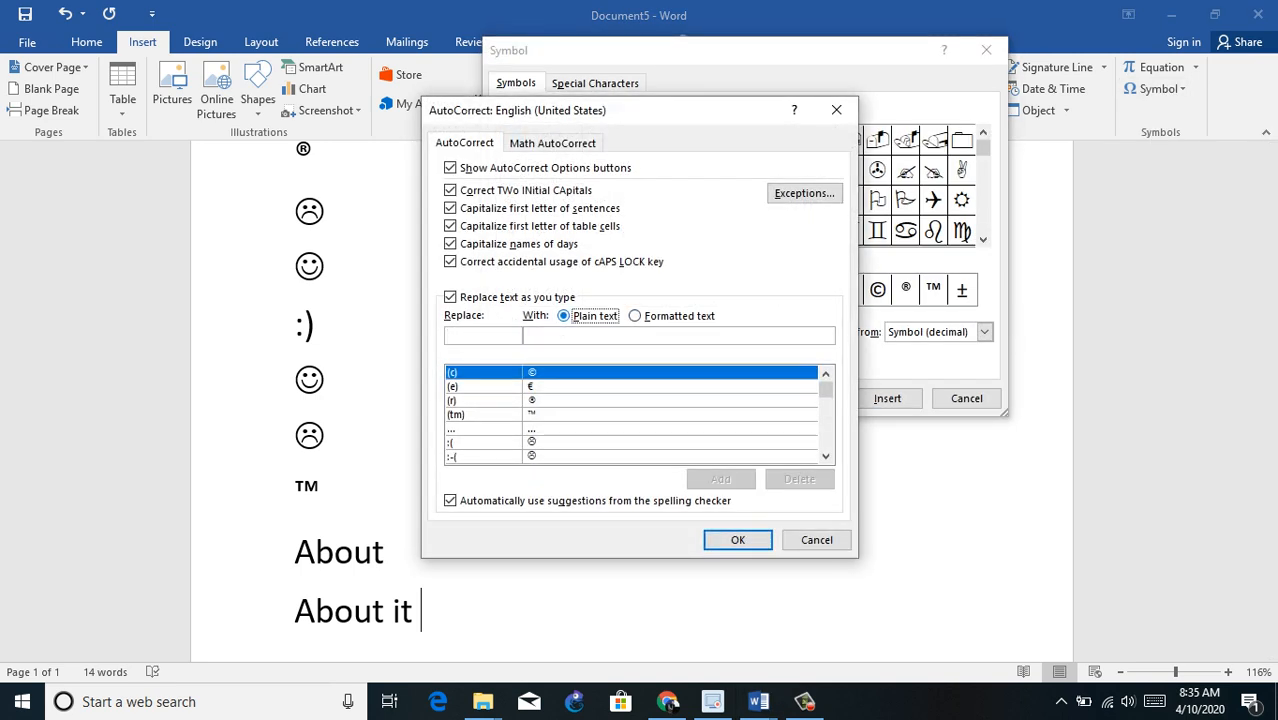
pyautogui.click(482, 336)
pyautogui.write('about')
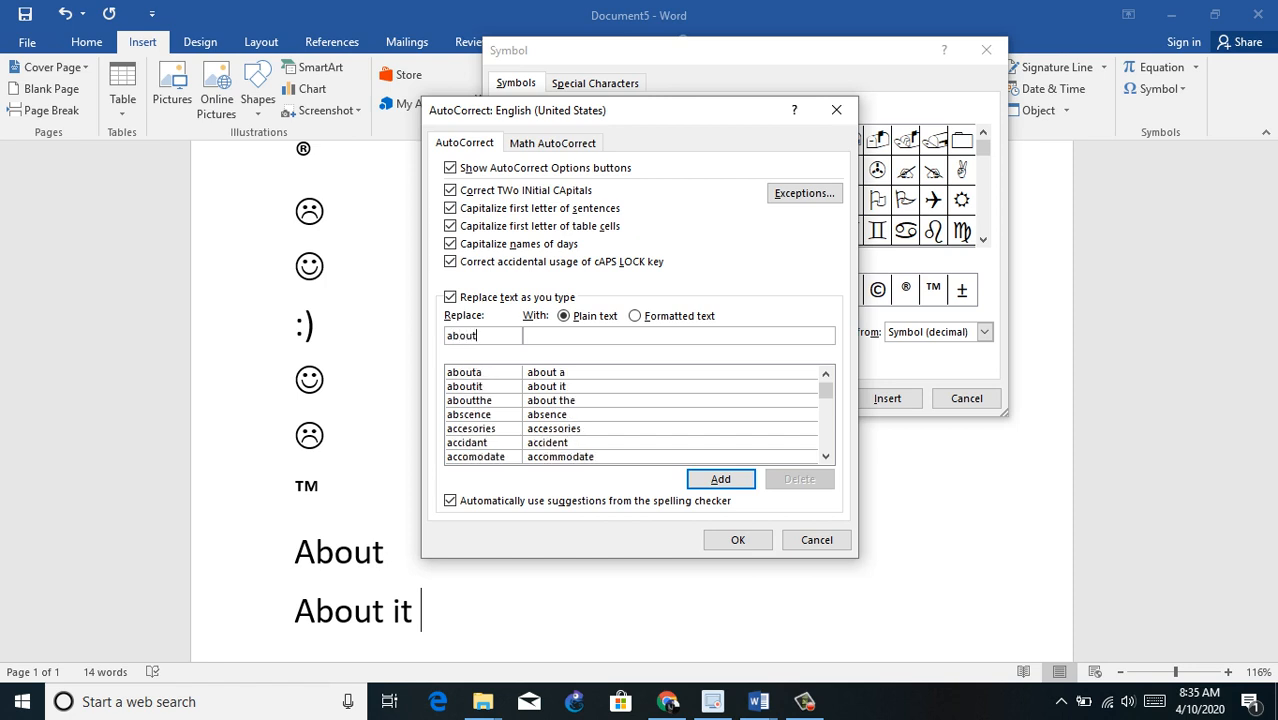
pyautogui.click(546, 372)
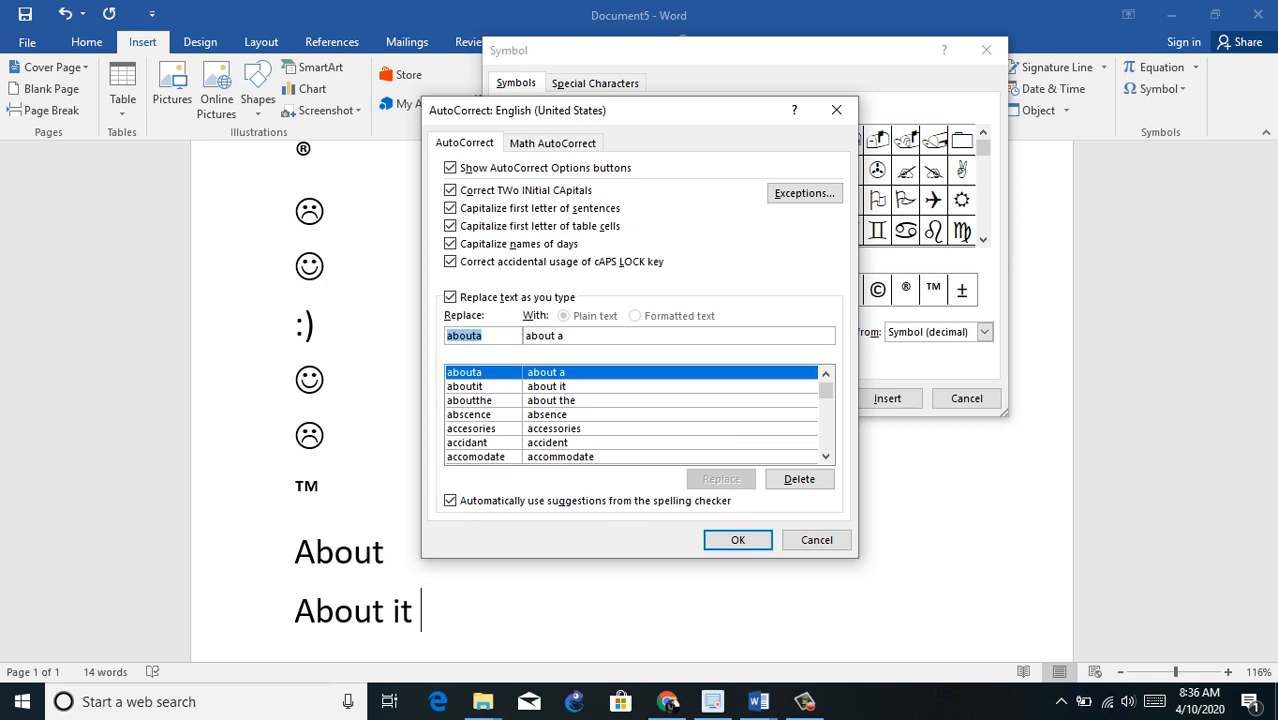
pyautogui.click(546, 386)
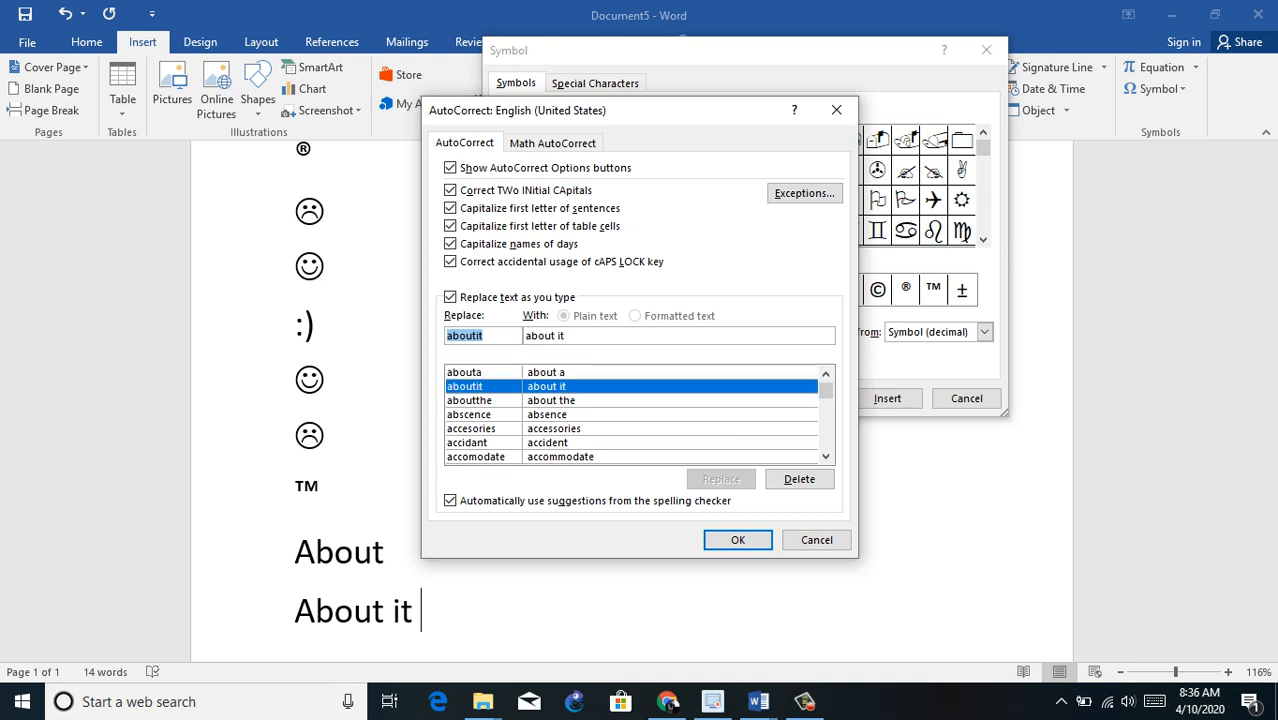
pyautogui.click(551, 400)
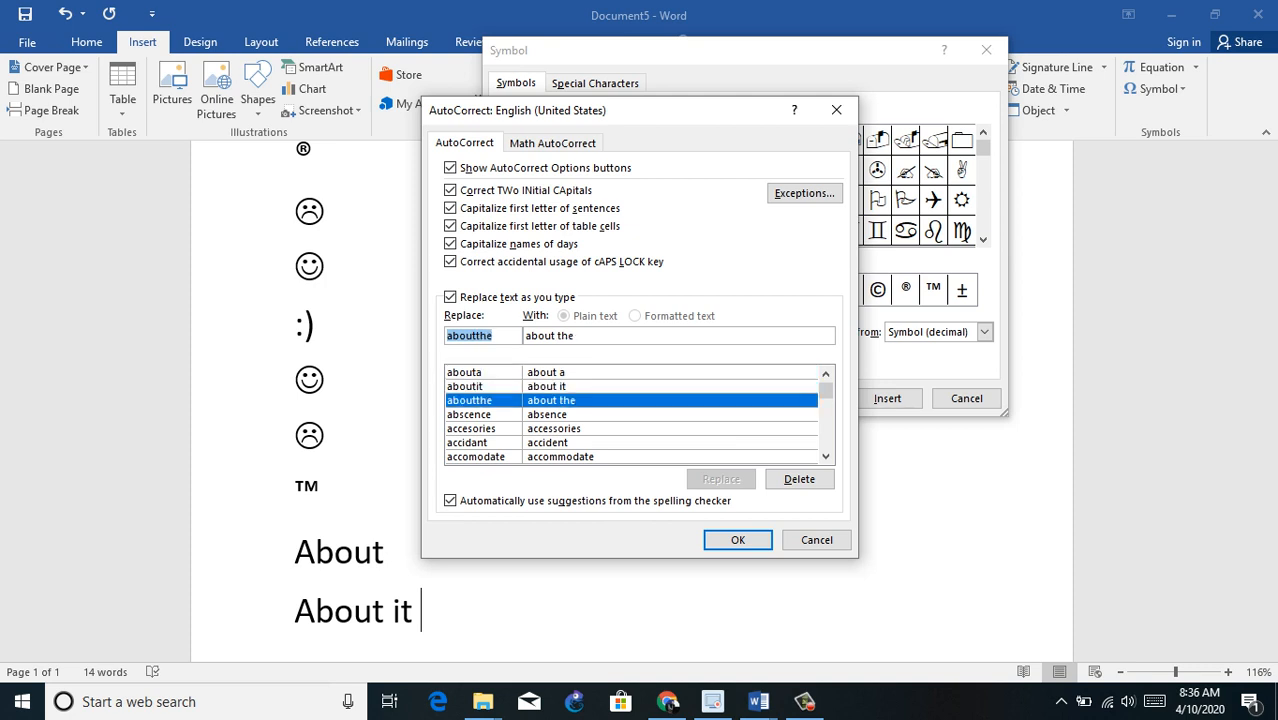
pyautogui.click(547, 414)
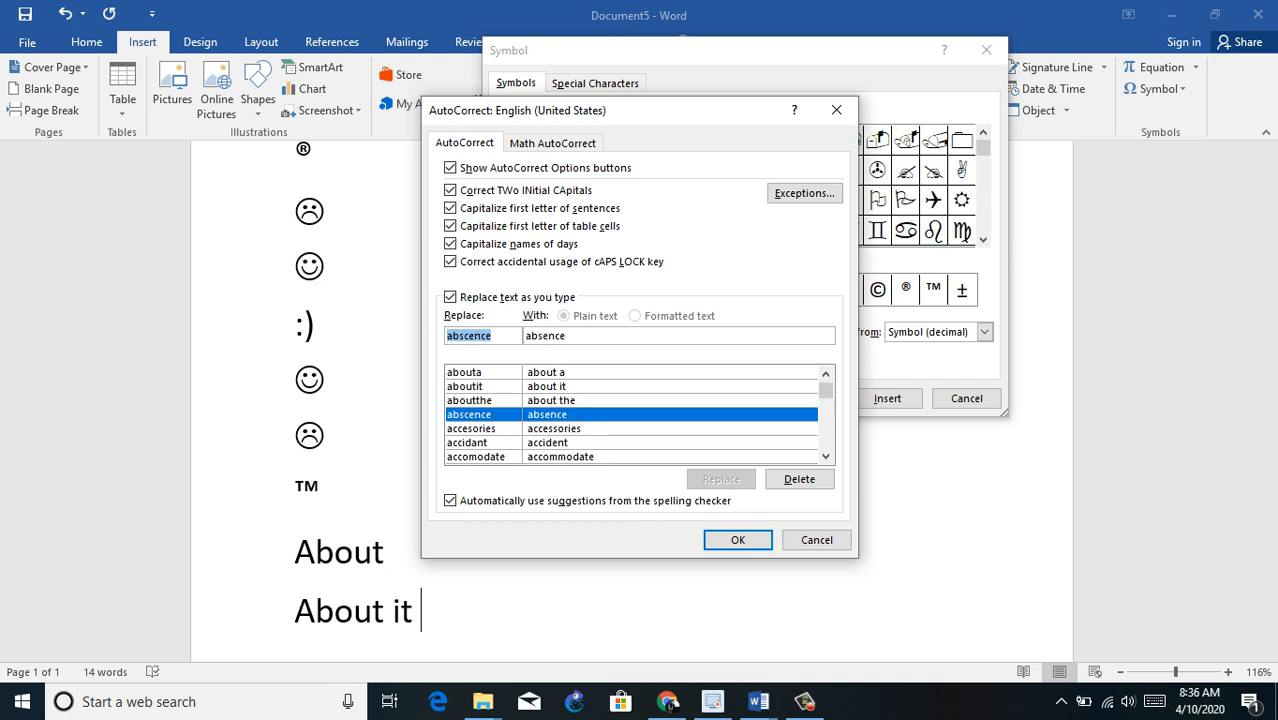
pyautogui.click(553, 428)
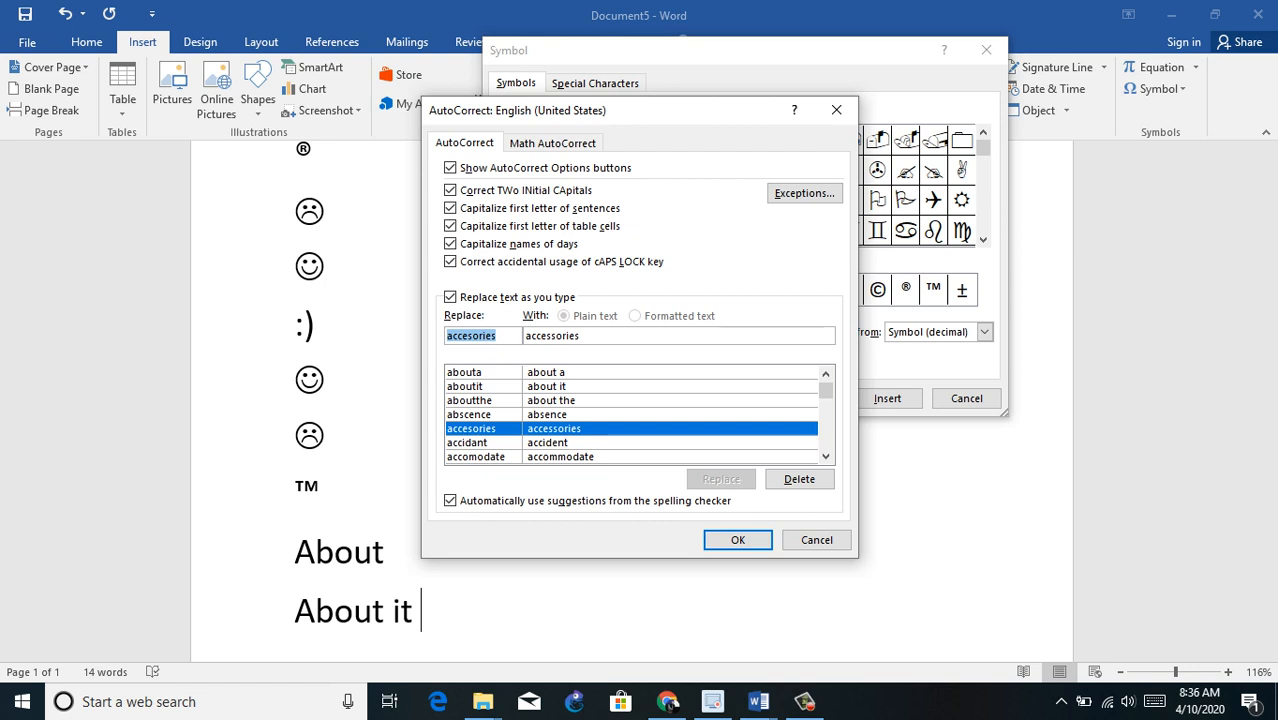
pyautogui.click(548, 442)
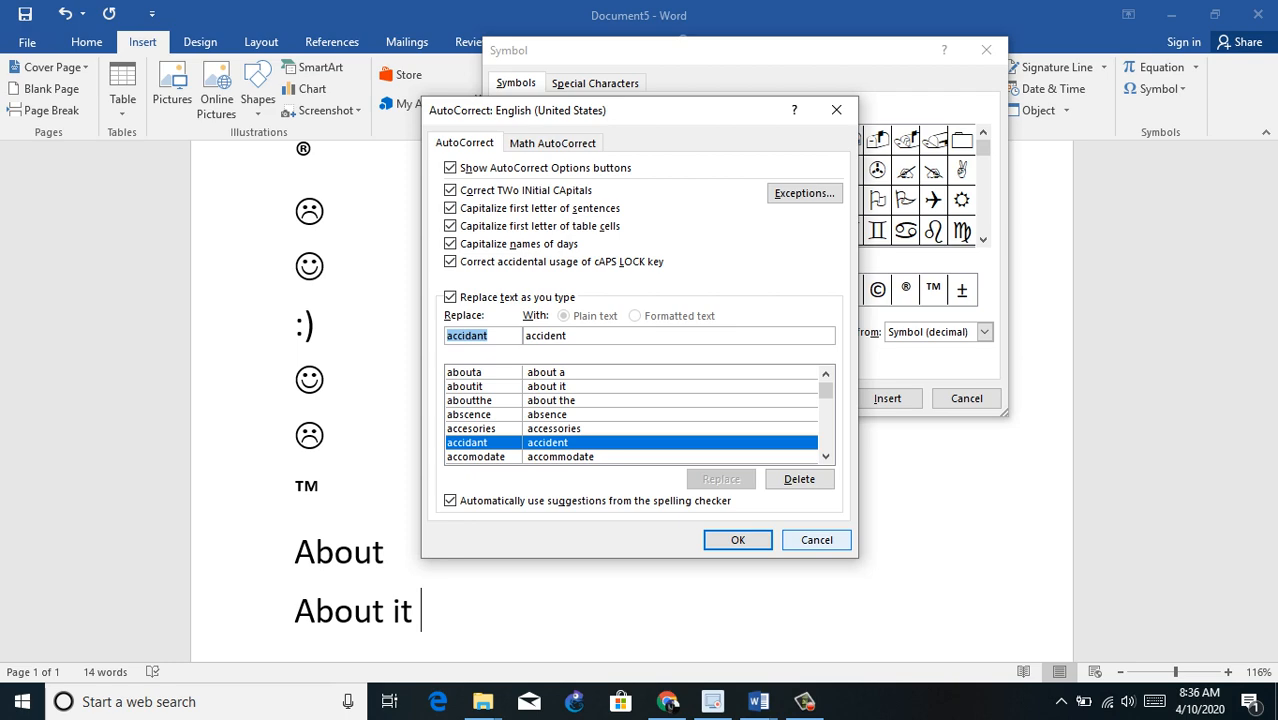
pyautogui.click(817, 540)
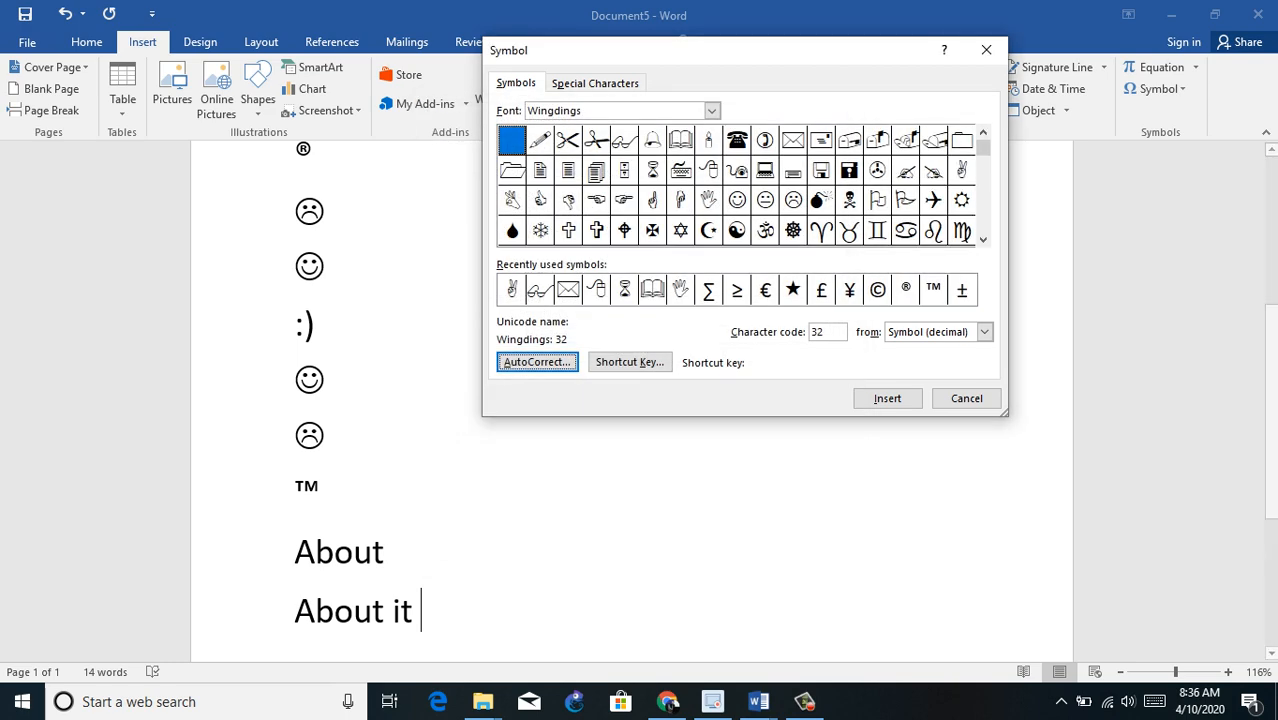
pyautogui.click(966, 398)
# Step: Start a new line below the text "About it"
pyautogui.press('Return')
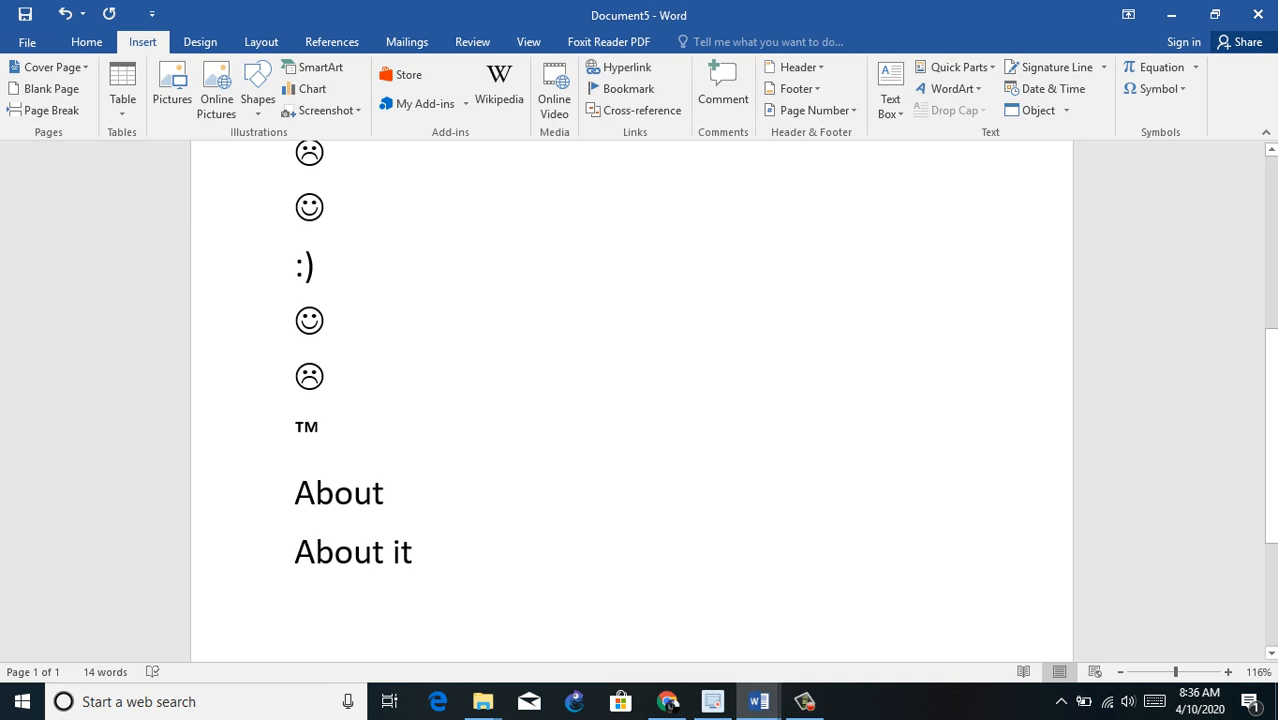
# Step: Delete all the content of the document
pyautogui.hotkey('ctrl', 'a')
pyautogui.press('Delete')
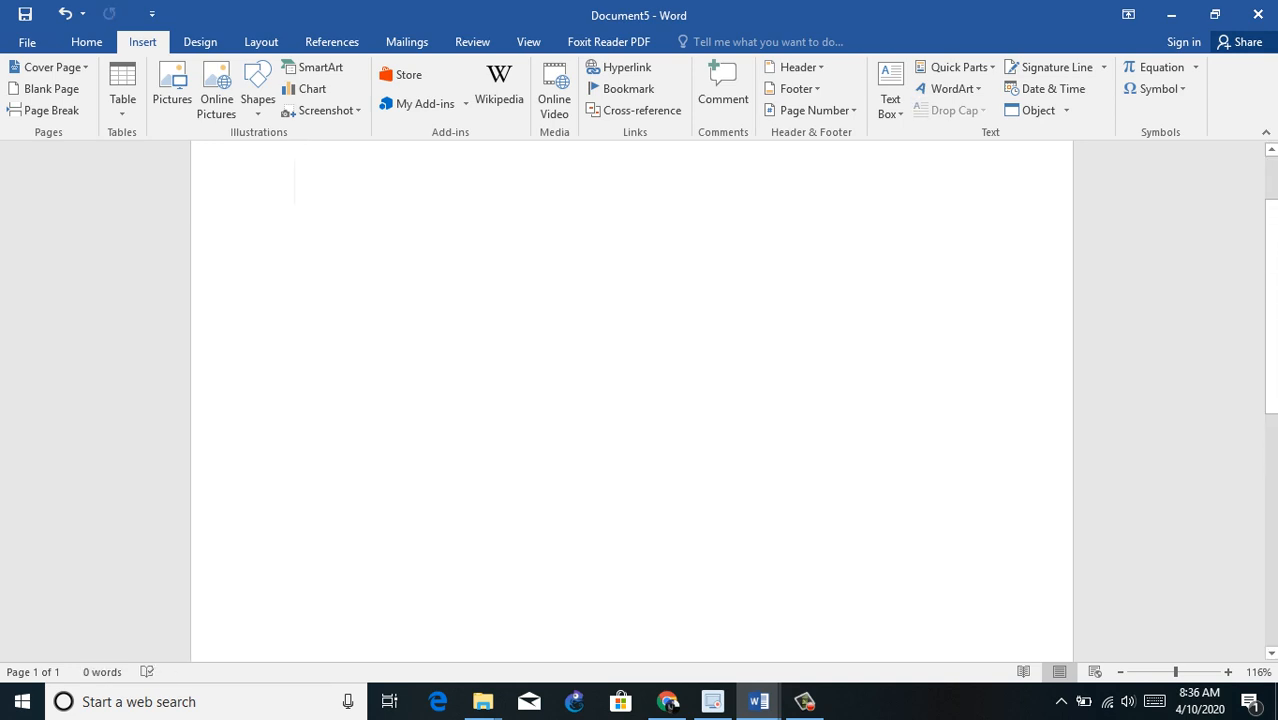
# Step: Add a plain-text AutoCorrect entry that replaces "WIT" with "World Information Technology", save it and return to the document
pyautogui.click(1157, 88)
pyautogui.click(1160, 227)
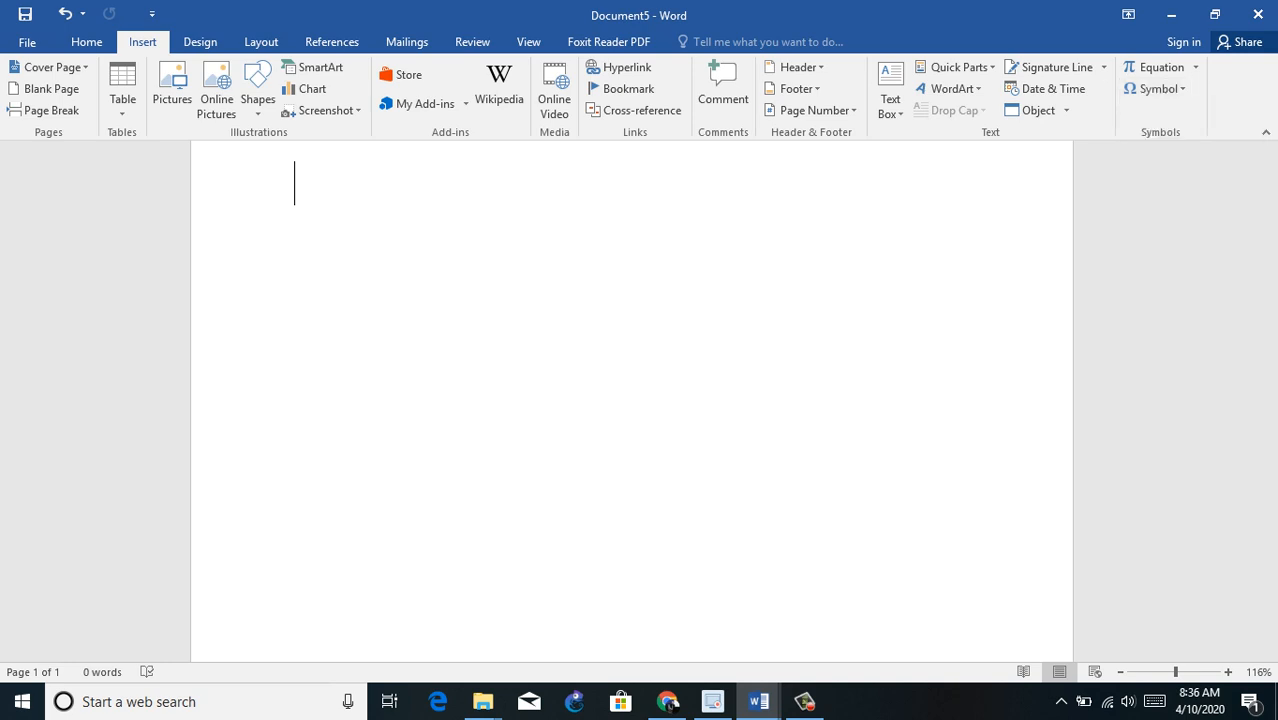
pyautogui.click(536, 362)
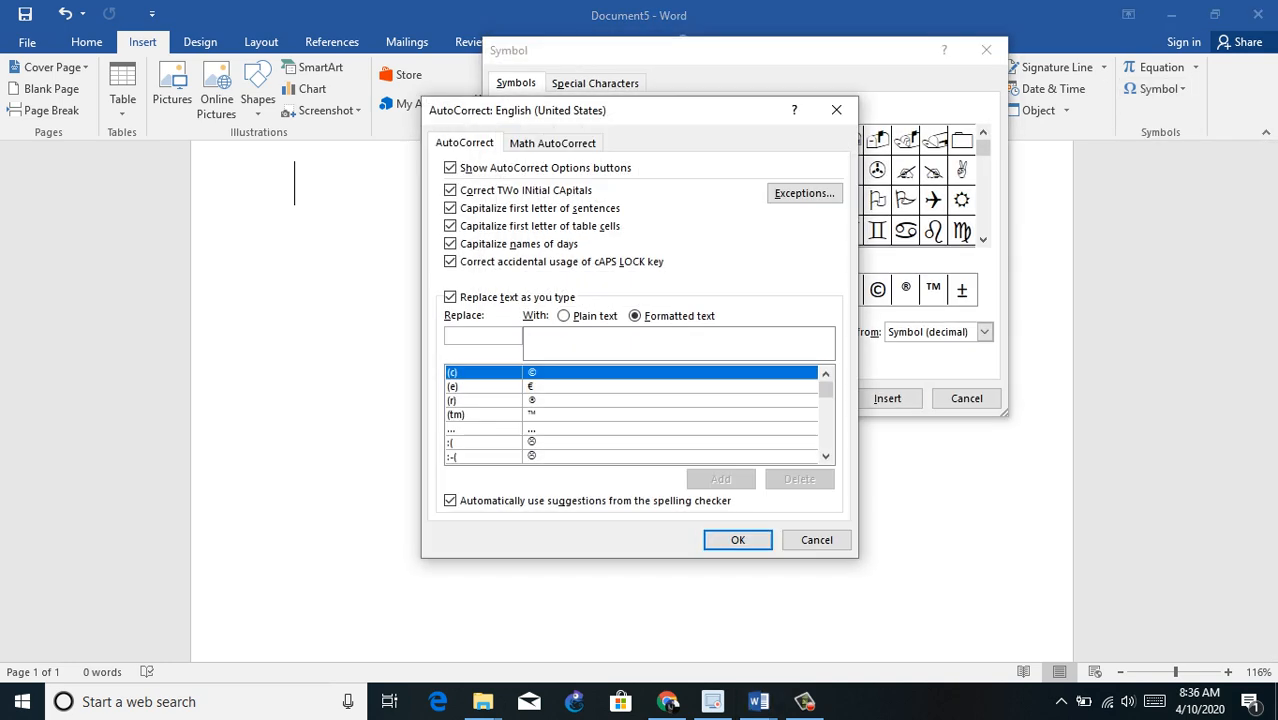
pyautogui.click(566, 316)
pyautogui.click(483, 336)
pyautogui.write('WIT')
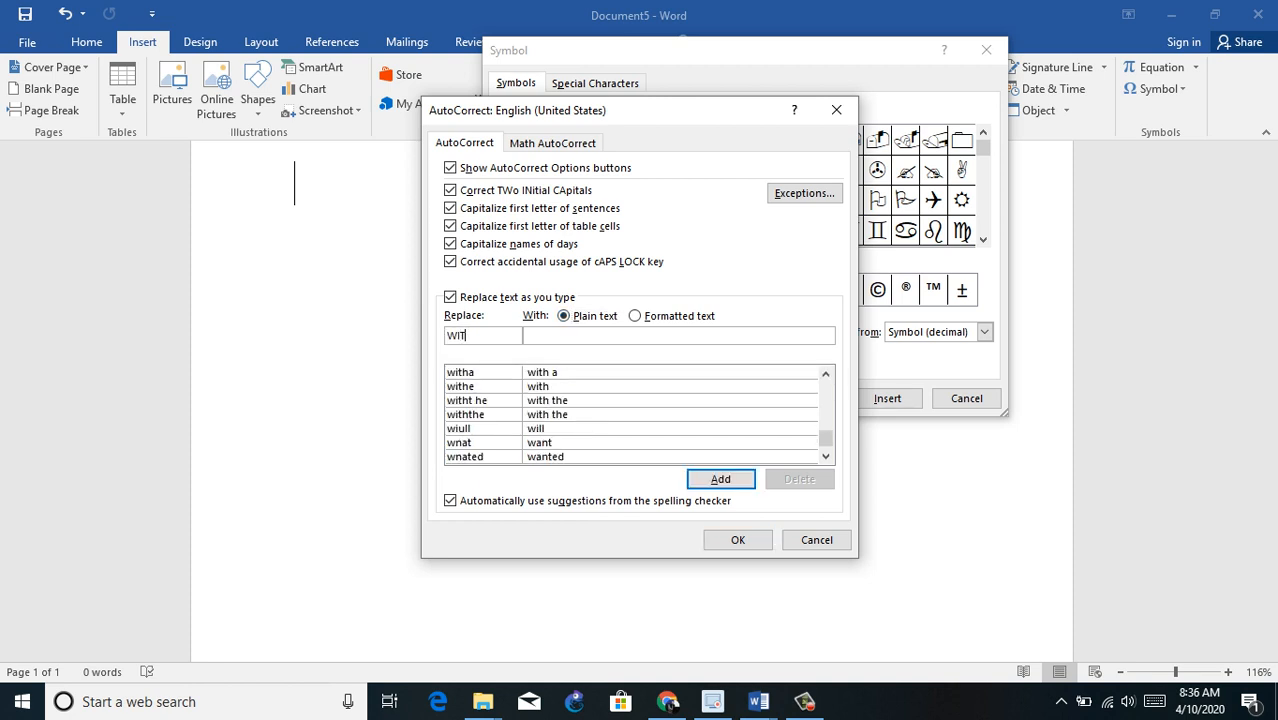
pyautogui.press('Tab')
pyautogui.write('Wo')
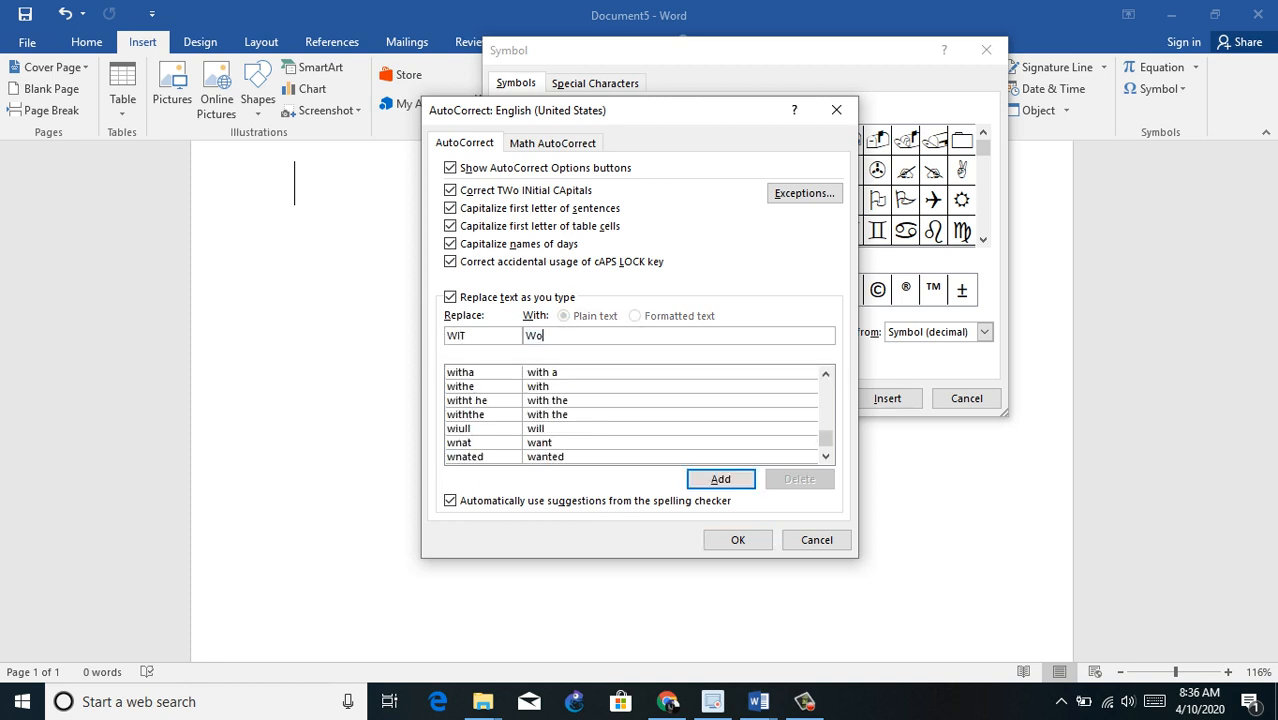
pyautogui.write('rld Information Technology')
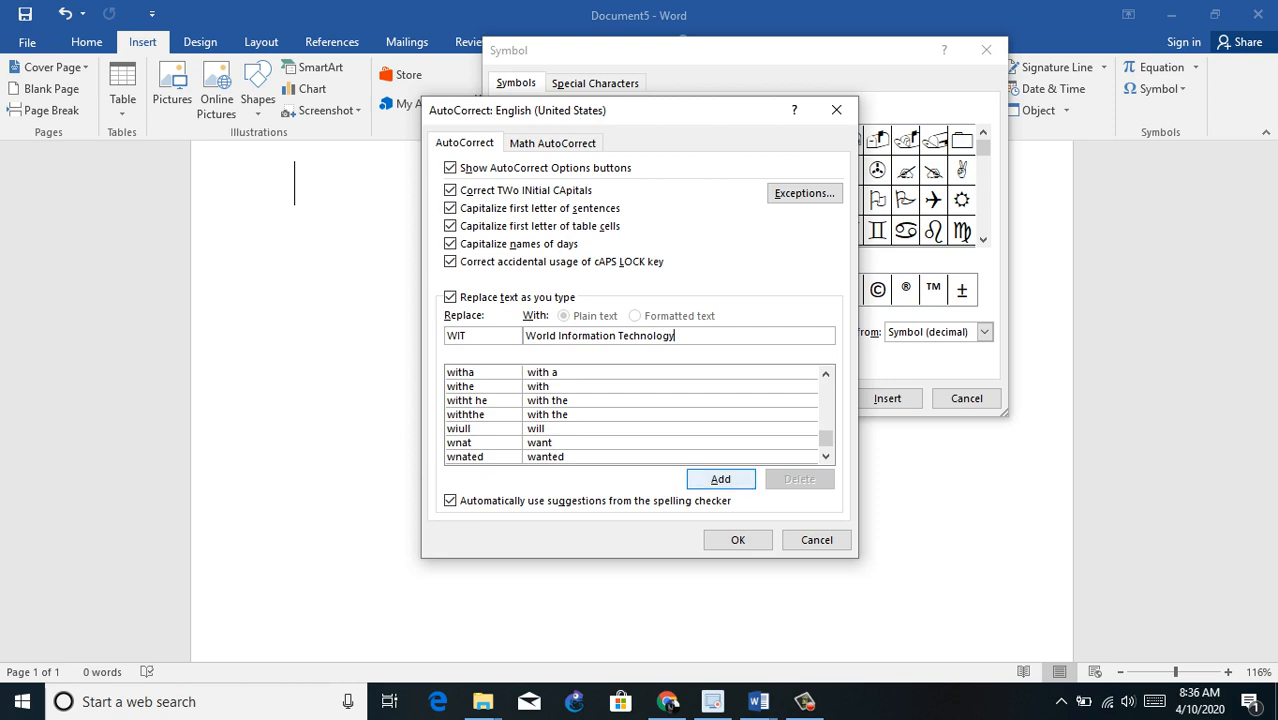
pyautogui.press('Return')
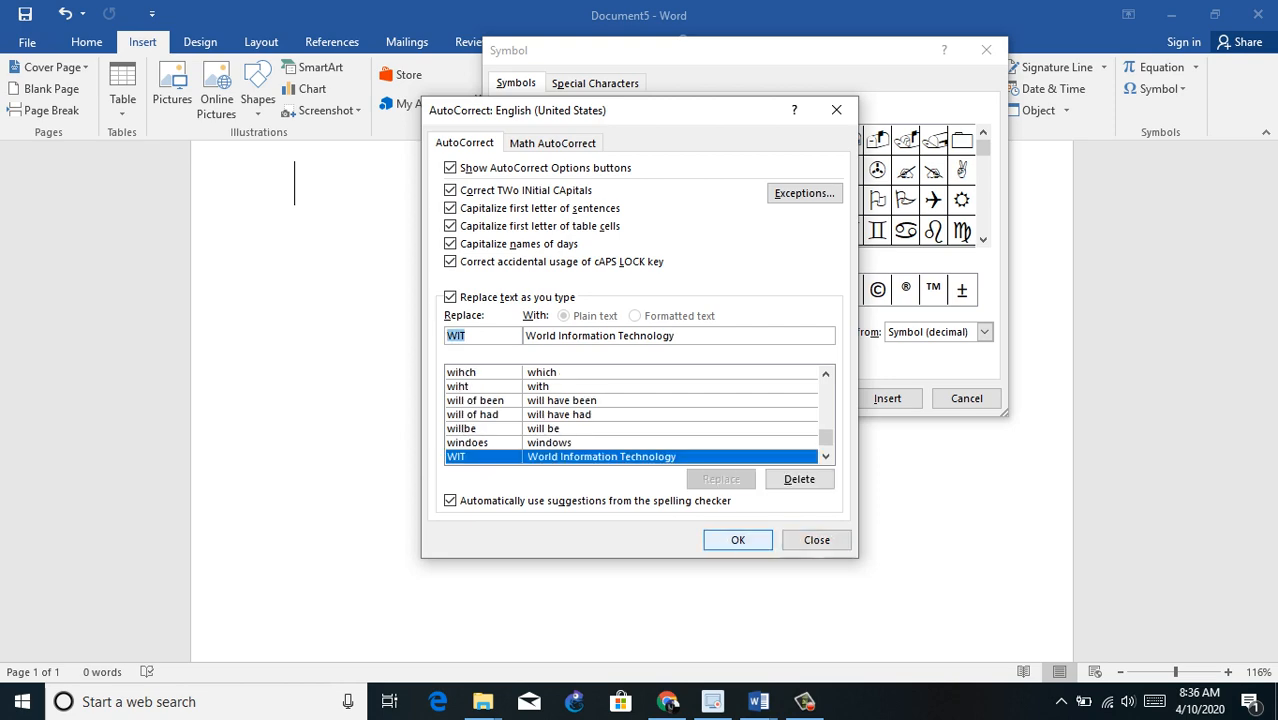
pyautogui.click(737, 540)
pyautogui.press('Escape')
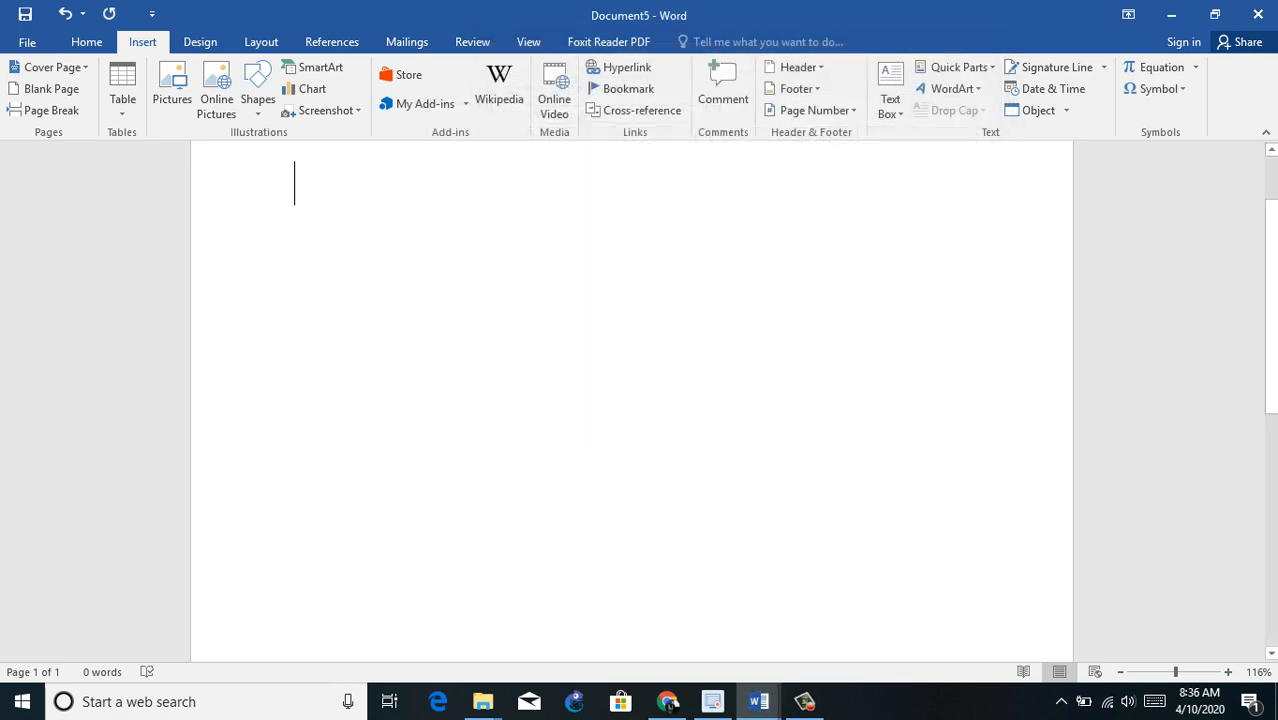
# Step: Enter WIT on the first line so AutoCorrect expands it to "World Information Technology", and start a new line
pyautogui.write('WIT')
pyautogui.press('Return')
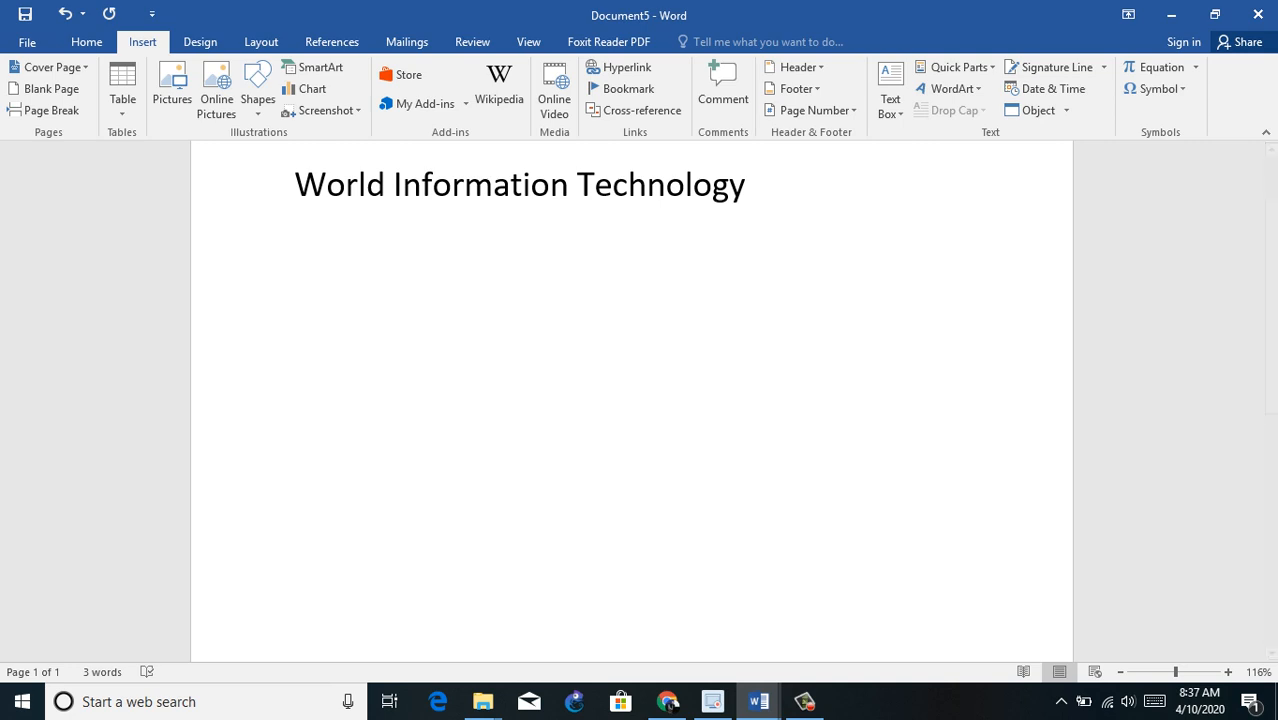
# Step: Add a plain-text AutoCorrect entry that replaces "ch" with "Challenger English Language Academy", save it and return to the document
pyautogui.click(1157, 89)
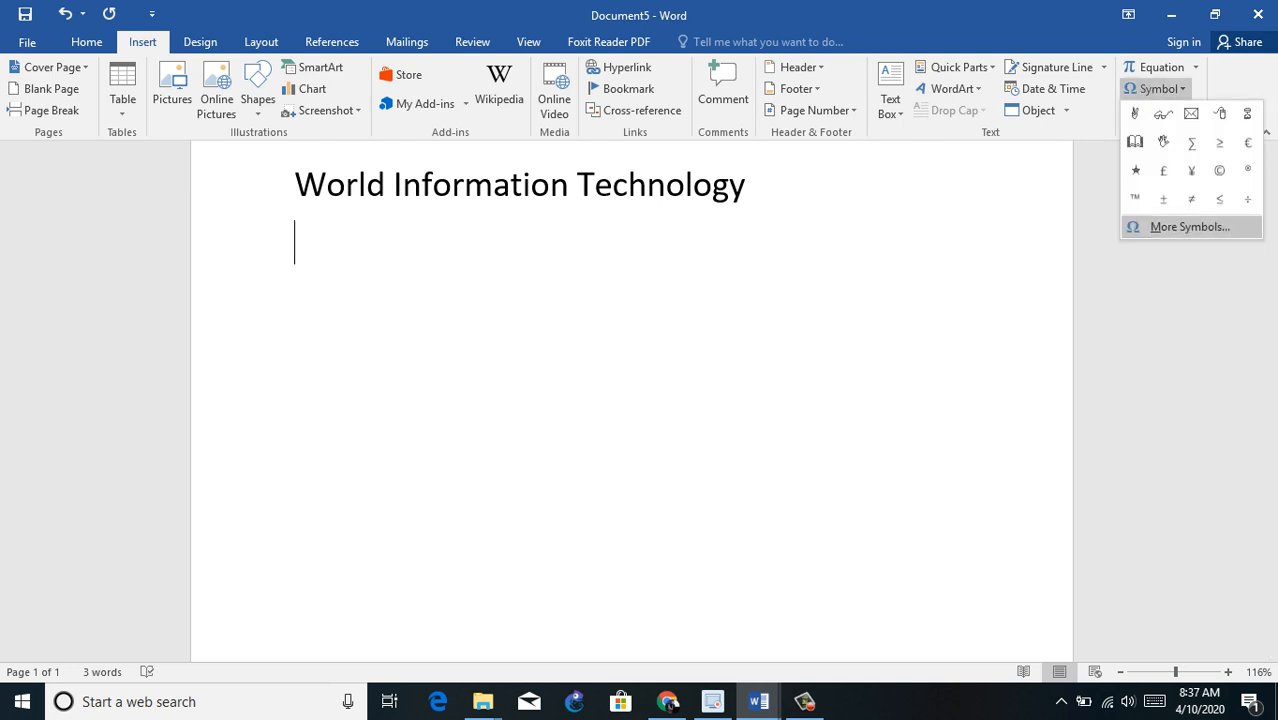
pyautogui.click(1189, 227)
pyautogui.click(536, 362)
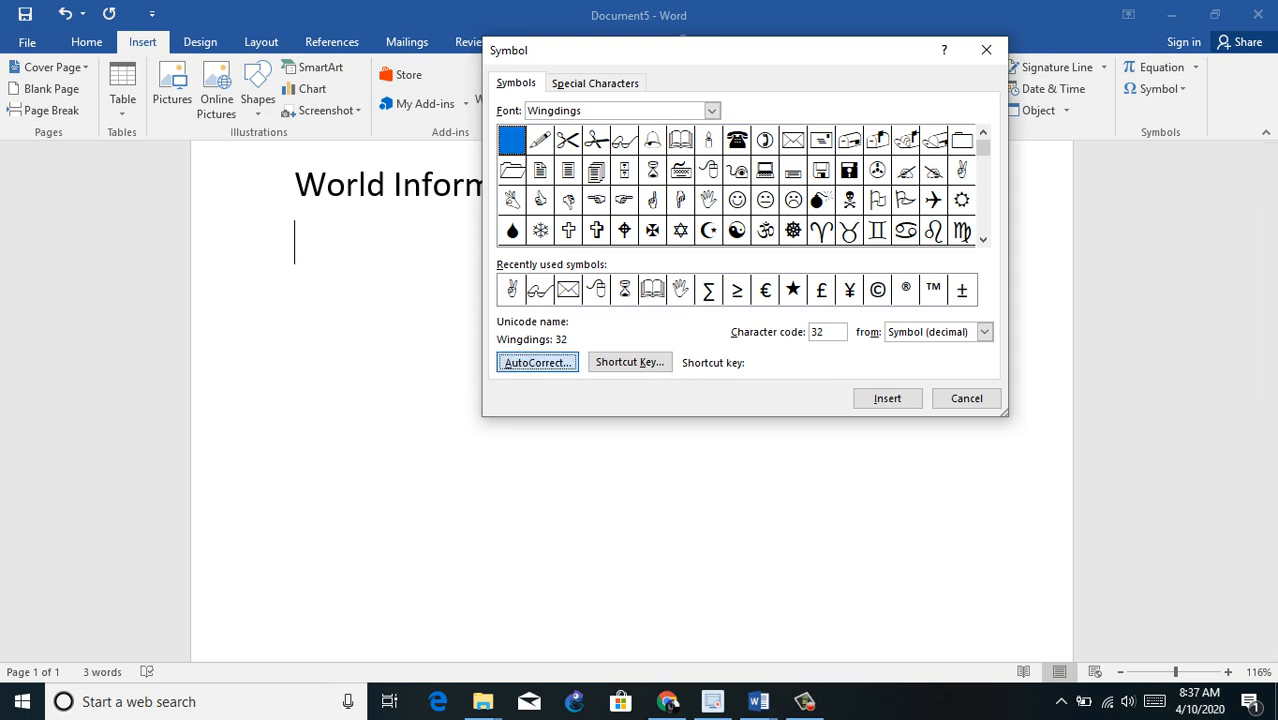
pyautogui.hotkey('alt', 'p')
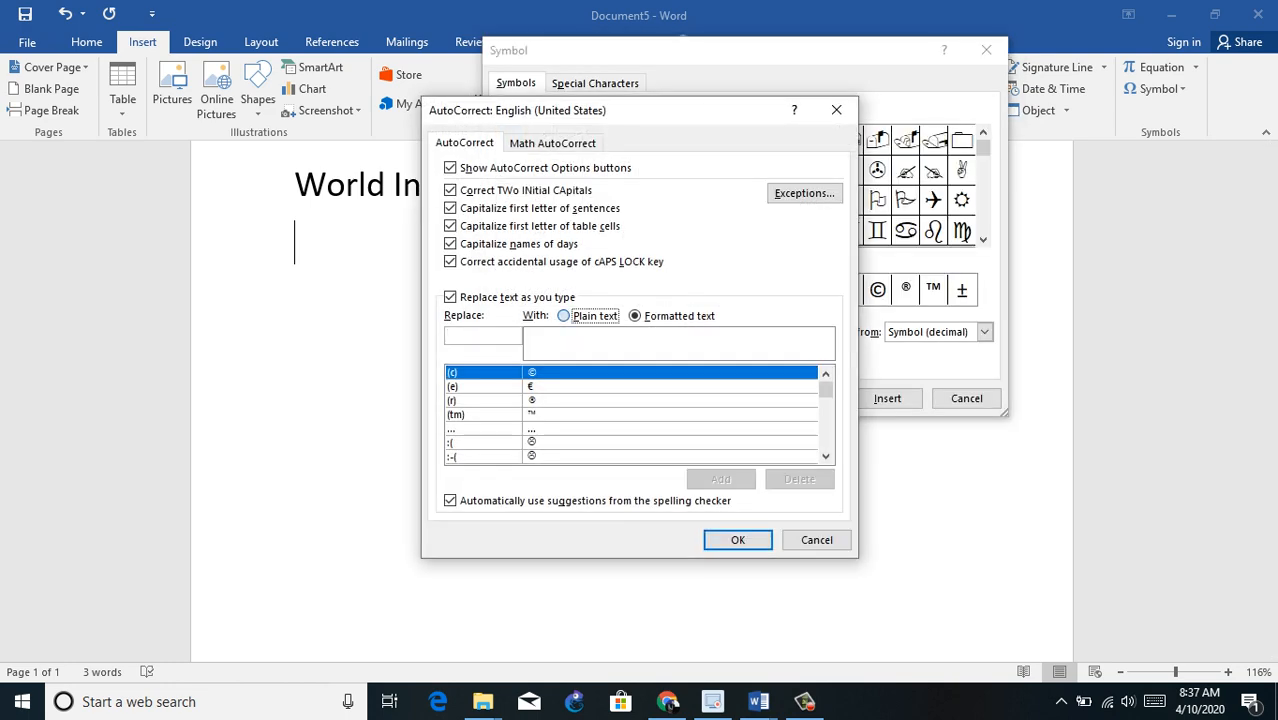
pyautogui.hotkey('alt', 'r')
pyautogui.write('ch')
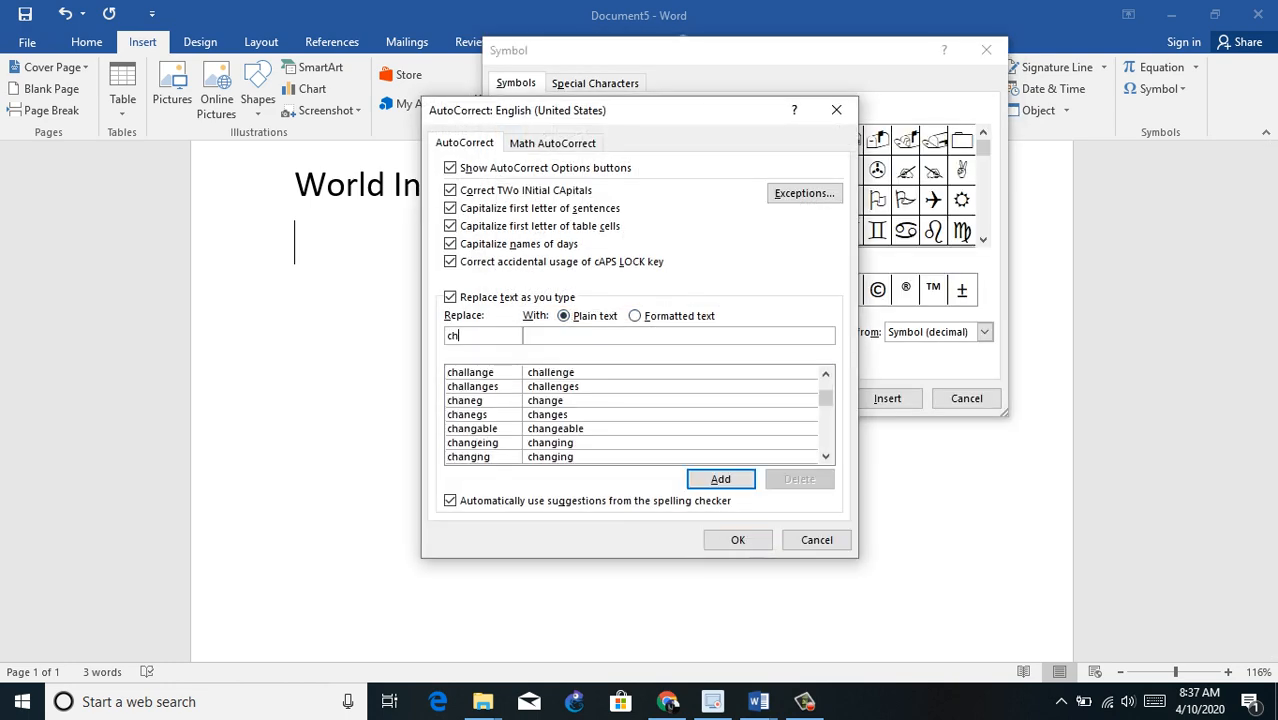
pyautogui.press('Tab')
pyautogui.write('Challenge')
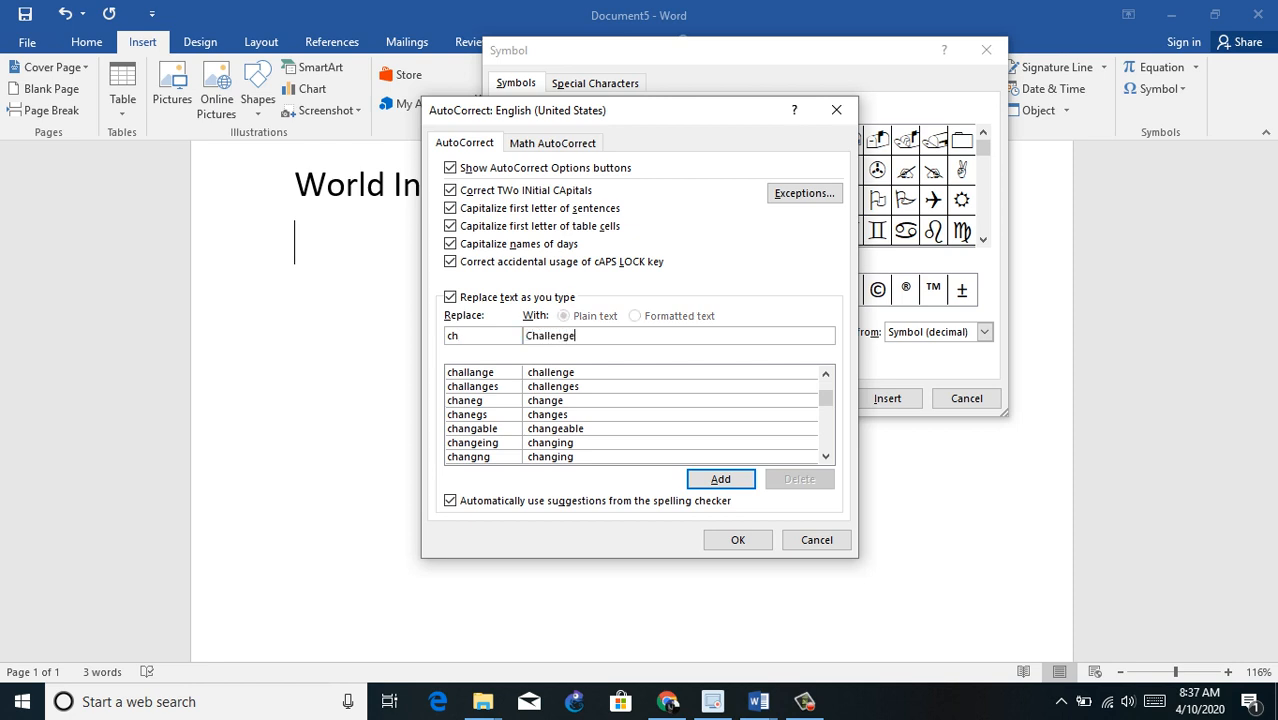
pyautogui.write('r english')
pyautogui.press('BackSpace')
pyautogui.press('BackSpace')
pyautogui.press('BackSpace')
pyautogui.press('BackSpace')
pyautogui.press('BackSpace')
pyautogui.press('BackSpace')
pyautogui.write('nglish Language Academy')
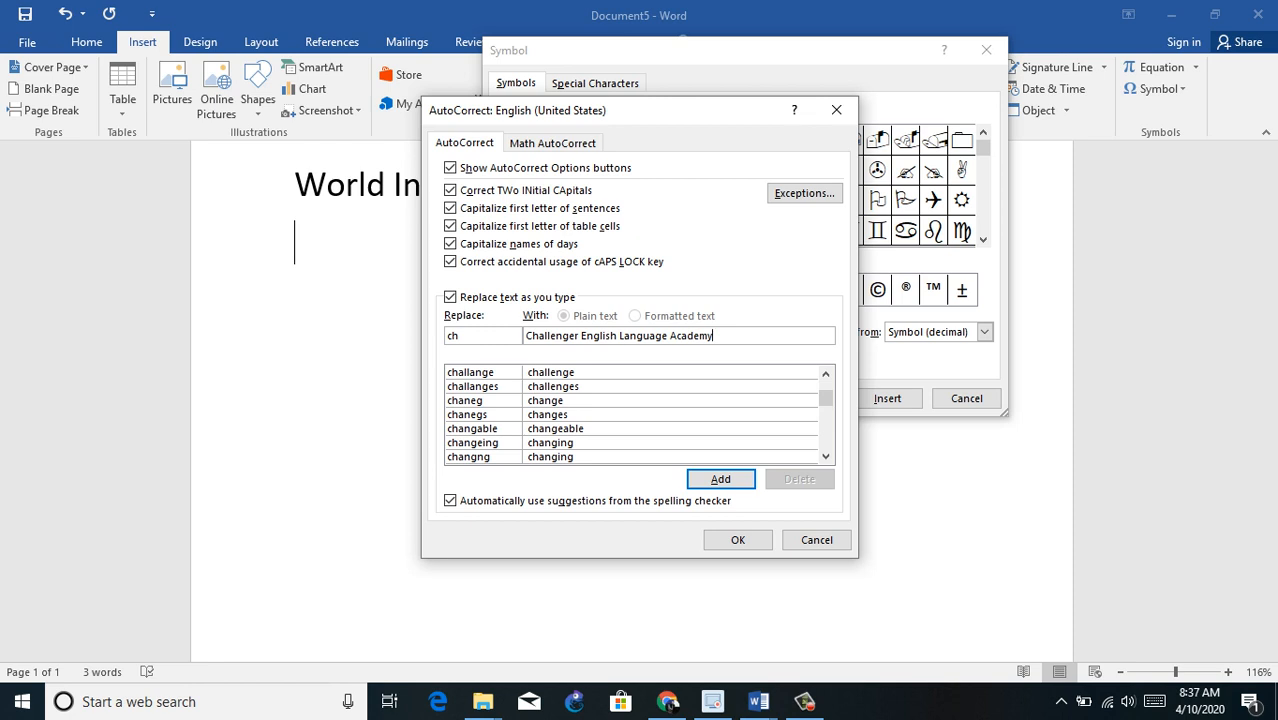
pyautogui.press('Return')
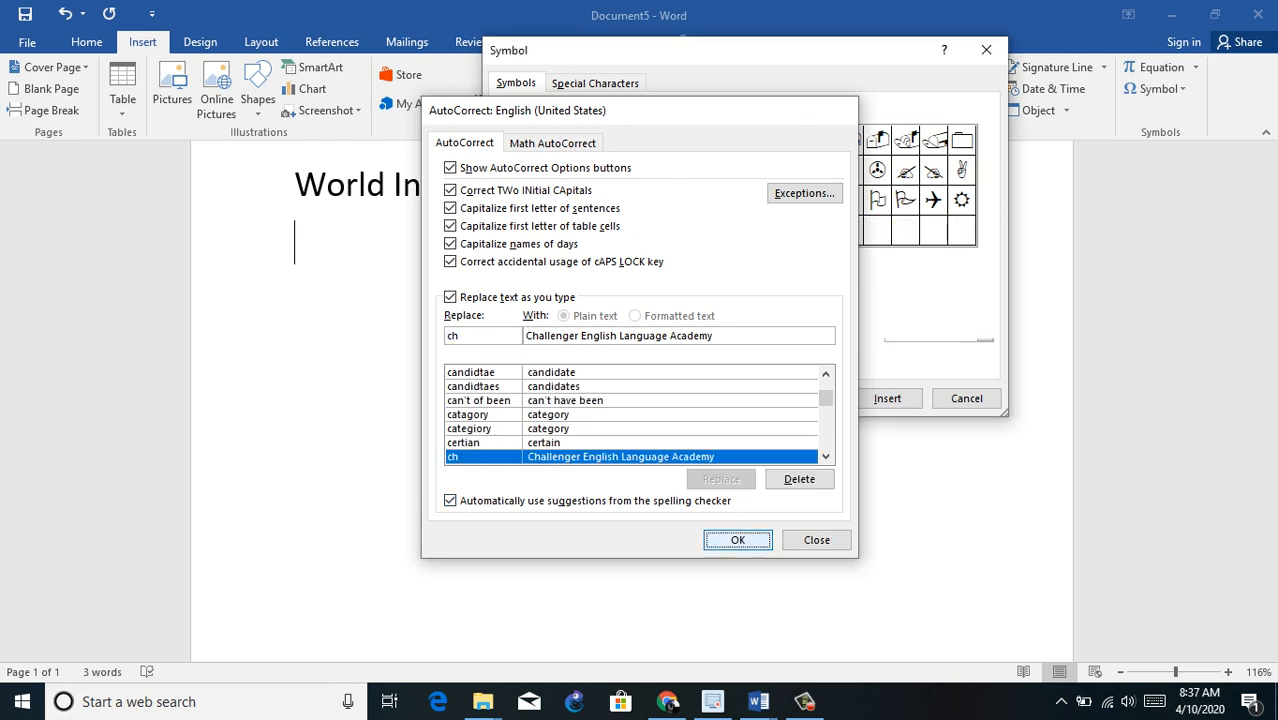
pyautogui.click(737, 539)
pyautogui.click(966, 398)
# Step: Enter ch on the second line so AutoCorrect expands it to "Challenger English Language Academy", and start a new line
pyautogui.write('ch')
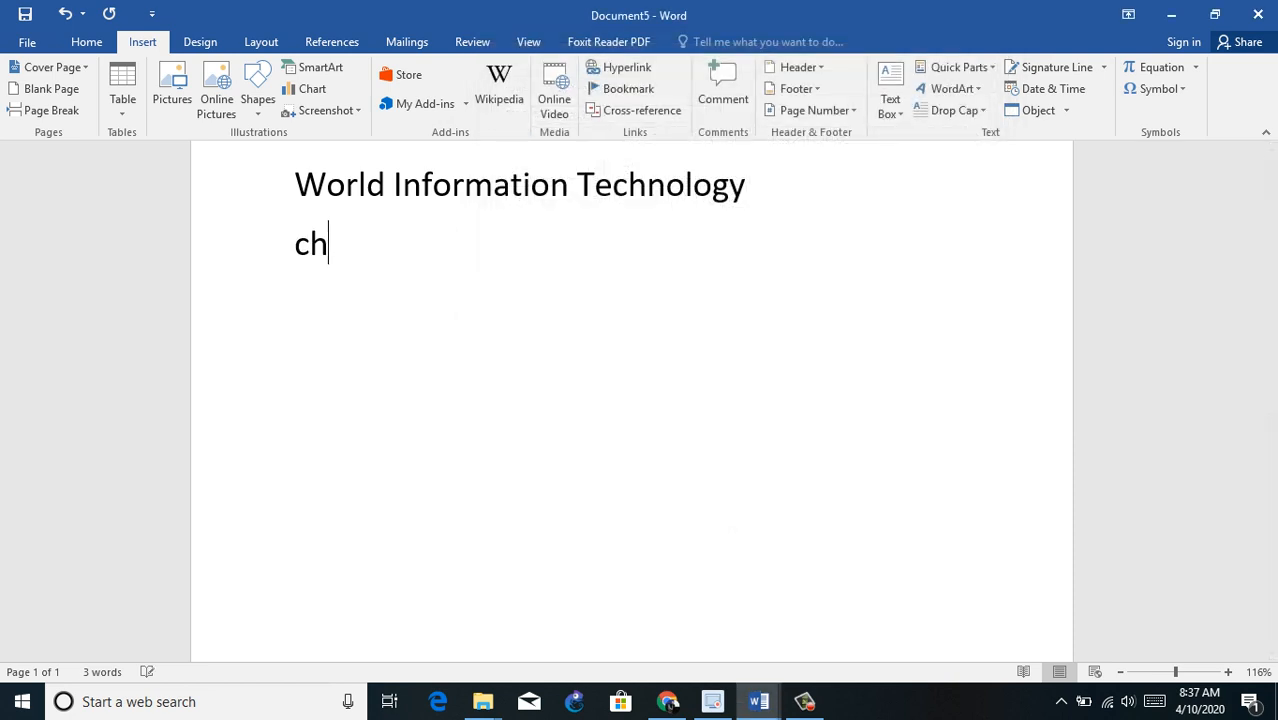
pyautogui.press('Return')
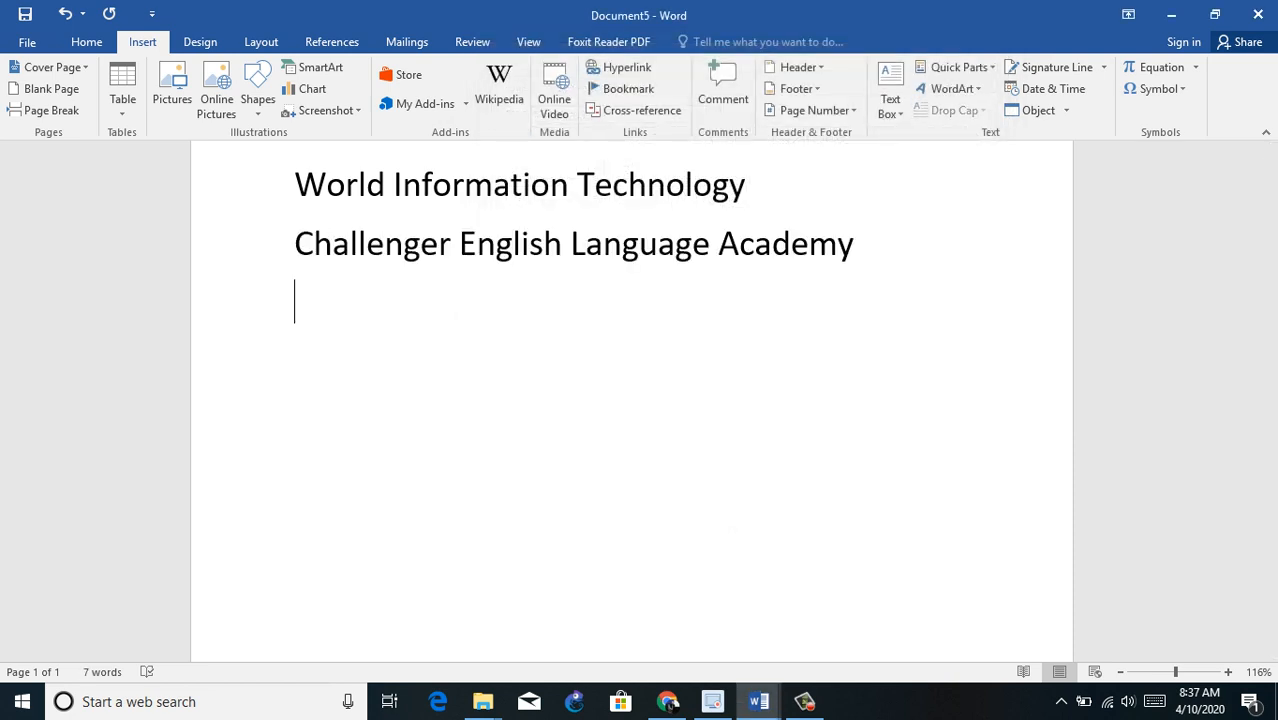